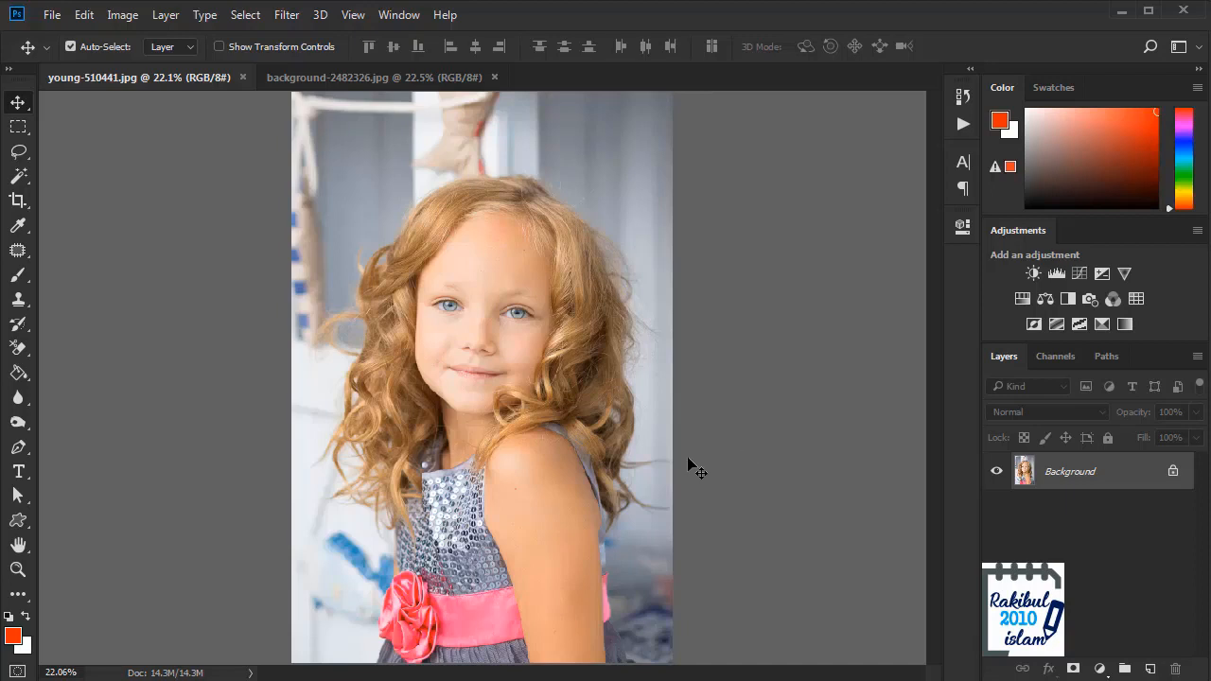
Step: Try erasing the background around the girl's hair with the Background Eraser
{"action": "left_click", "coordinate": [18, 348]}
{"action": "left_click", "coordinate": [95, 368]}
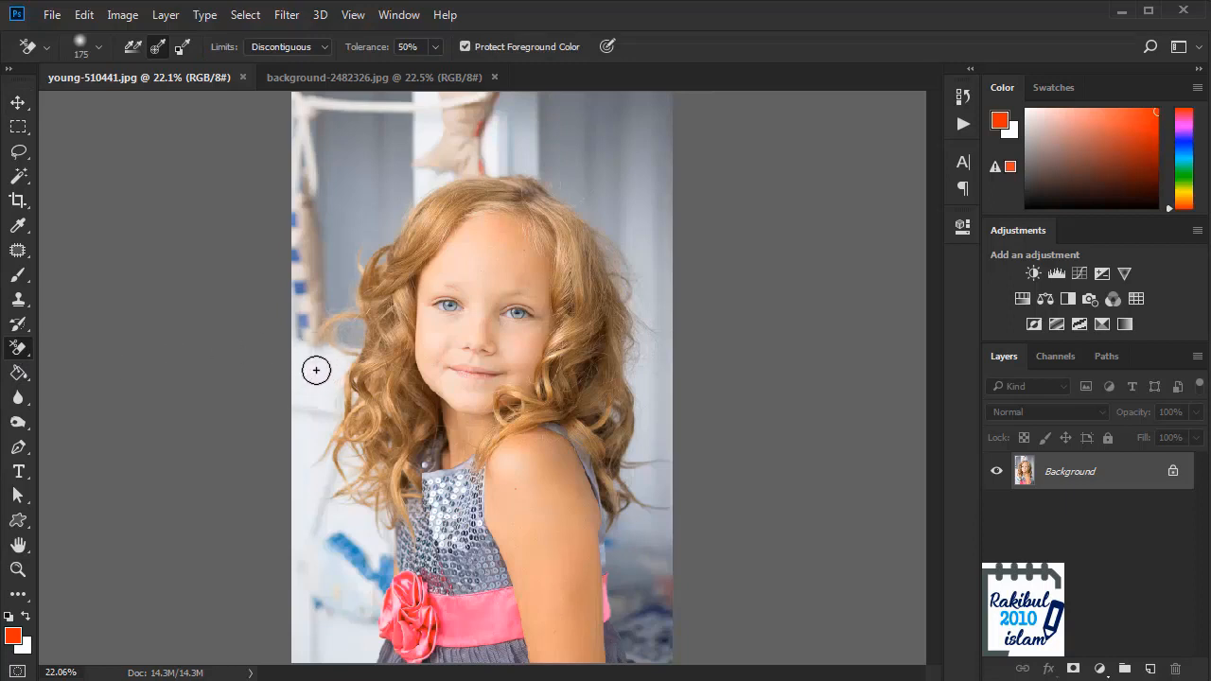
{"action": "mouse_move", "coordinate": [301, 381]}
{"action": "left_mouse_down"}
{"action": "mouse_move", "coordinate": [329, 364]}
{"action": "mouse_move", "coordinate": [367, 364]}
{"action": "mouse_move", "coordinate": [333, 408]}
{"action": "mouse_move", "coordinate": [353, 440]}
{"action": "mouse_move", "coordinate": [346, 449]}
{"action": "mouse_move", "coordinate": [332, 429]}
{"action": "mouse_move", "coordinate": [347, 428]}
{"action": "mouse_move", "coordinate": [353, 511]}
{"action": "mouse_move", "coordinate": [355, 420]}
{"action": "left_mouse_up"}
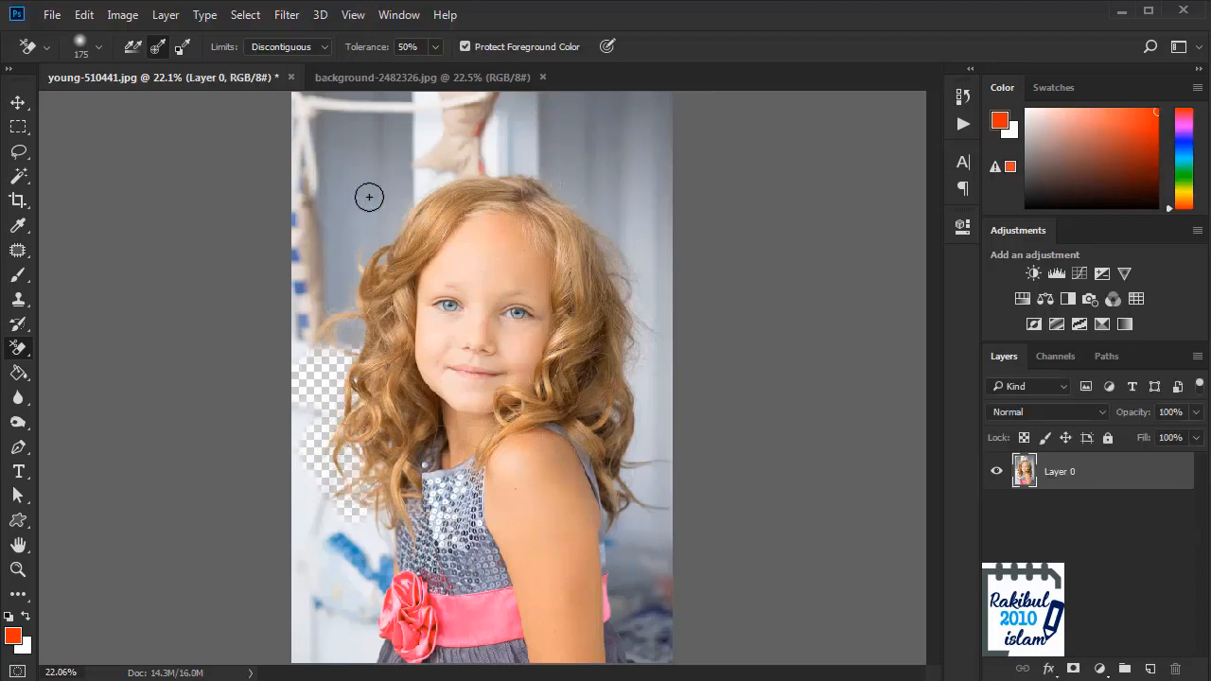
{"action": "mouse_move", "coordinate": [370, 198]}
{"action": "left_mouse_down"}
{"action": "mouse_move", "coordinate": [371, 243]}
{"action": "mouse_move", "coordinate": [385, 202]}
{"action": "mouse_move", "coordinate": [355, 250]}
{"action": "mouse_move", "coordinate": [351, 325]}
{"action": "mouse_move", "coordinate": [335, 317]}
{"action": "mouse_move", "coordinate": [335, 291]}
{"action": "mouse_move", "coordinate": [346, 323]}
{"action": "mouse_move", "coordinate": [410, 187]}
{"action": "mouse_move", "coordinate": [453, 167]}
{"action": "mouse_move", "coordinate": [422, 180]}
{"action": "mouse_move", "coordinate": [563, 160]}
{"action": "mouse_move", "coordinate": [487, 155]}
{"action": "mouse_move", "coordinate": [576, 189]}
{"action": "mouse_move", "coordinate": [620, 253]}
{"action": "mouse_move", "coordinate": [615, 238]}
{"action": "mouse_move", "coordinate": [633, 342]}
{"action": "left_mouse_up"}
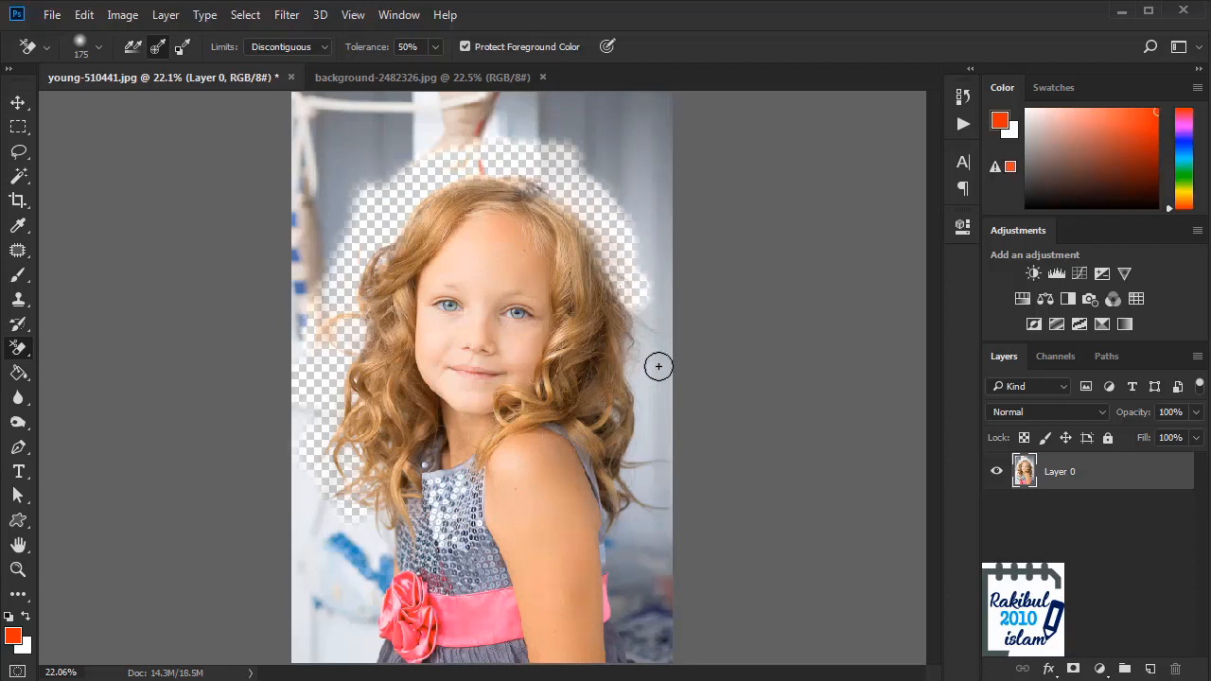
Step: Revert the portrait to its original opened snapshot, discarding the eraser strokes
{"action": "left_click", "coordinate": [964, 96]}
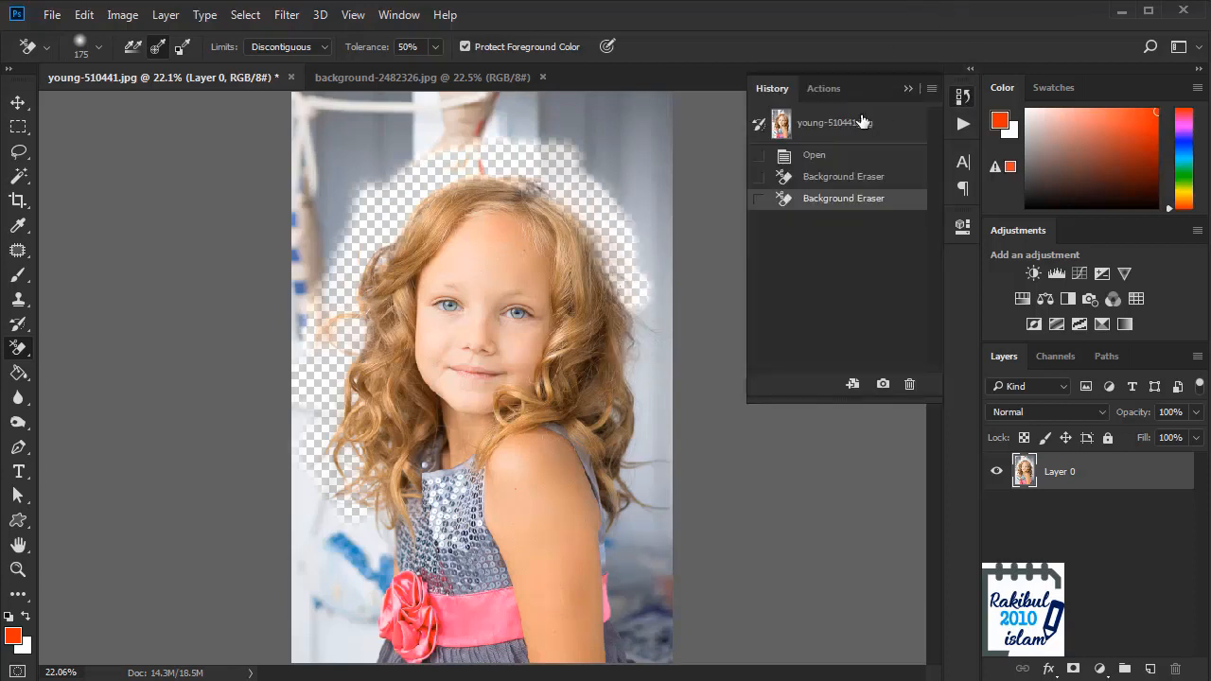
{"action": "left_click", "coordinate": [859, 122]}
{"action": "left_click", "coordinate": [963, 96]}
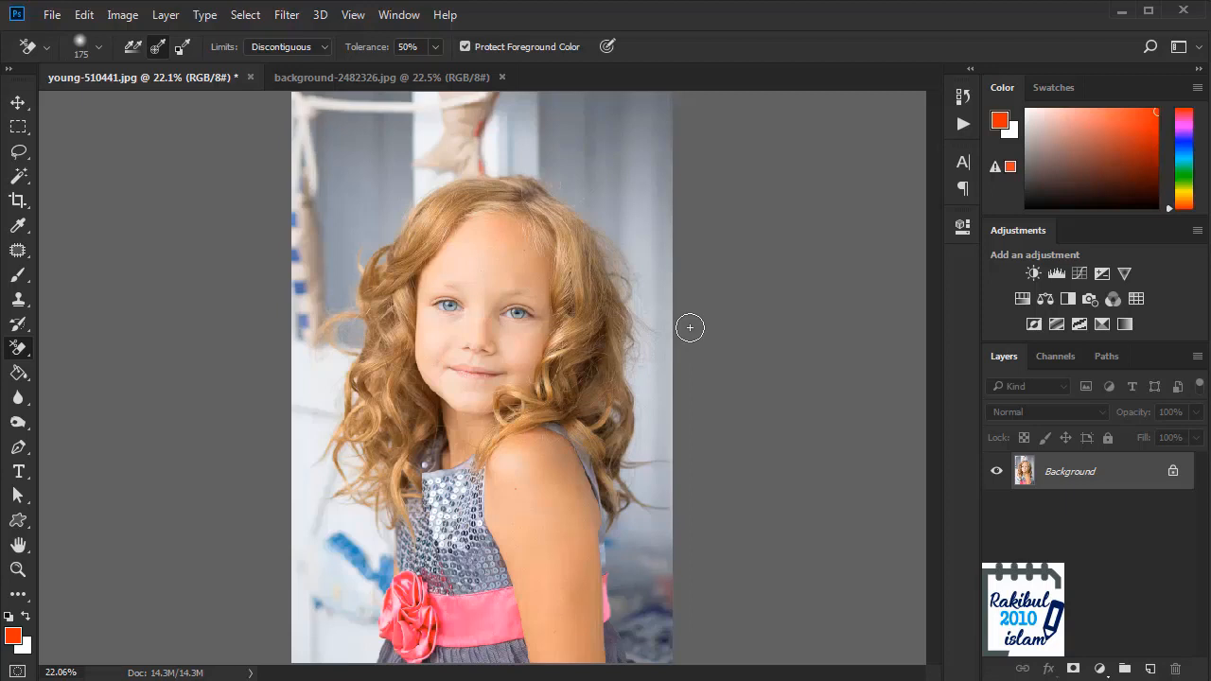
Step: Launch the Topaz ReMask 5 filter on the portrait's Background layer
{"action": "left_click", "coordinate": [287, 16]}
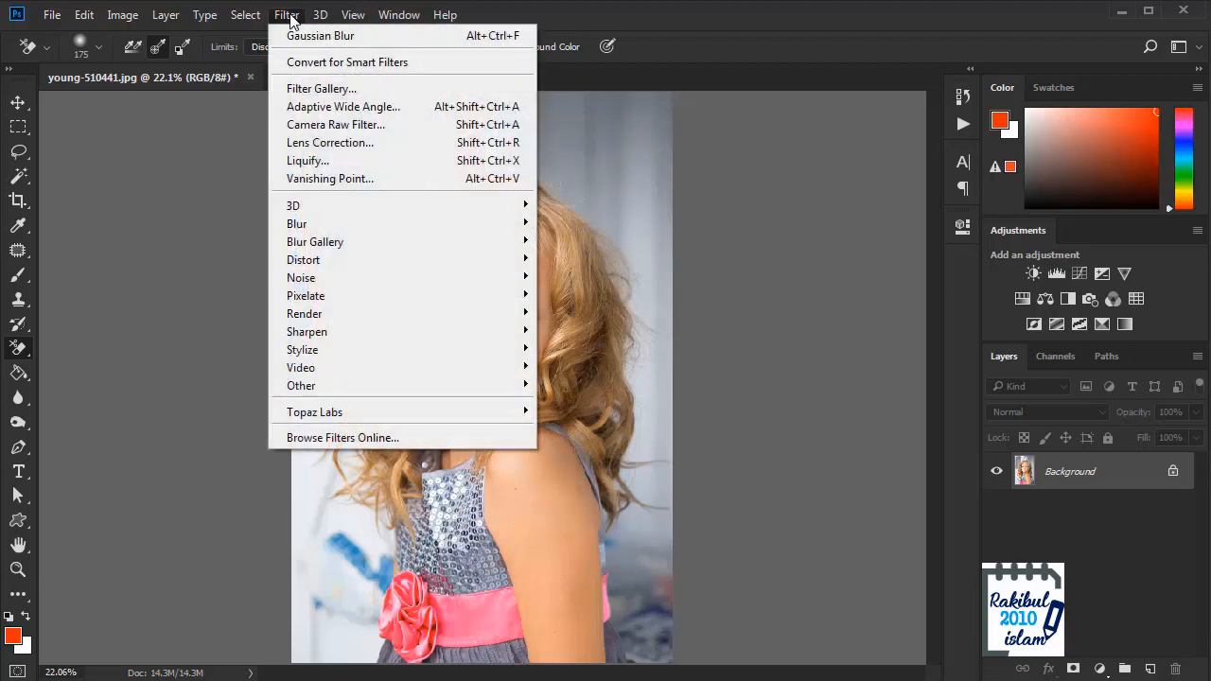
{"action": "mouse_move", "coordinate": [327, 420]}
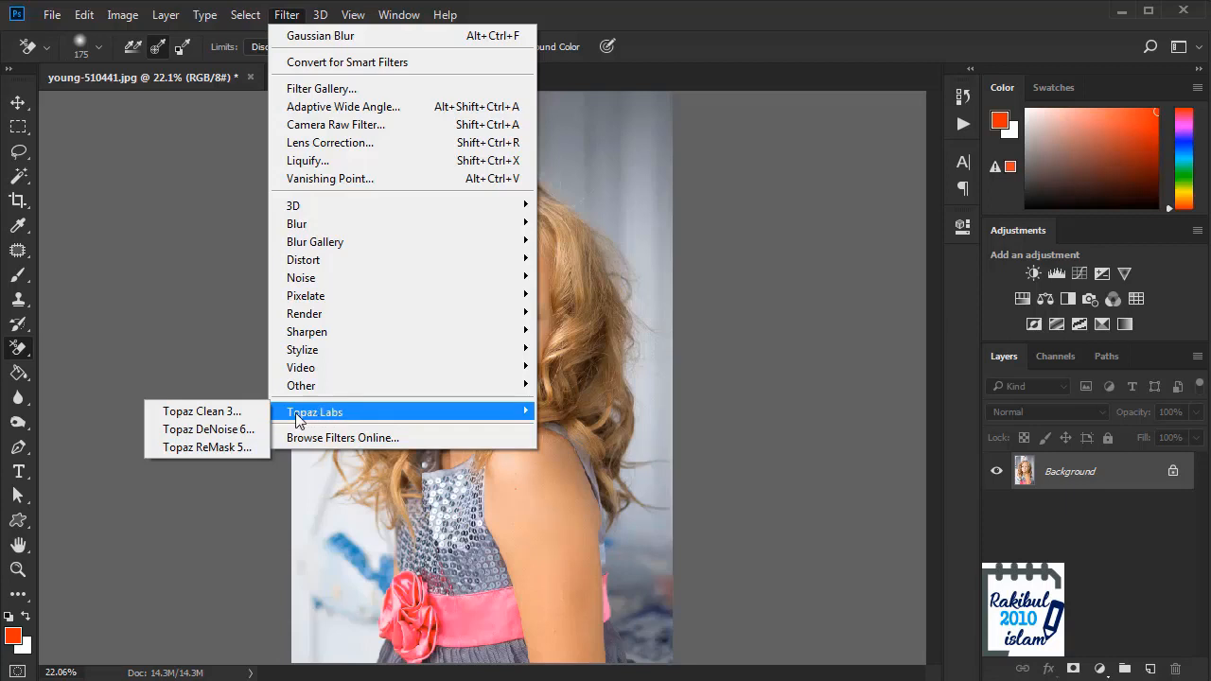
{"action": "left_click", "coordinate": [212, 450]}
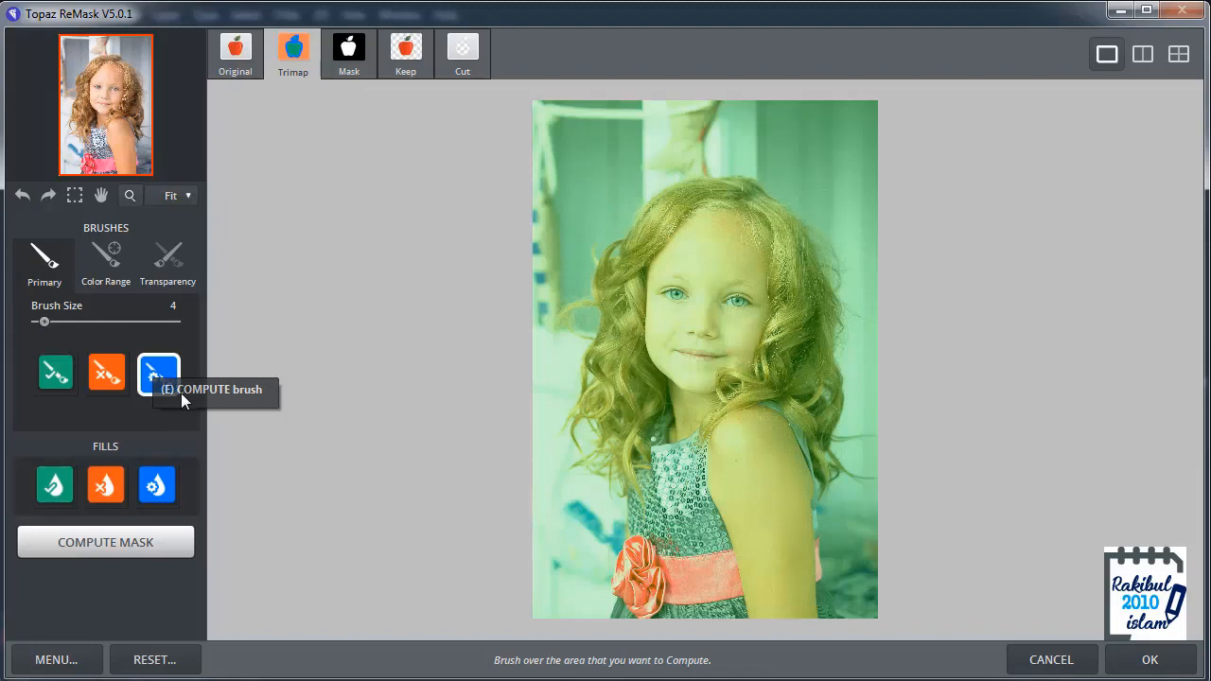
Step: Paint the Compute brush at size 200 over the loose curls along the left side of the girl's hair
{"action": "left_click", "coordinate": [165, 371]}
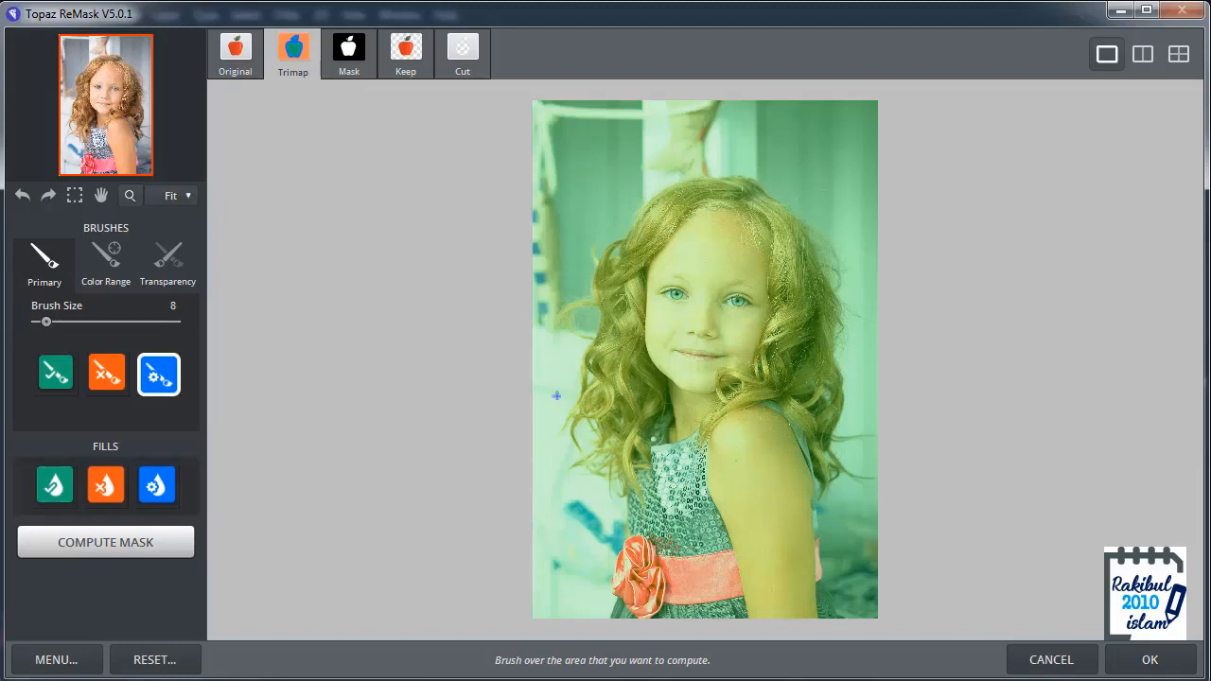
{"action": "scroll", "coordinate": [563, 397], "scroll_direction": "up", "scroll_amount": 3}
{"action": "scroll", "coordinate": [563, 396], "scroll_direction": "down", "scroll_amount": 2}
{"action": "scroll", "coordinate": [563, 396], "scroll_direction": "up", "scroll_amount": 1}
{"action": "scroll", "coordinate": [634, 468], "scroll_direction": "up", "scroll_amount": 4}
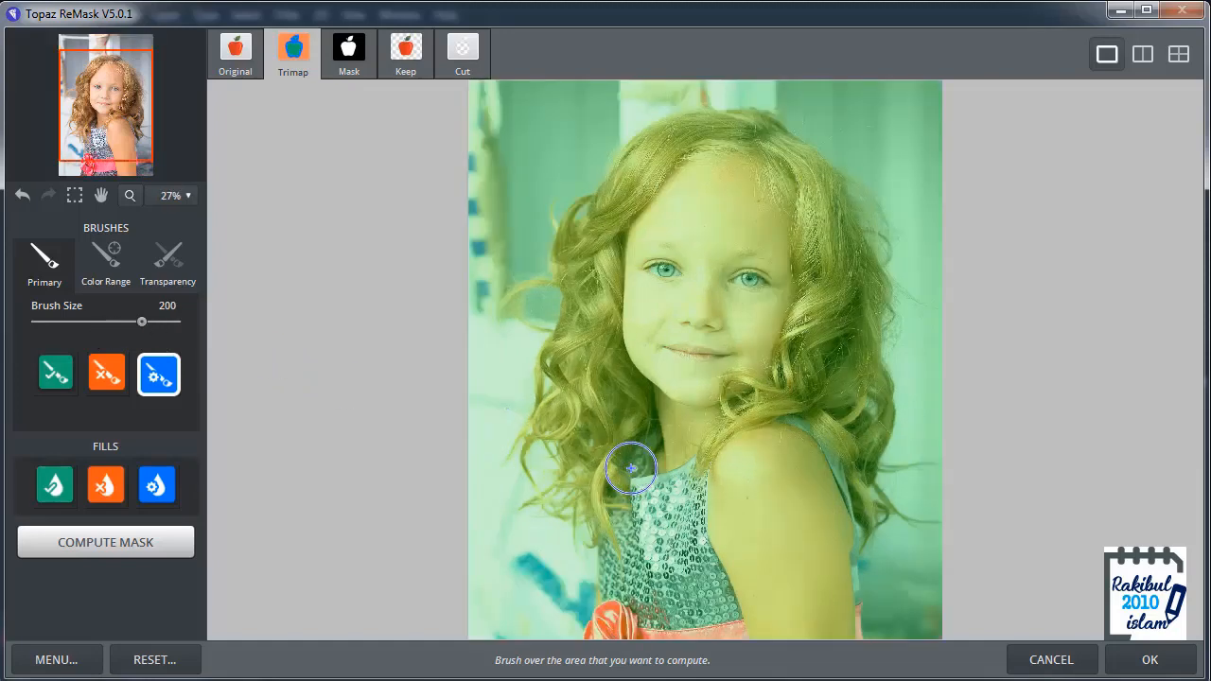
{"action": "scroll", "coordinate": [530, 510], "scroll_direction": "up", "scroll_amount": 1}
{"action": "left_click_drag", "start_coordinate": [502, 517], "coordinate": [551, 427]}
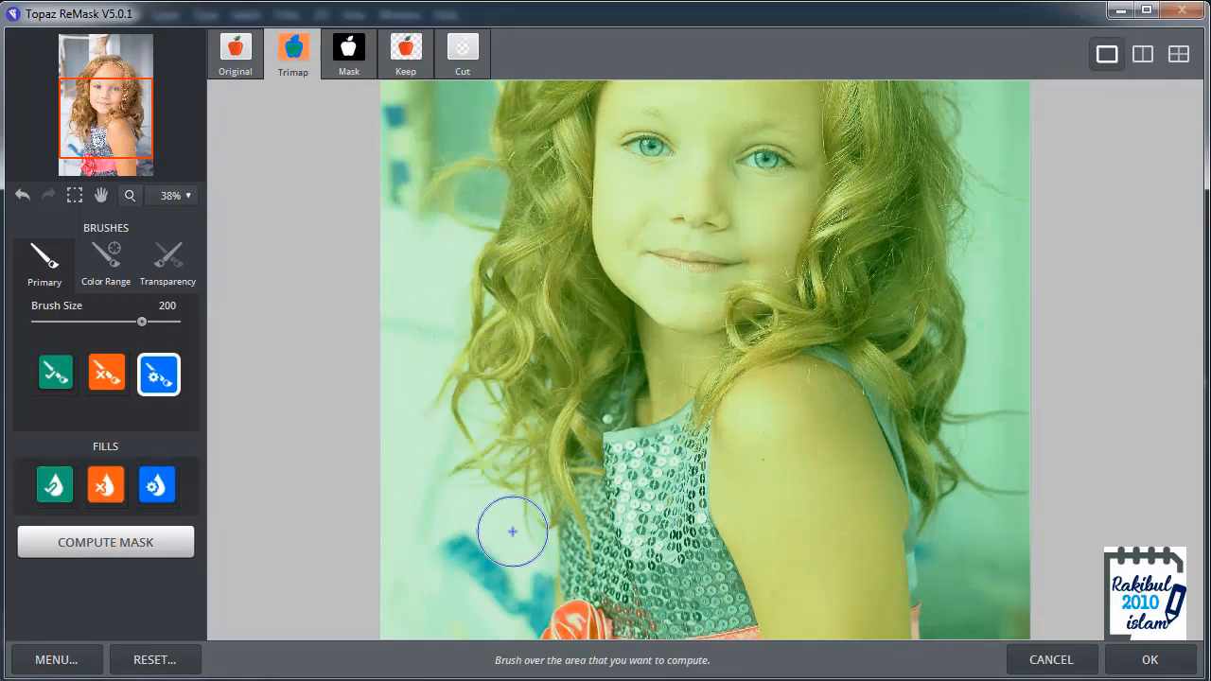
{"action": "mouse_move", "coordinate": [524, 521]}
{"action": "left_mouse_down"}
{"action": "mouse_move", "coordinate": [512, 437]}
{"action": "mouse_move", "coordinate": [505, 464]}
{"action": "mouse_move", "coordinate": [486, 455]}
{"action": "mouse_move", "coordinate": [483, 390]}
{"action": "mouse_move", "coordinate": [463, 396]}
{"action": "mouse_move", "coordinate": [481, 313]}
{"action": "mouse_move", "coordinate": [498, 376]}
{"action": "mouse_move", "coordinate": [517, 396]}
{"action": "mouse_move", "coordinate": [521, 387]}
{"action": "mouse_move", "coordinate": [507, 378]}
{"action": "mouse_move", "coordinate": [481, 249]}
{"action": "mouse_move", "coordinate": [481, 412]}
{"action": "mouse_move", "coordinate": [480, 383]}
{"action": "mouse_move", "coordinate": [451, 367]}
{"action": "mouse_move", "coordinate": [467, 336]}
{"action": "mouse_move", "coordinate": [481, 354]}
{"action": "mouse_move", "coordinate": [490, 267]}
{"action": "mouse_move", "coordinate": [517, 246]}
{"action": "left_mouse_up"}
Step: Reduce the Compute brush to size 100 and paint along the top and right edges of the hair
{"action": "key", "text": "space"}
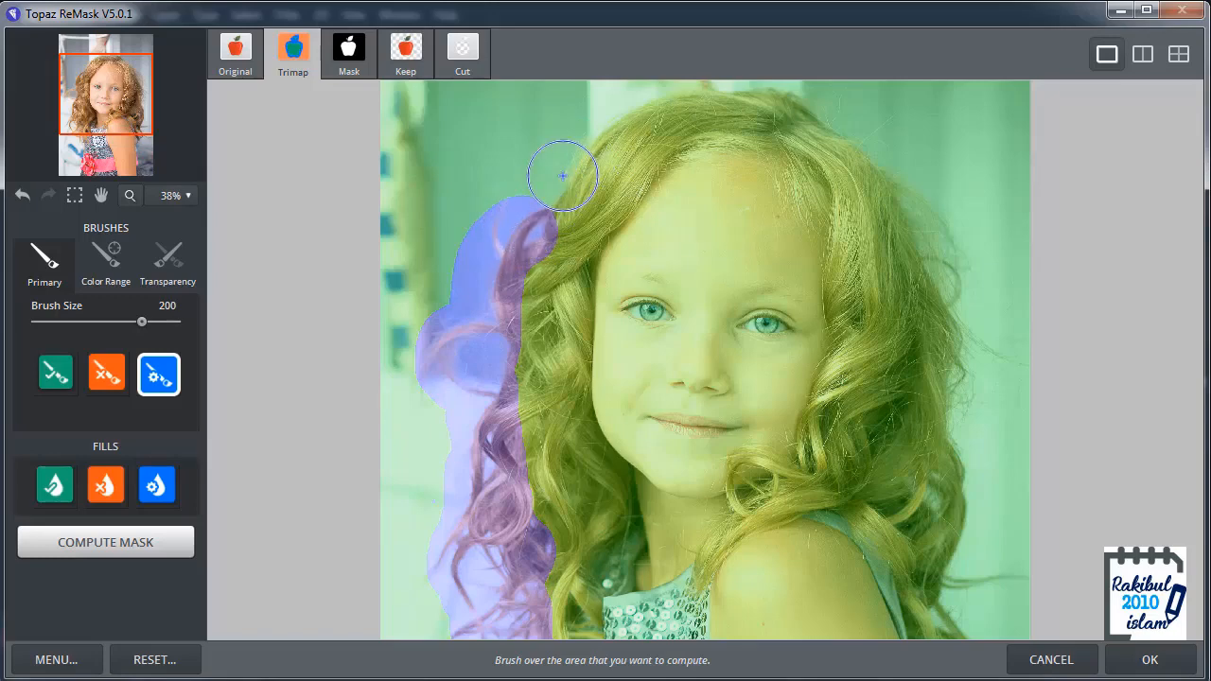
{"action": "key", "text": "bracketleft"}
{"action": "key", "text": "bracketleft"}
{"action": "key", "text": "bracketleft"}
{"action": "key", "text": "bracketleft"}
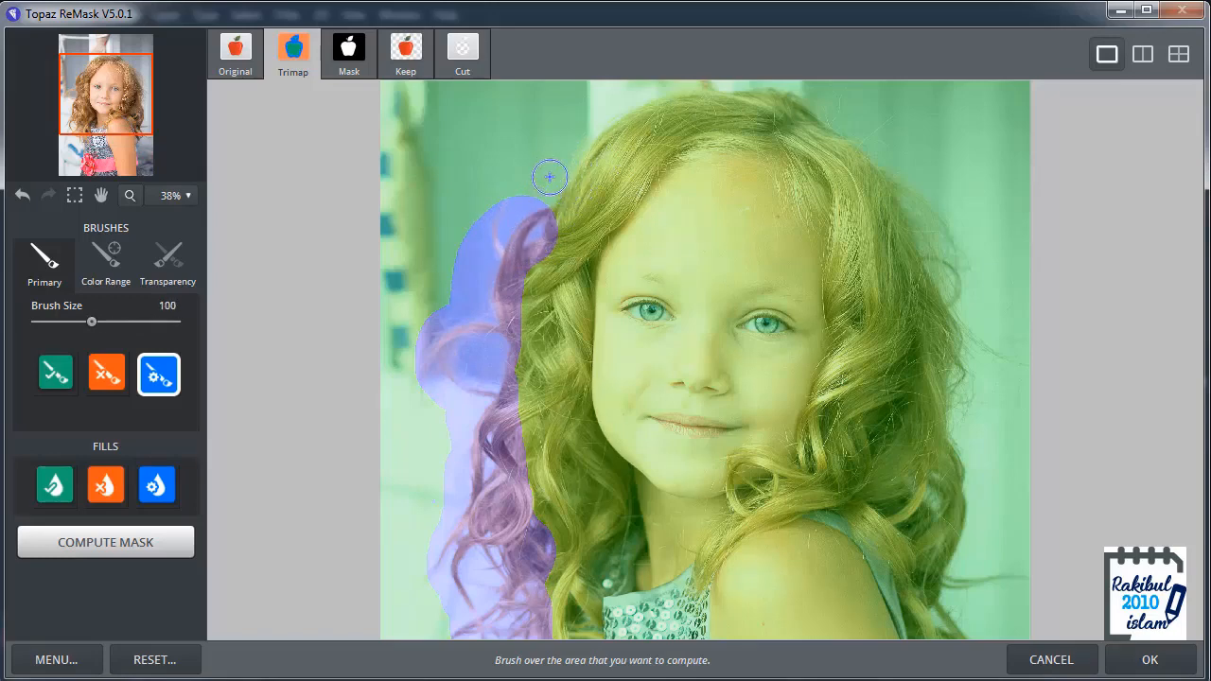
{"action": "key", "text": "space"}
{"action": "mouse_move", "coordinate": [550, 172]}
{"action": "left_mouse_down"}
{"action": "mouse_move", "coordinate": [524, 256]}
{"action": "mouse_move", "coordinate": [539, 291]}
{"action": "mouse_move", "coordinate": [618, 206]}
{"action": "mouse_move", "coordinate": [670, 177]}
{"action": "mouse_move", "coordinate": [773, 177]}
{"action": "mouse_move", "coordinate": [840, 210]}
{"action": "mouse_move", "coordinate": [827, 196]}
{"action": "mouse_move", "coordinate": [908, 278]}
{"action": "mouse_move", "coordinate": [916, 301]}
{"action": "mouse_move", "coordinate": [902, 269]}
{"action": "mouse_move", "coordinate": [940, 395]}
{"action": "mouse_move", "coordinate": [949, 375]}
{"action": "mouse_move", "coordinate": [917, 290]}
{"action": "mouse_move", "coordinate": [953, 391]}
{"action": "mouse_move", "coordinate": [941, 302]}
{"action": "mouse_move", "coordinate": [928, 287]}
{"action": "mouse_move", "coordinate": [961, 421]}
{"action": "mouse_move", "coordinate": [928, 305]}
{"action": "mouse_move", "coordinate": [933, 250]}
{"action": "mouse_move", "coordinate": [948, 353]}
{"action": "mouse_move", "coordinate": [951, 255]}
{"action": "mouse_move", "coordinate": [958, 346]}
{"action": "mouse_move", "coordinate": [953, 257]}
{"action": "mouse_move", "coordinate": [983, 295]}
{"action": "mouse_move", "coordinate": [951, 252]}
{"action": "mouse_move", "coordinate": [994, 297]}
{"action": "mouse_move", "coordinate": [967, 298]}
{"action": "mouse_move", "coordinate": [942, 265]}
{"action": "mouse_move", "coordinate": [964, 395]}
{"action": "mouse_move", "coordinate": [949, 342]}
{"action": "mouse_move", "coordinate": [961, 393]}
{"action": "mouse_move", "coordinate": [933, 436]}
{"action": "mouse_move", "coordinate": [953, 397]}
{"action": "mouse_move", "coordinate": [953, 456]}
{"action": "mouse_move", "coordinate": [961, 421]}
{"action": "mouse_move", "coordinate": [944, 511]}
{"action": "mouse_move", "coordinate": [1005, 513]}
{"action": "mouse_move", "coordinate": [940, 515]}
{"action": "mouse_move", "coordinate": [928, 546]}
{"action": "mouse_move", "coordinate": [973, 589]}
{"action": "mouse_move", "coordinate": [1004, 591]}
{"action": "mouse_move", "coordinate": [941, 579]}
{"action": "left_mouse_up"}
Step: Extend the compute outline from the lower hair ends on both sides out to the image borders
{"action": "key", "text": "space"}
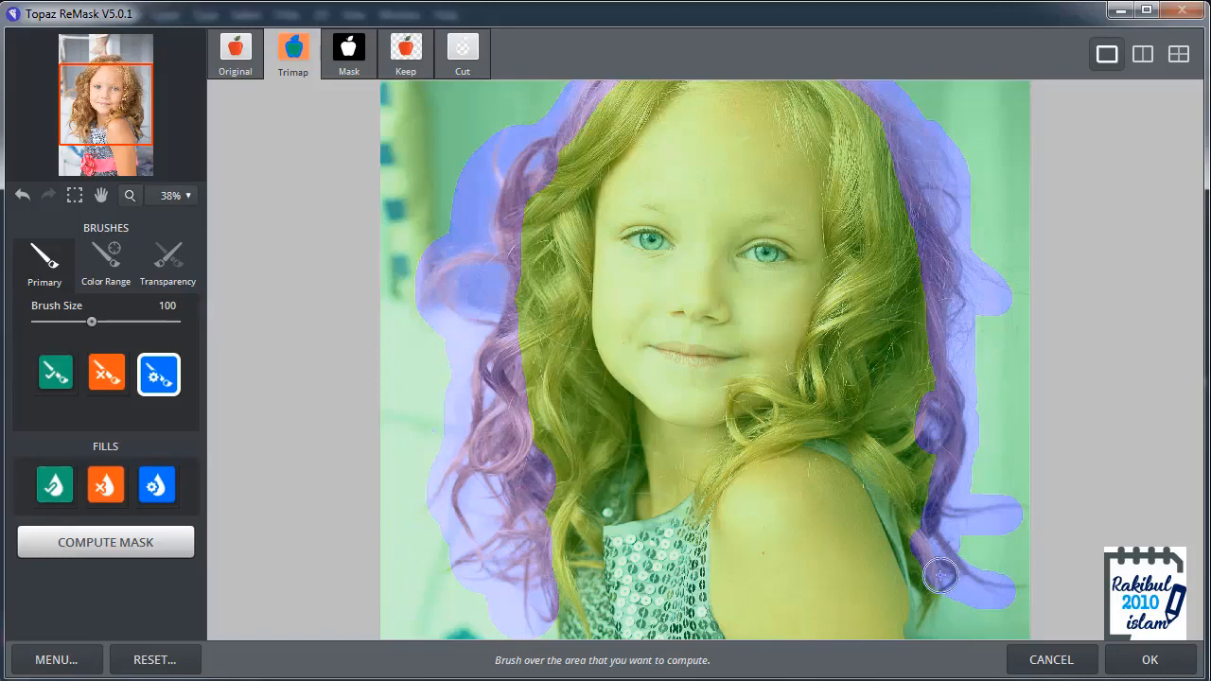
{"action": "key", "text": "space"}
{"action": "mouse_move", "coordinate": [937, 621]}
{"action": "left_mouse_down"}
{"action": "mouse_move", "coordinate": [921, 464]}
{"action": "mouse_move", "coordinate": [933, 482]}
{"action": "left_mouse_up"}
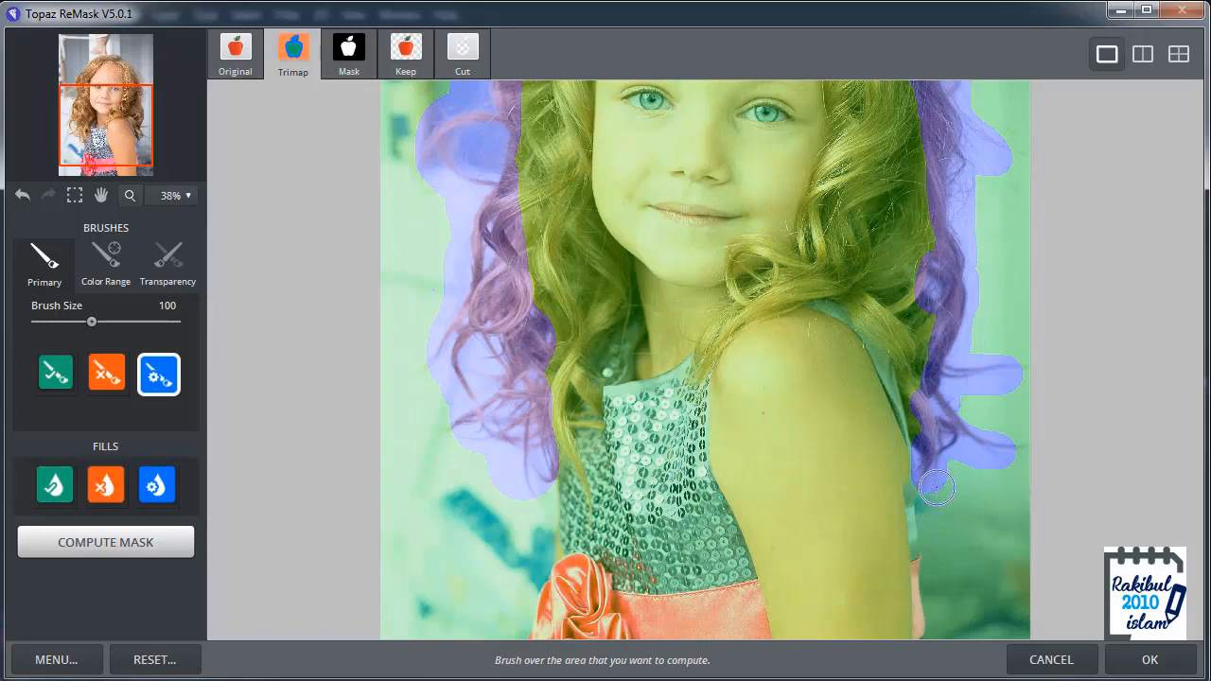
{"action": "left_click_drag", "start_coordinate": [923, 479], "coordinate": [1051, 502]}
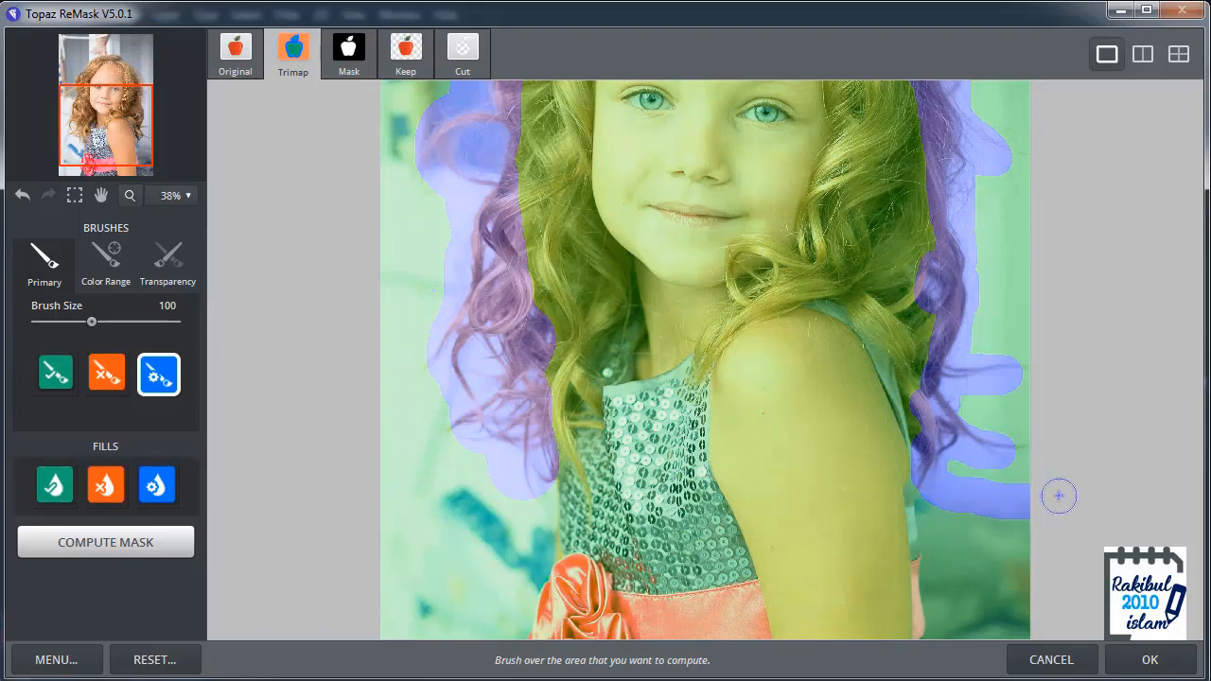
{"action": "left_click_drag", "start_coordinate": [514, 486], "coordinate": [311, 476]}
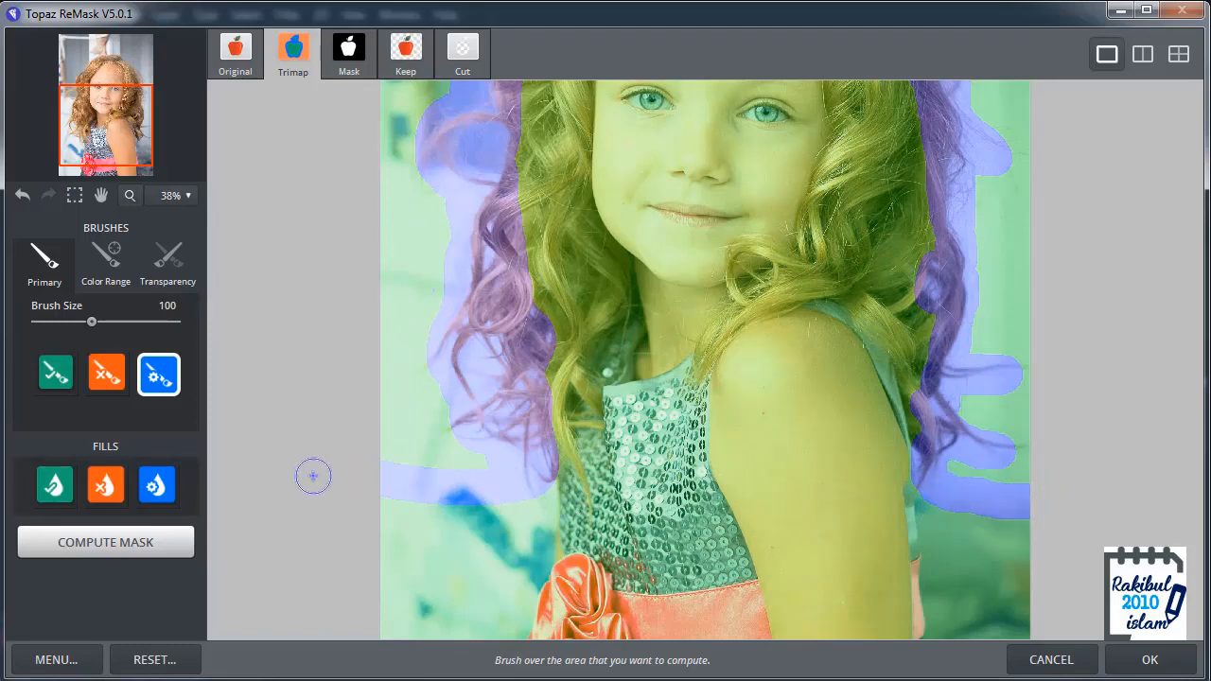
Step: Fill the background area outside the hair outline with the Cut fill
{"action": "key", "text": "space"}
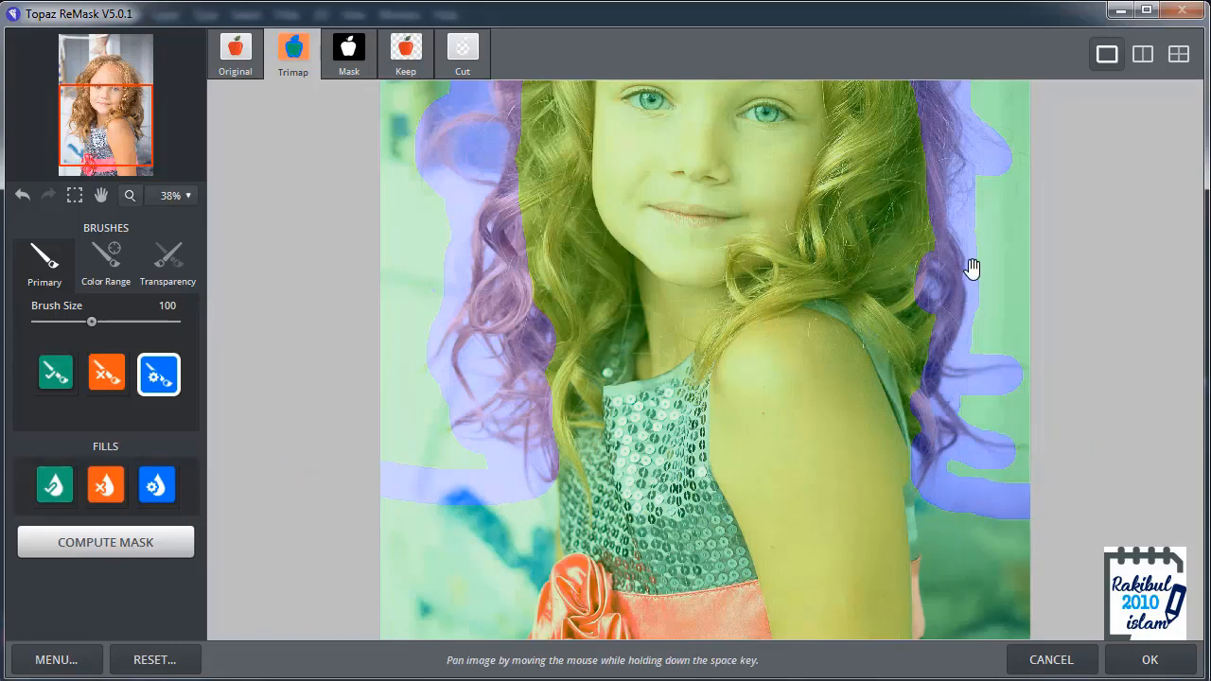
{"action": "left_click_drag", "start_coordinate": [972, 265], "coordinate": [952, 378]}
{"action": "scroll", "coordinate": [882, 358], "scroll_direction": "down", "scroll_amount": 1}
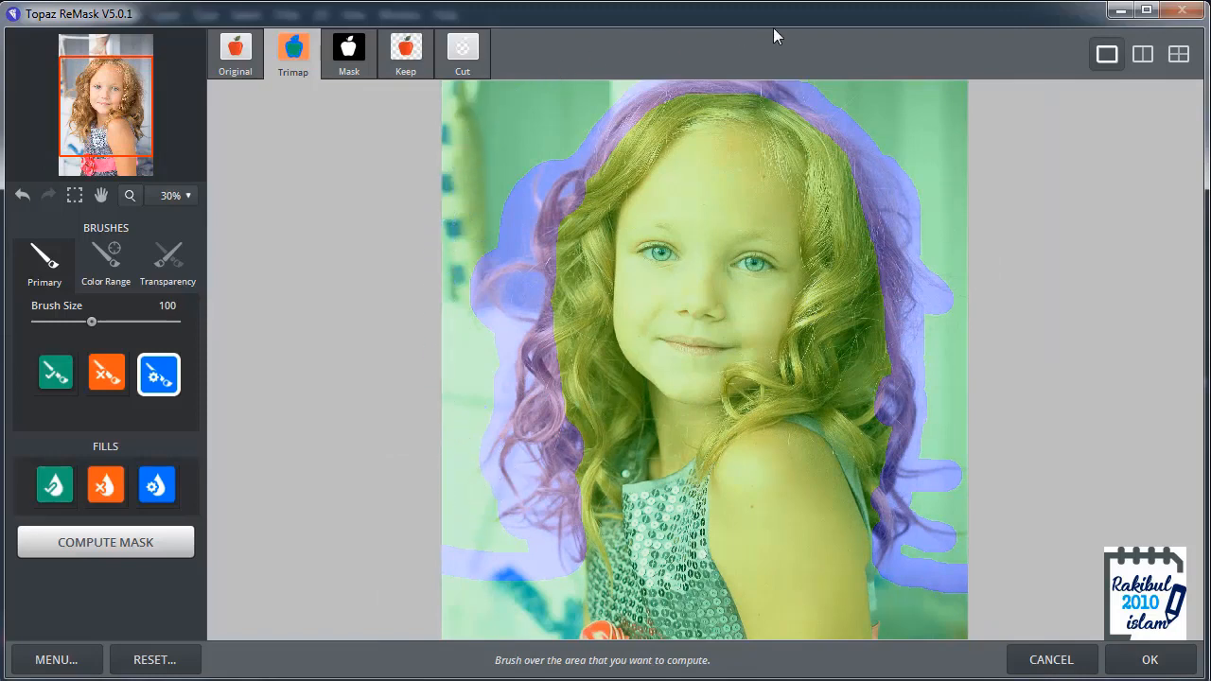
{"action": "key", "text": "space"}
{"action": "left_click_drag", "start_coordinate": [943, 308], "coordinate": [942, 327]}
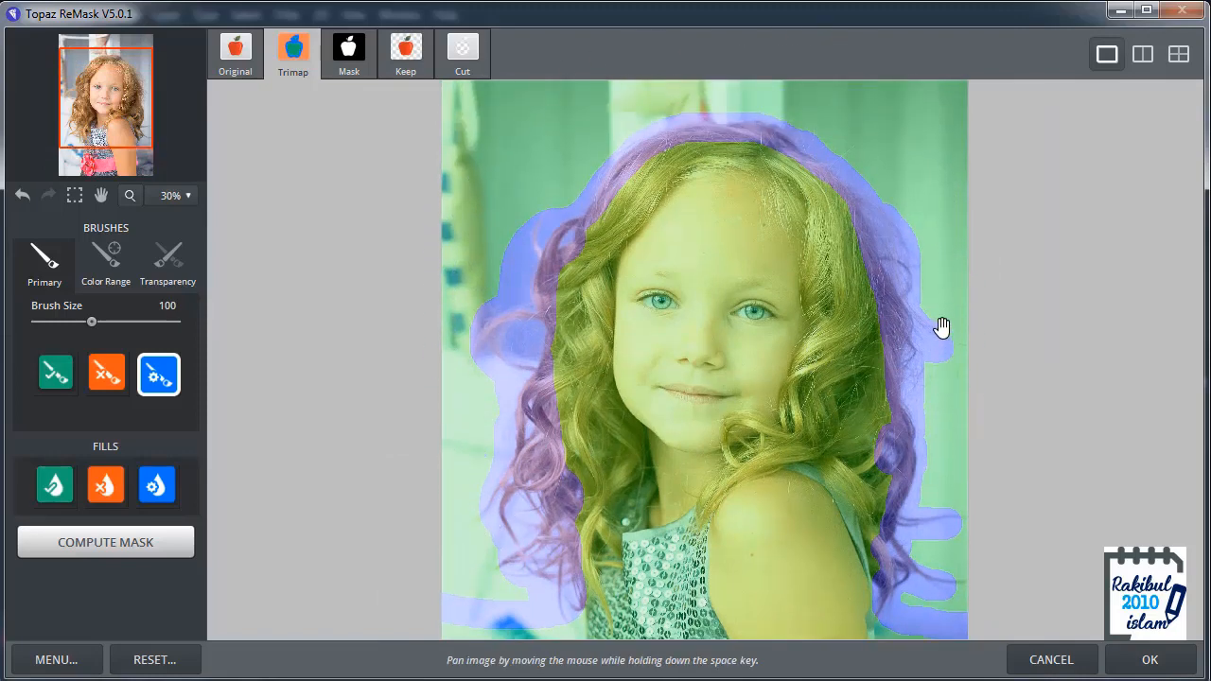
{"action": "scroll", "coordinate": [936, 325], "scroll_direction": "down", "scroll_amount": 1}
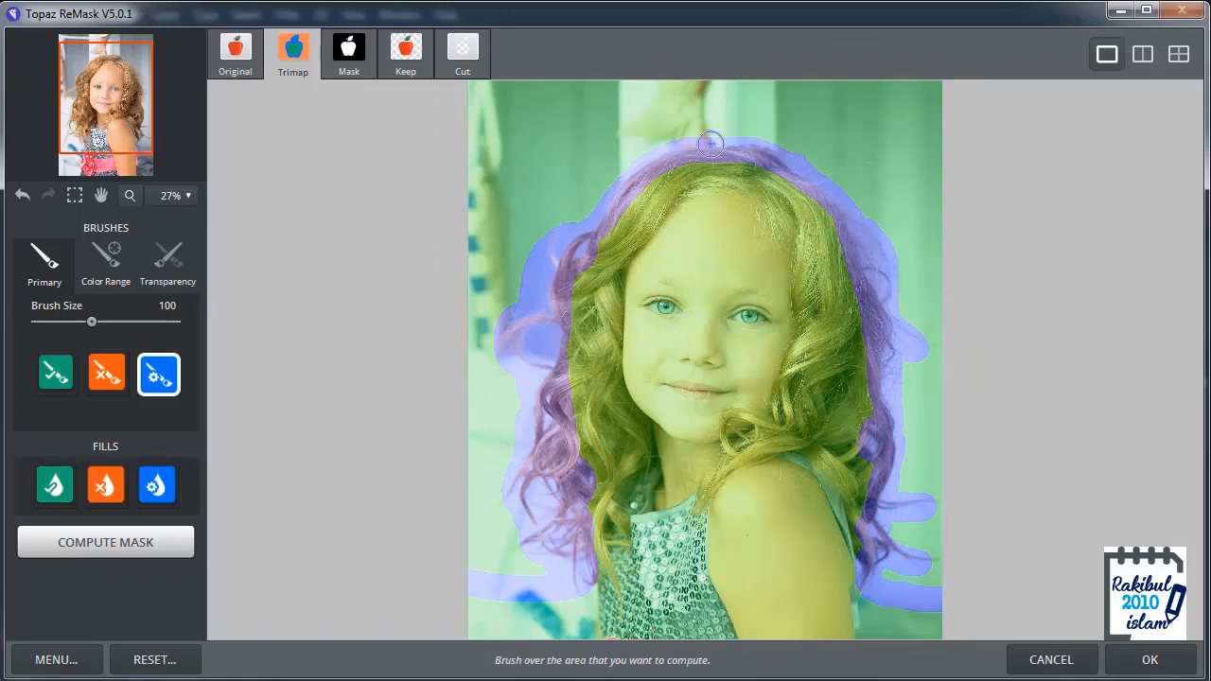
{"action": "left_click", "coordinate": [107, 487]}
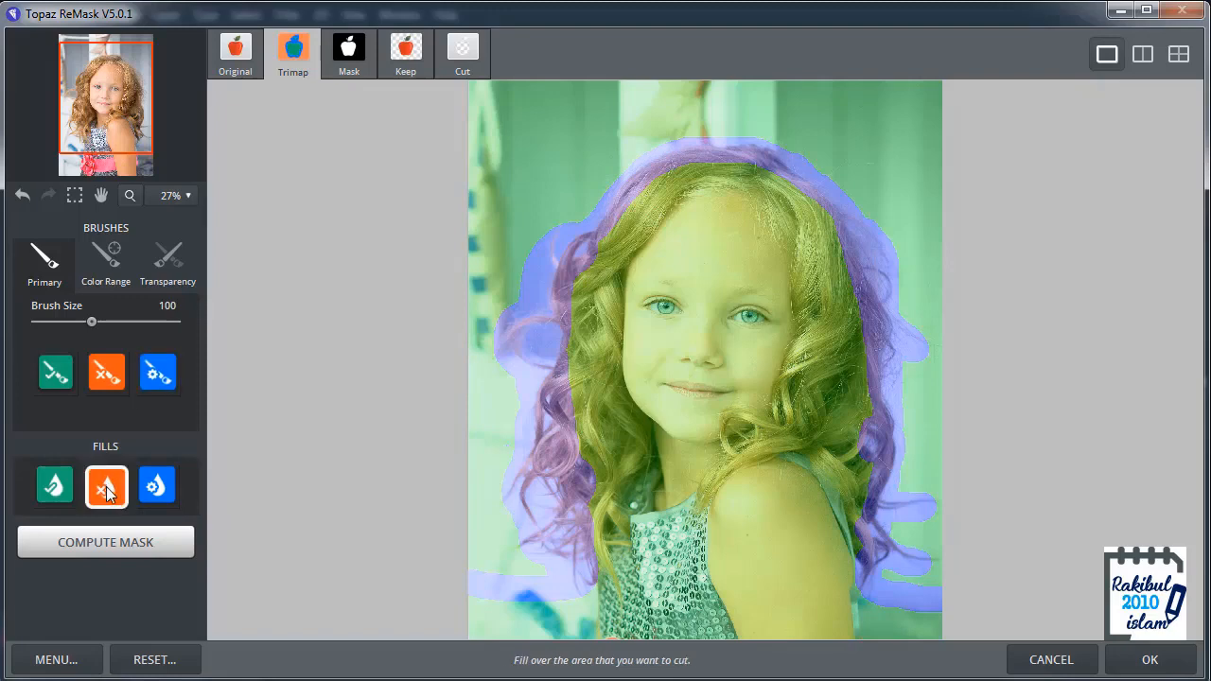
{"action": "left_click", "coordinate": [529, 193]}
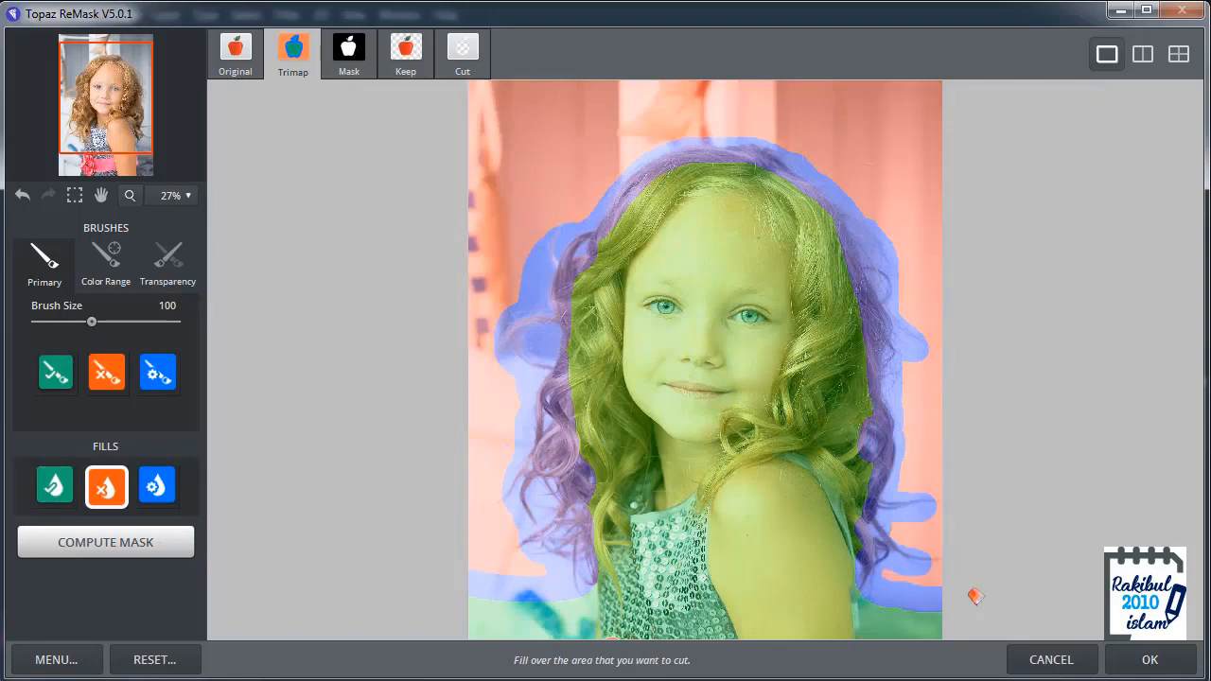
{"action": "left_click_drag", "start_coordinate": [911, 494], "coordinate": [904, 381]}
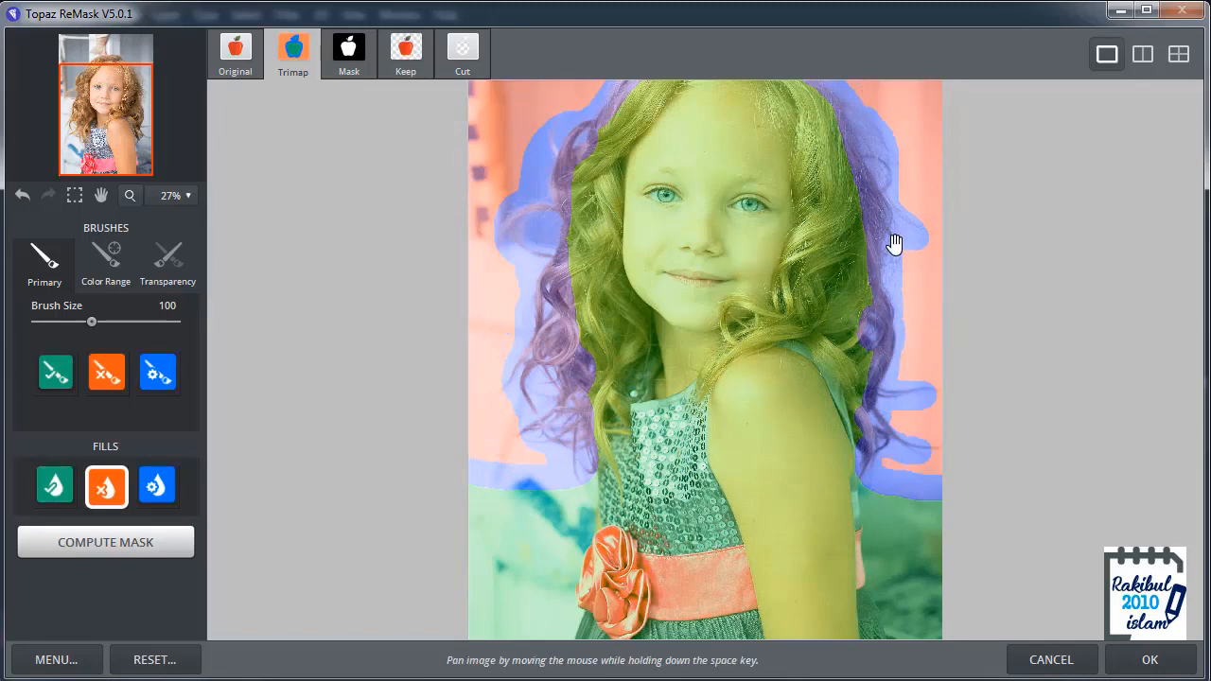
{"action": "left_click_drag", "start_coordinate": [892, 241], "coordinate": [885, 367]}
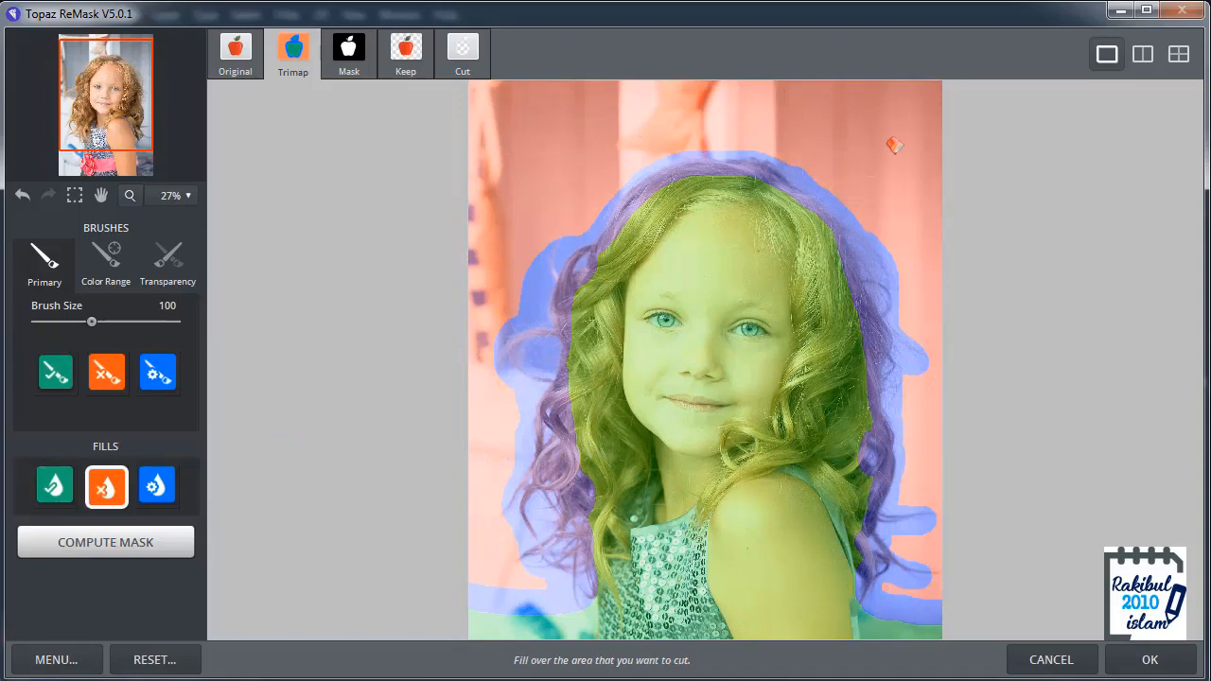
{"action": "key", "text": "space"}
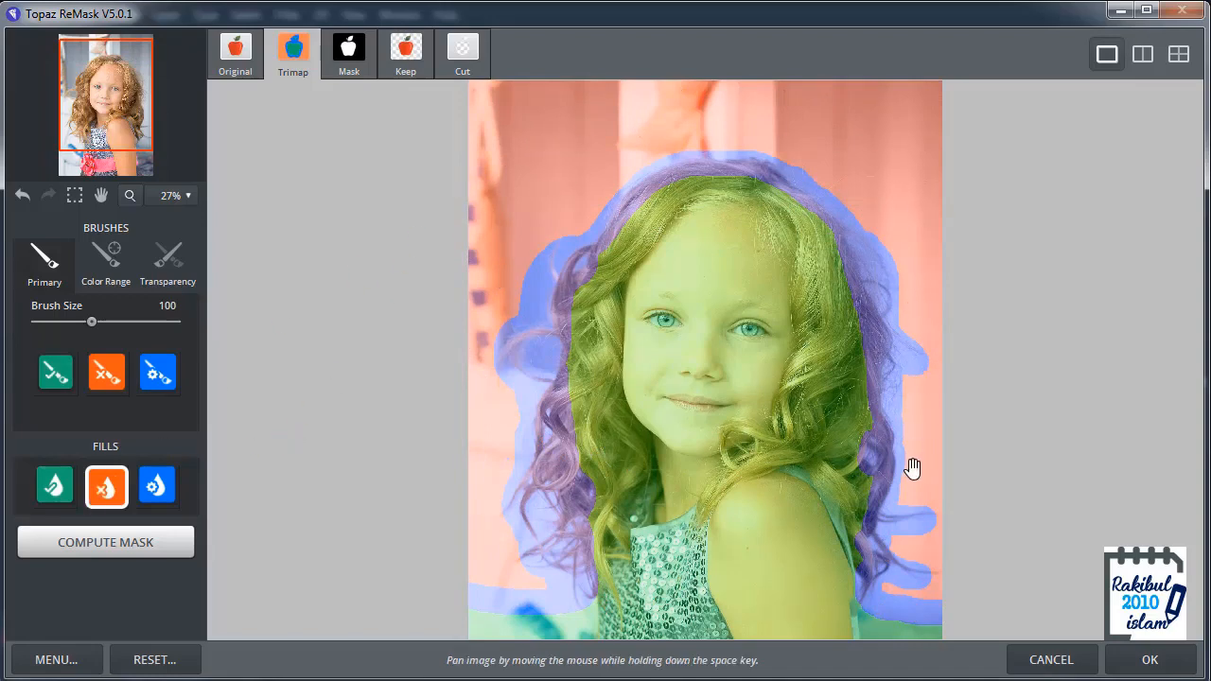
{"action": "left_click_drag", "start_coordinate": [905, 426], "coordinate": [881, 247]}
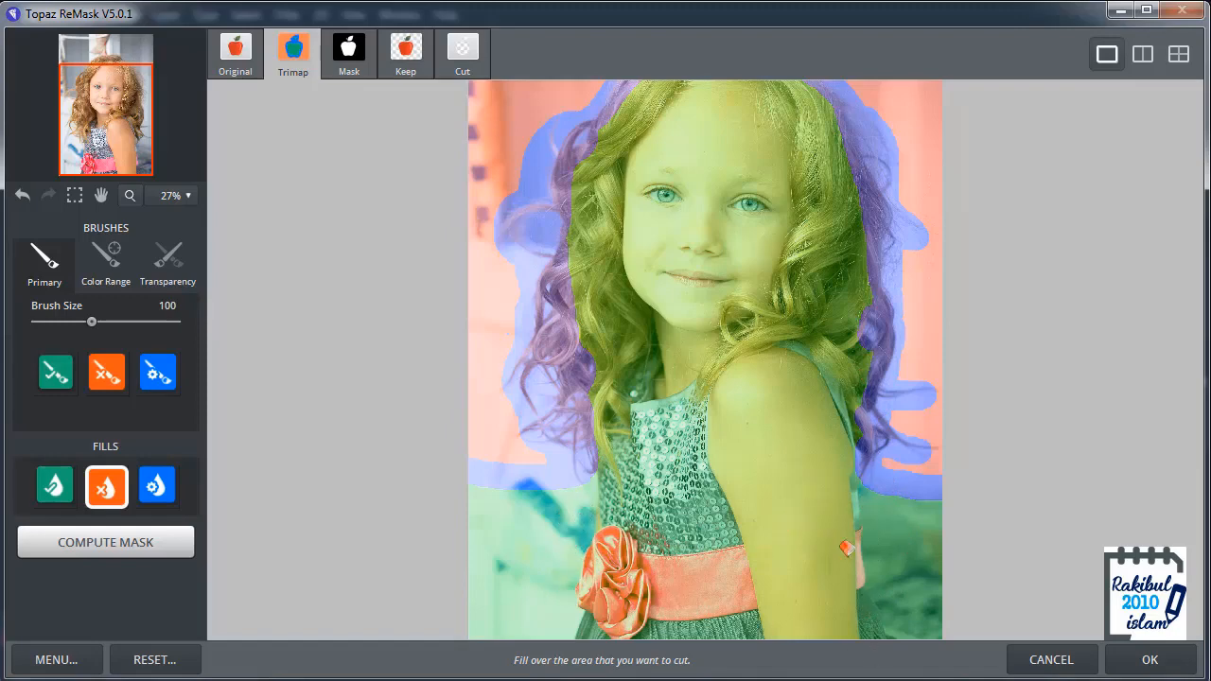
{"action": "left_click_drag", "start_coordinate": [921, 249], "coordinate": [914, 311]}
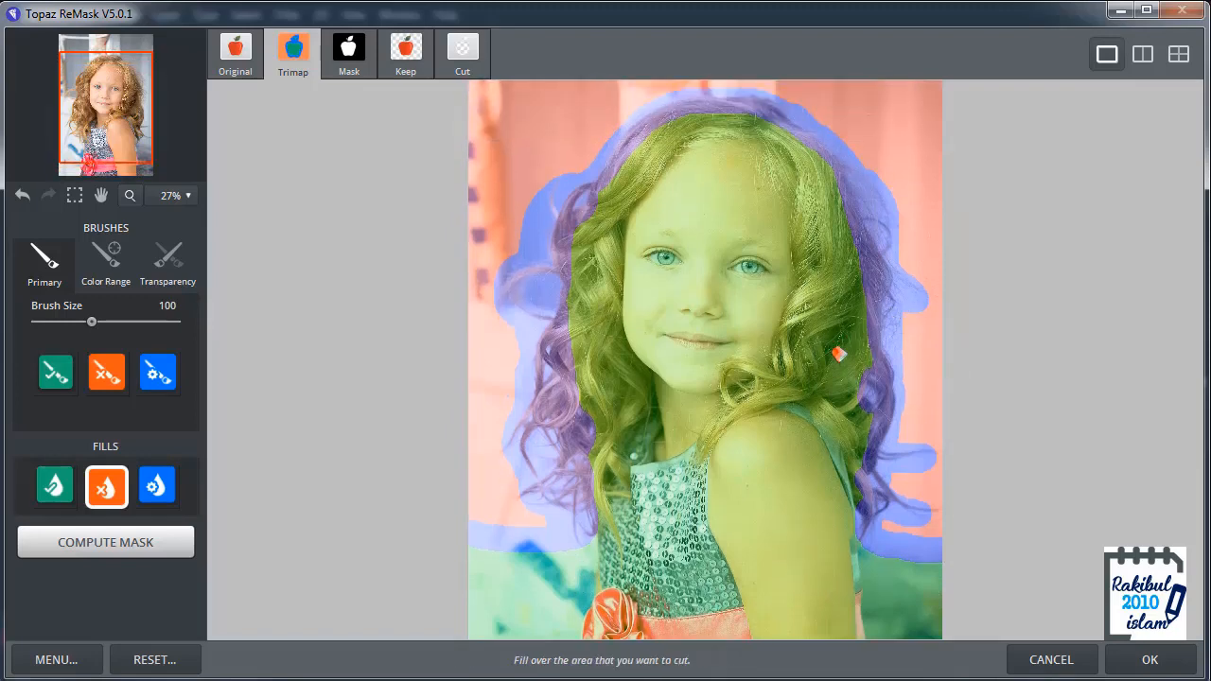
Step: Compute the mask from the trimap and display the Keep preview of the cutout
{"action": "scroll", "coordinate": [838, 354], "scroll_direction": "down", "scroll_amount": 1}
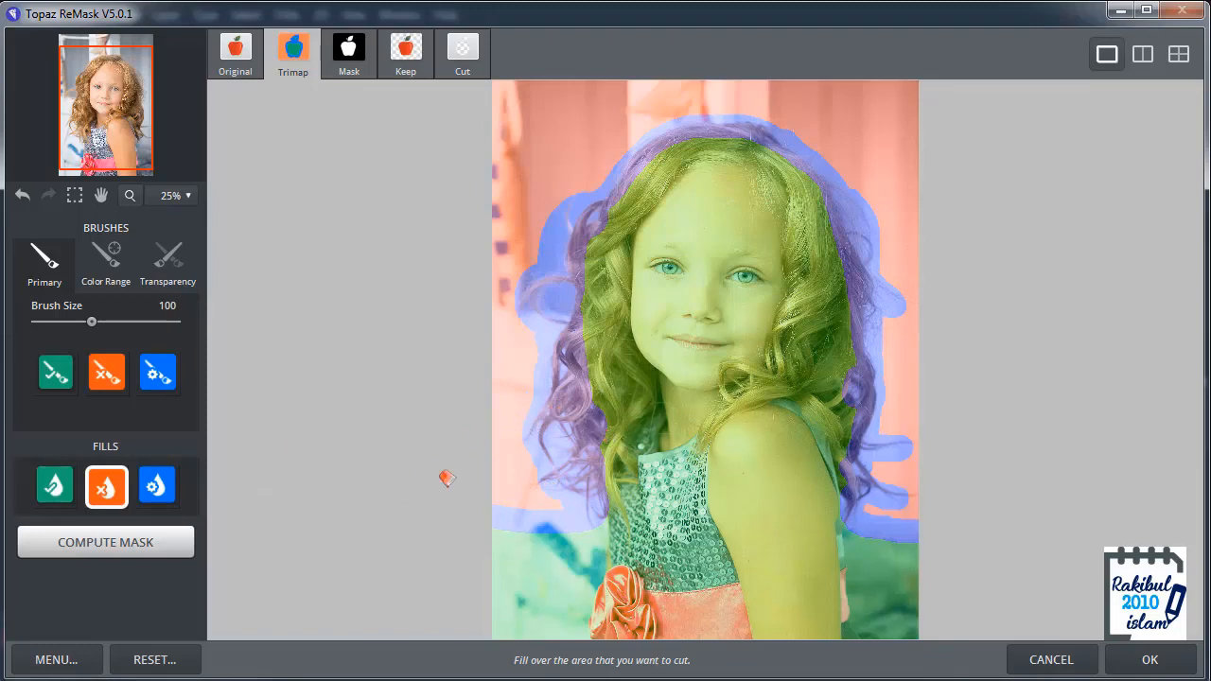
{"action": "left_click", "coordinate": [108, 543]}
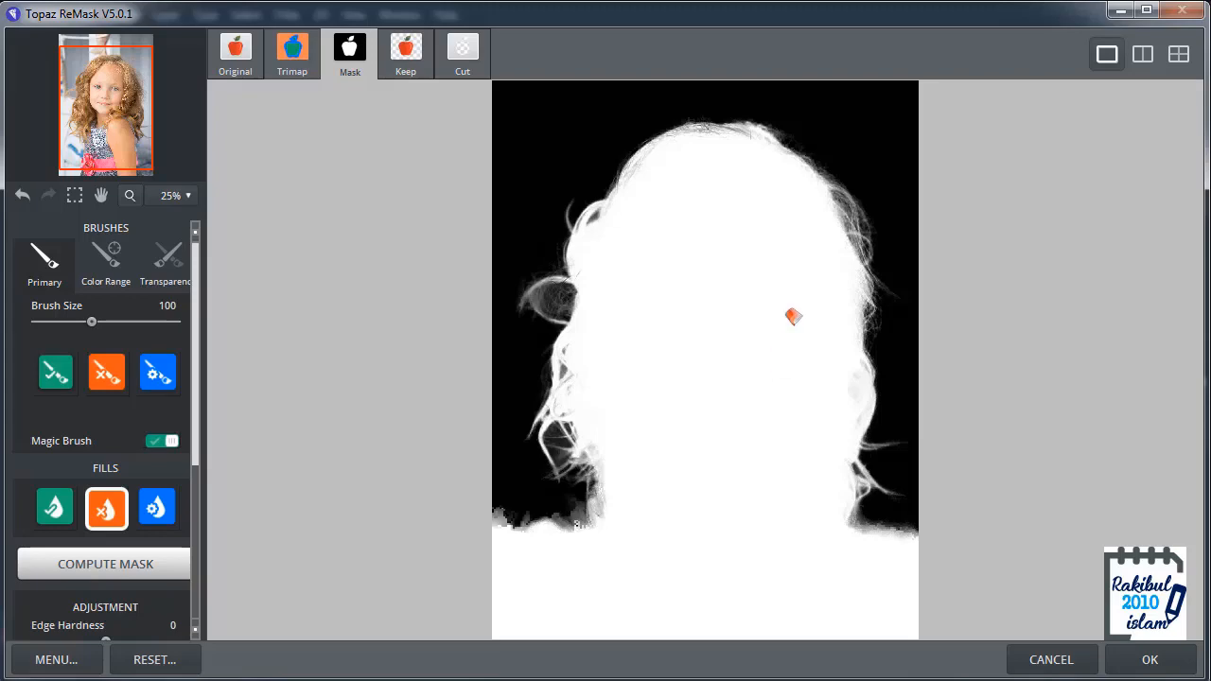
{"action": "left_click", "coordinate": [406, 63]}
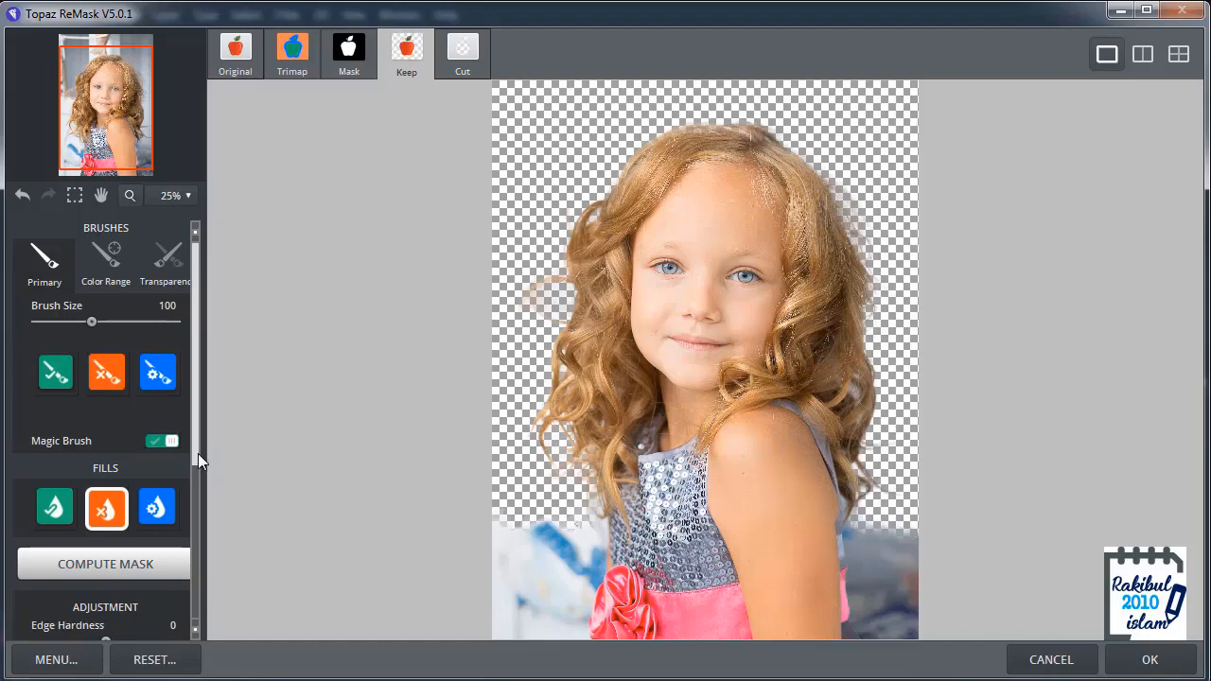
Step: Set the cutout's background to Solid Color and check the color choices without picking a new one
{"action": "left_click_drag", "start_coordinate": [198, 453], "coordinate": [217, 627]}
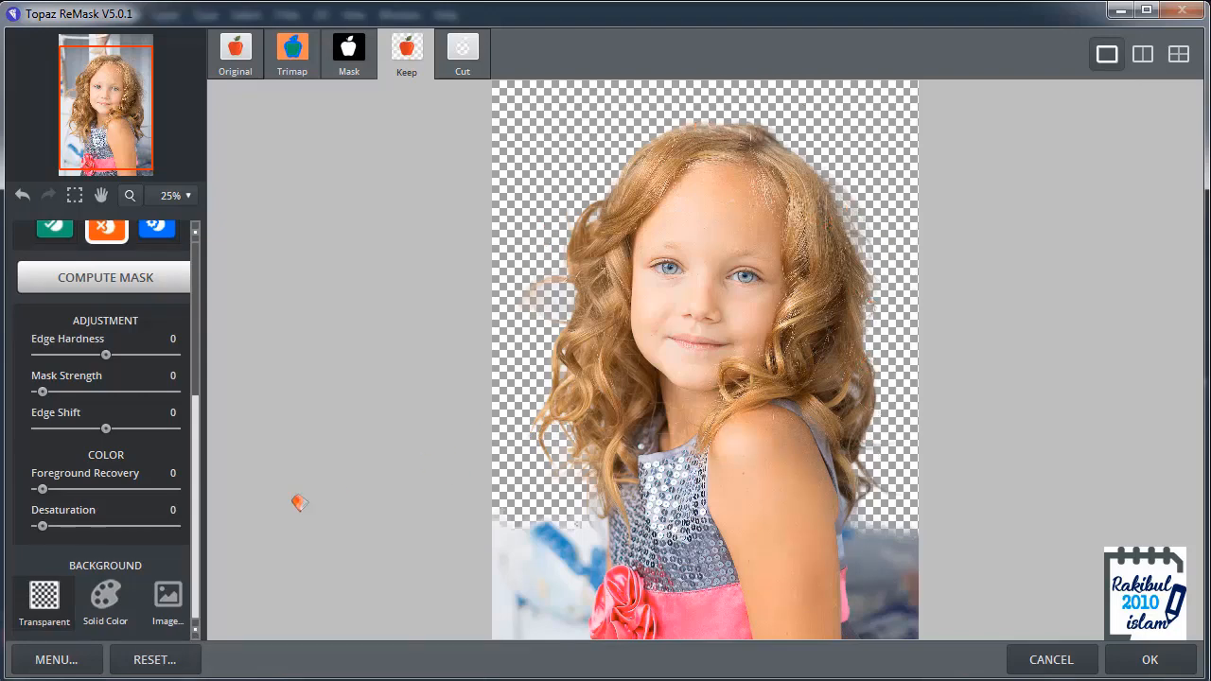
{"action": "left_click", "coordinate": [104, 613]}
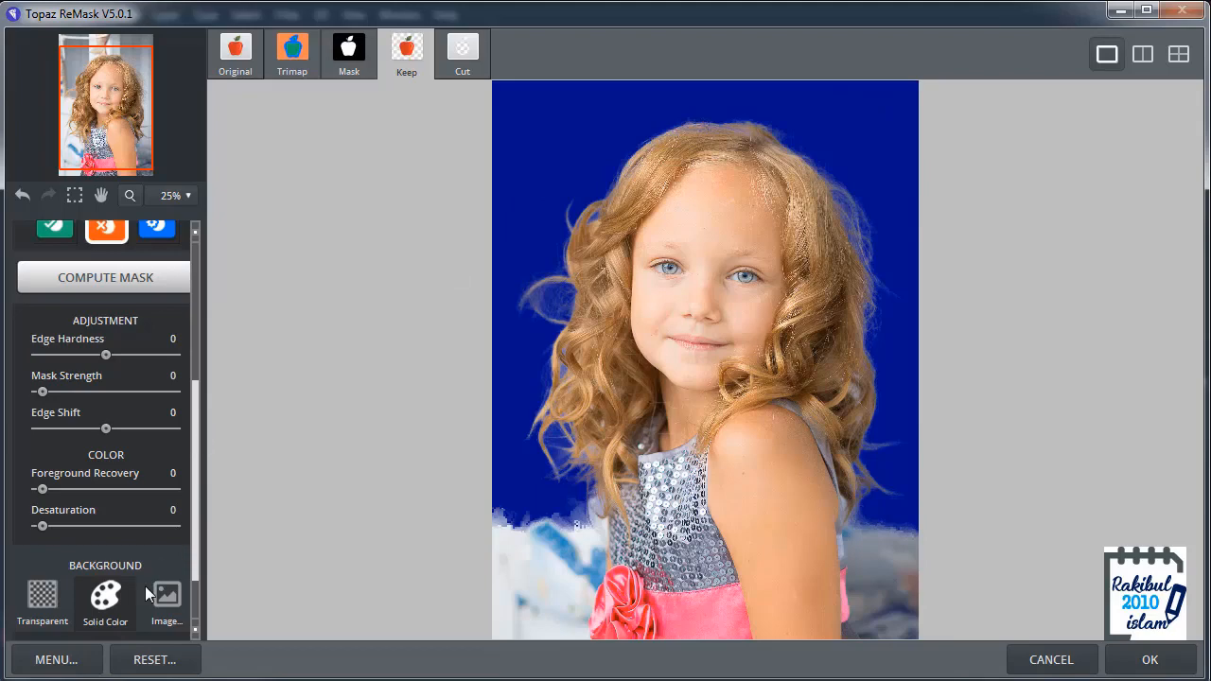
{"action": "left_click_drag", "start_coordinate": [193, 564], "coordinate": [193, 603]}
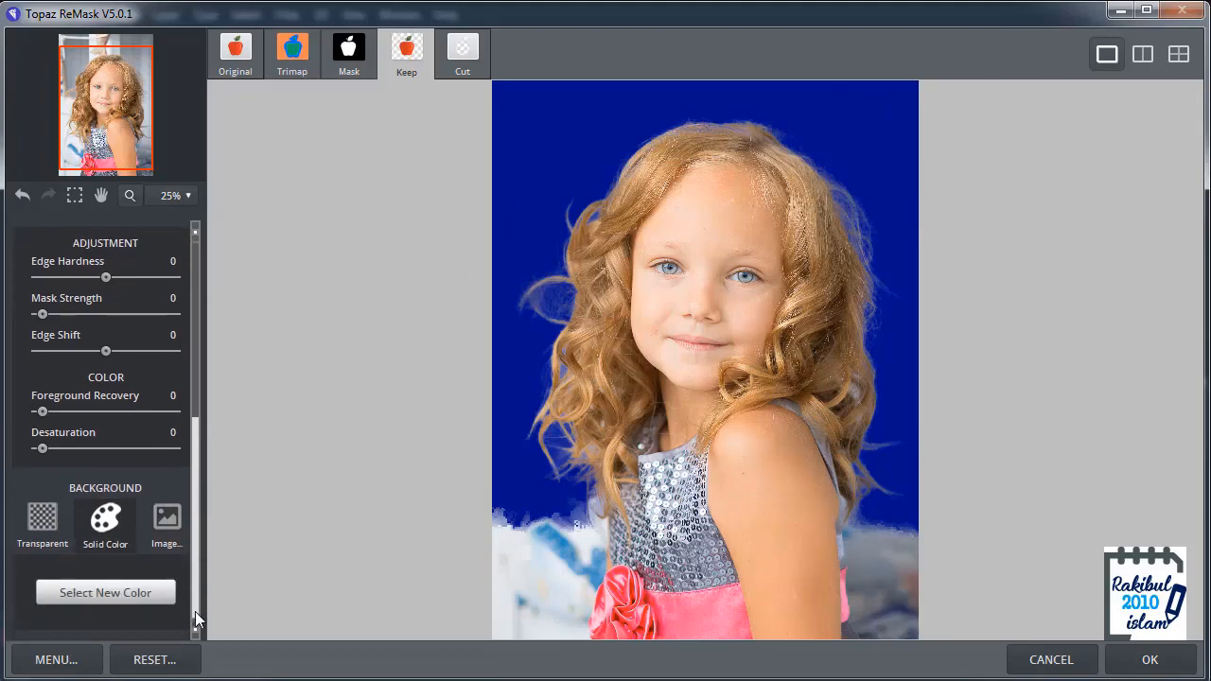
{"action": "left_click", "coordinate": [132, 595]}
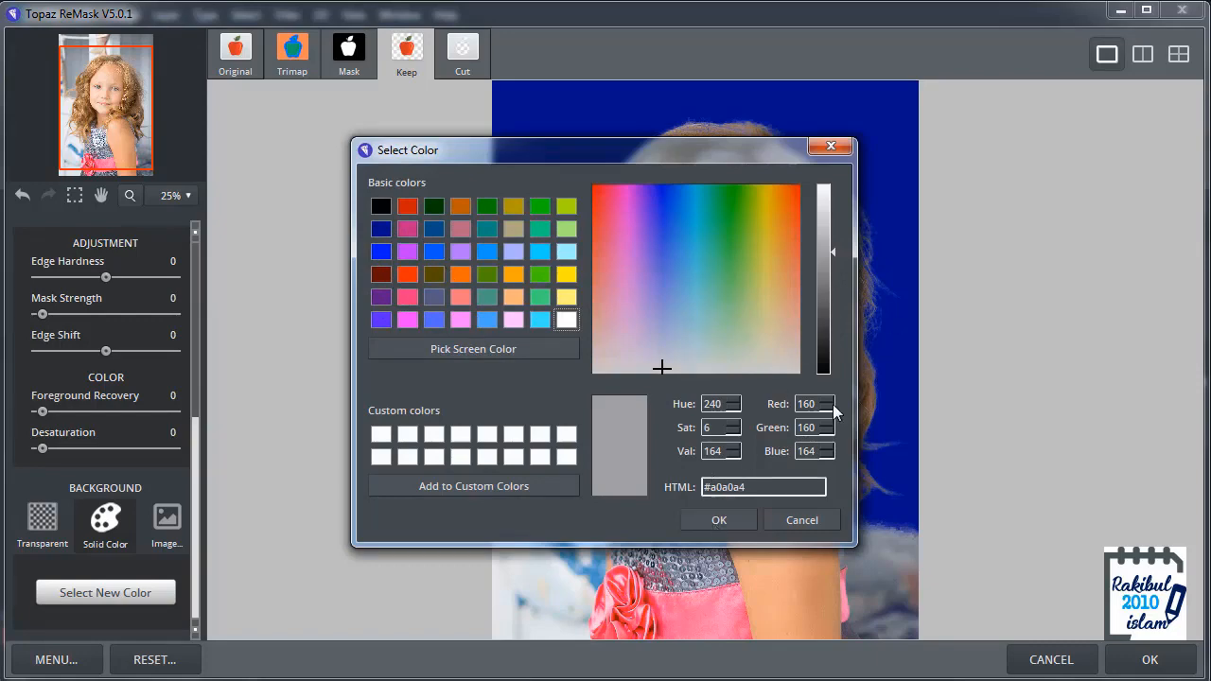
{"action": "left_click", "coordinate": [799, 522]}
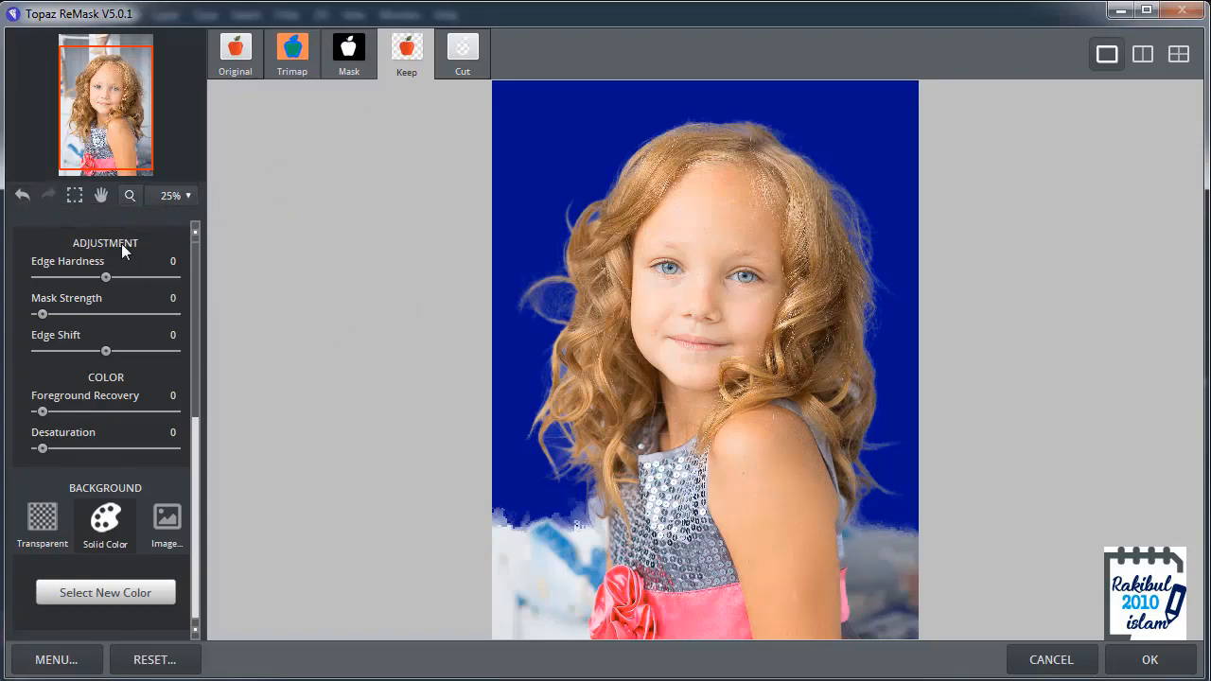
Step: Remove the background remnants beside the lower curls and in the gaps of the left-side hair using the Cut brush at size 30
{"action": "left_click_drag", "start_coordinate": [197, 430], "coordinate": [194, 251]}
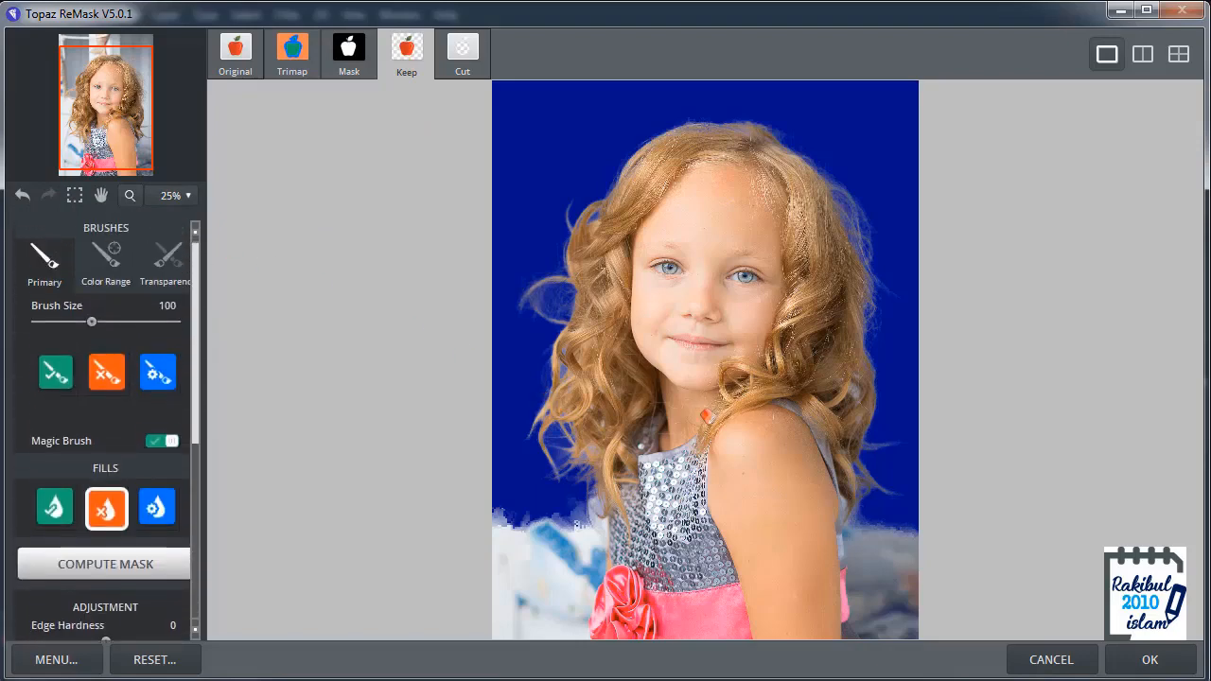
{"action": "scroll", "coordinate": [864, 402], "scroll_direction": "up", "scroll_amount": 4}
{"action": "key", "text": "space"}
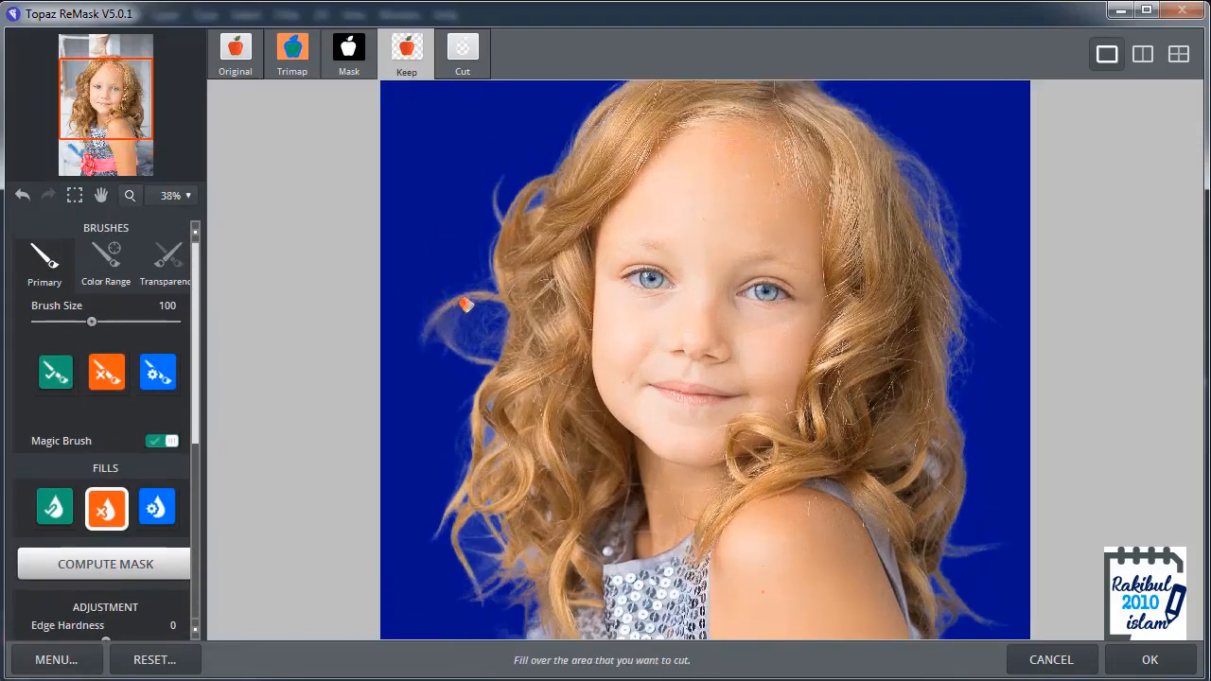
{"action": "key", "text": "space"}
{"action": "left_click_drag", "start_coordinate": [484, 506], "coordinate": [465, 400]}
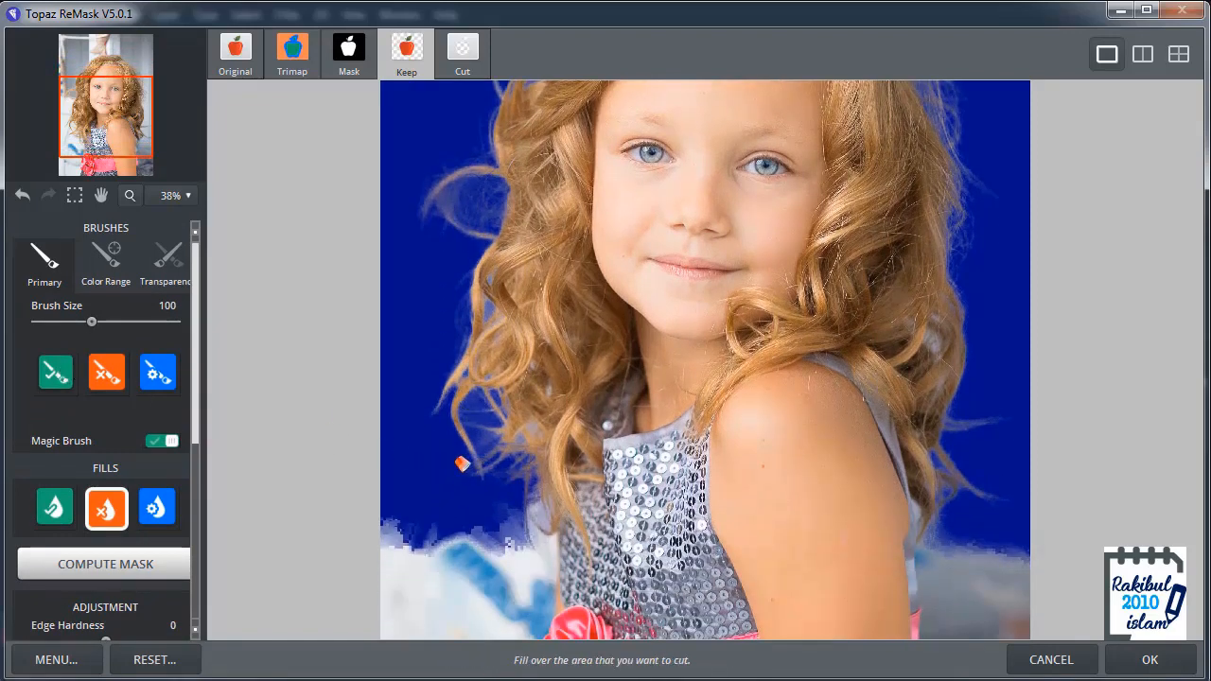
{"action": "left_click", "coordinate": [110, 371]}
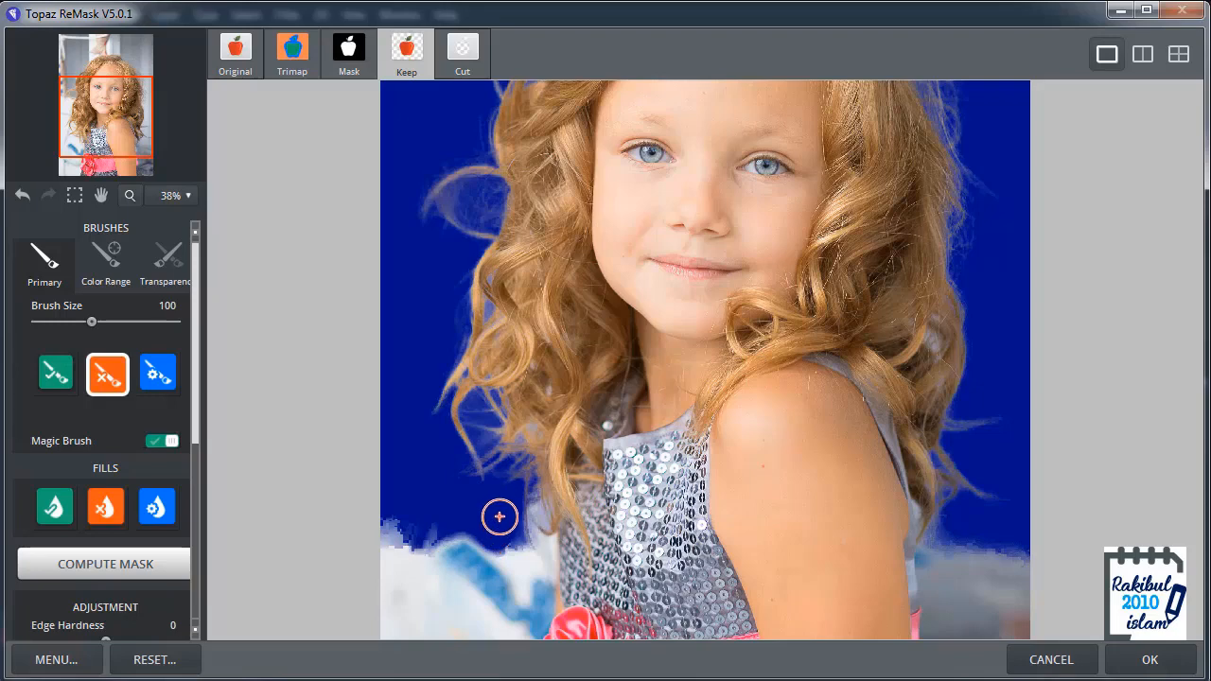
{"action": "key", "text": "bracketleft"}
{"action": "key", "text": "bracketleft"}
{"action": "key", "text": "bracketleft"}
{"action": "key", "text": "bracketleft"}
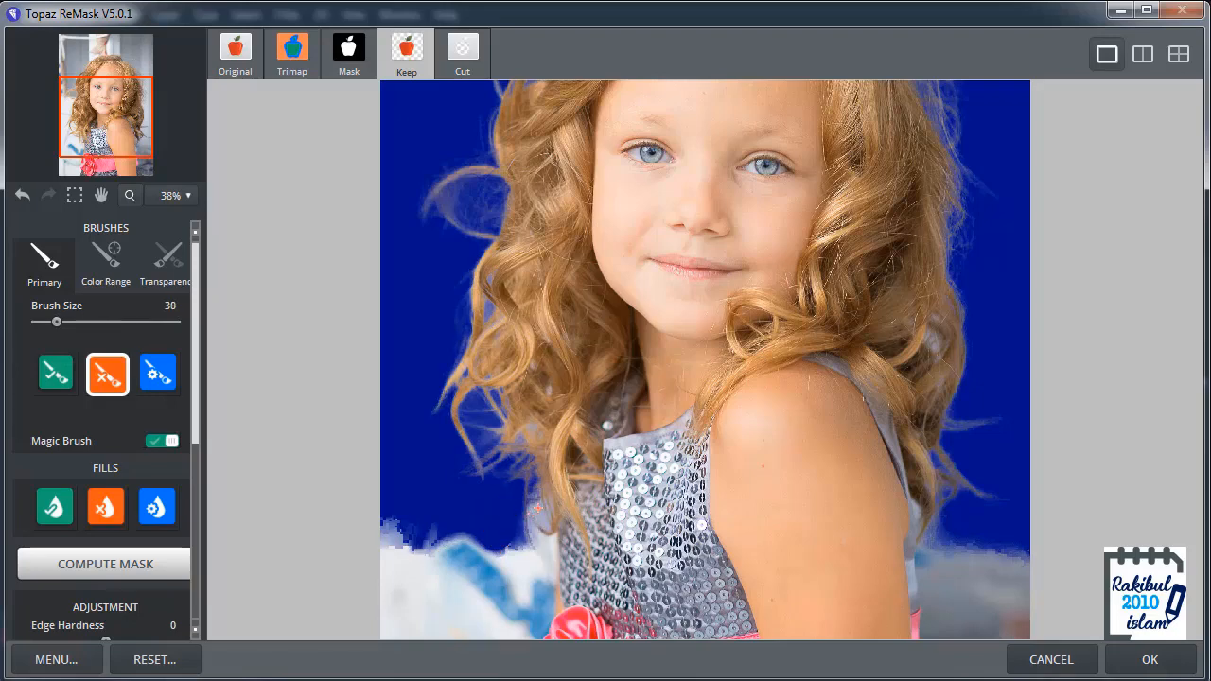
{"action": "left_click_drag", "start_coordinate": [535, 522], "coordinate": [544, 553]}
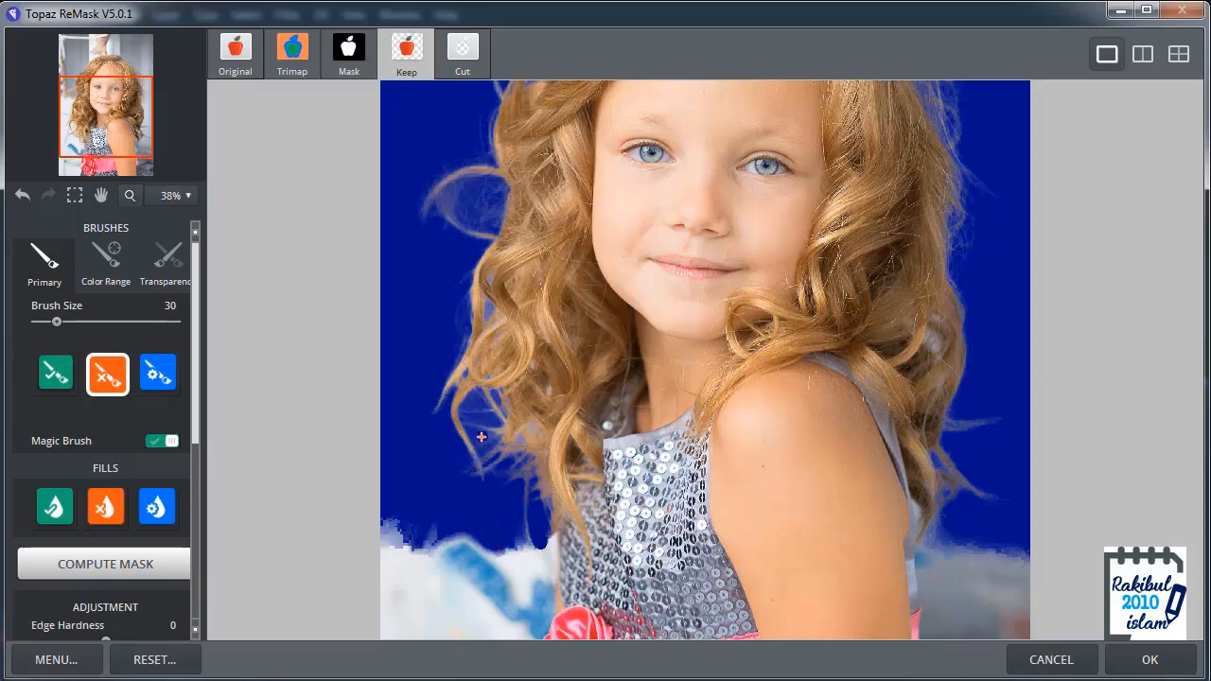
{"action": "left_click_drag", "start_coordinate": [482, 437], "coordinate": [482, 457]}
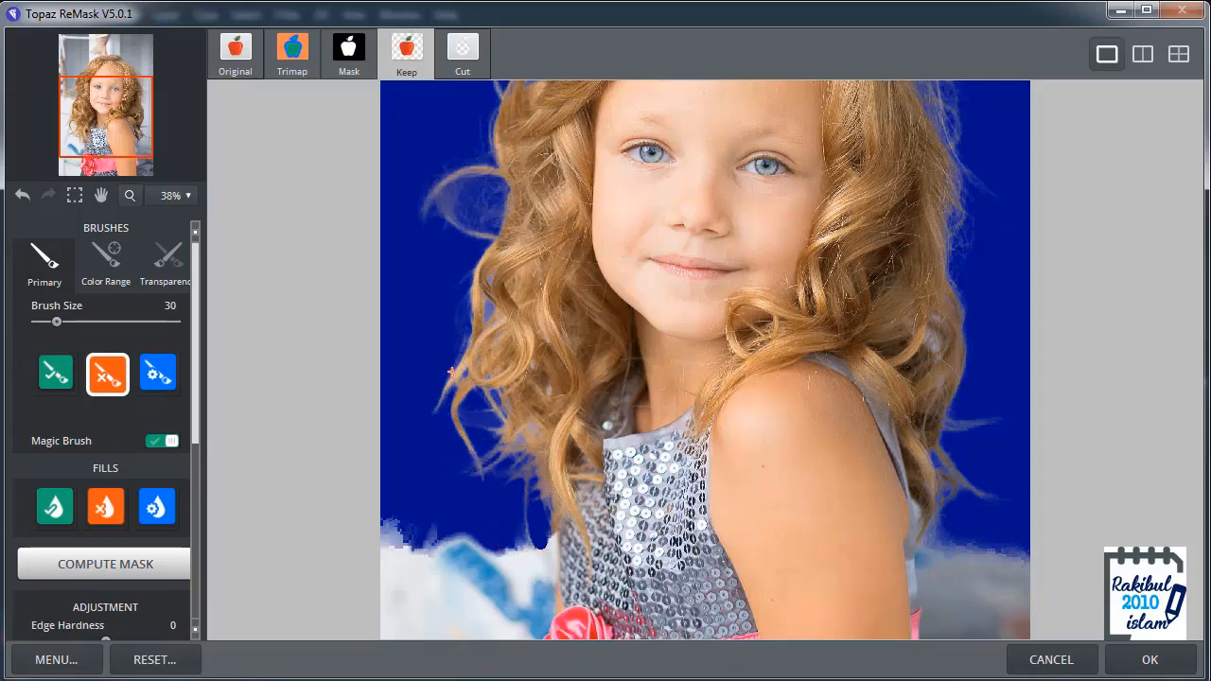
{"action": "left_click", "coordinate": [489, 310]}
{"action": "key", "text": "space"}
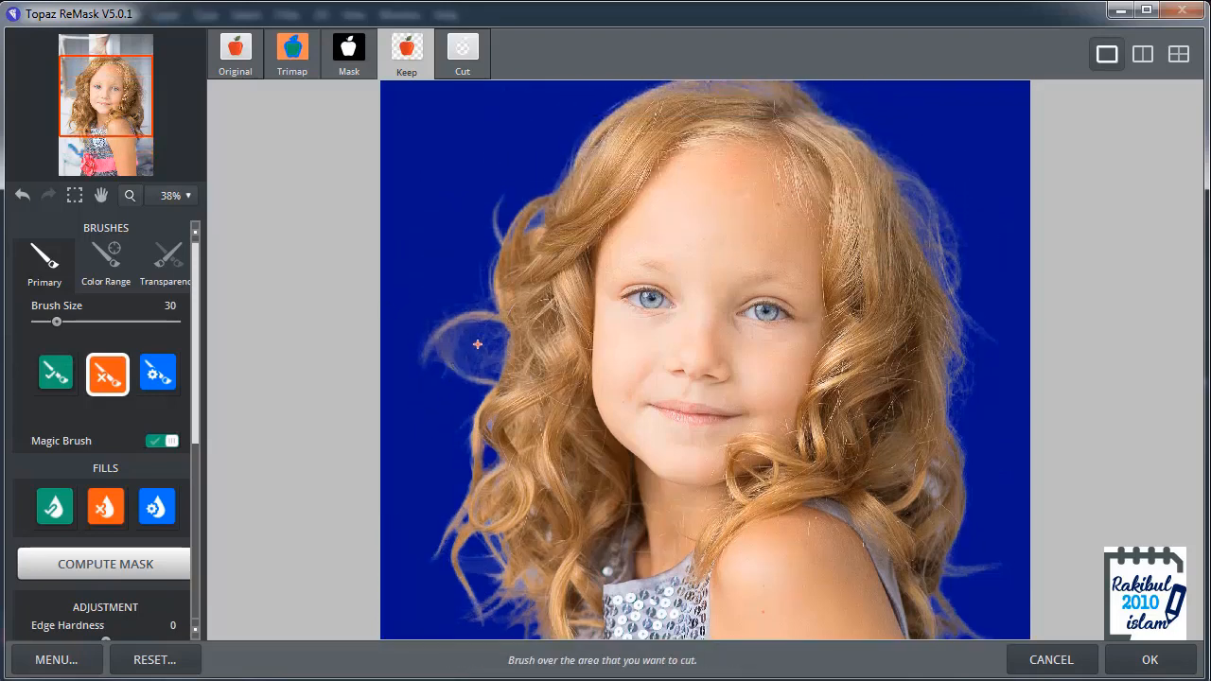
{"action": "mouse_move", "coordinate": [478, 344]}
{"action": "left_mouse_down"}
{"action": "mouse_move", "coordinate": [484, 335]}
{"action": "mouse_move", "coordinate": [472, 360]}
{"action": "left_mouse_up"}
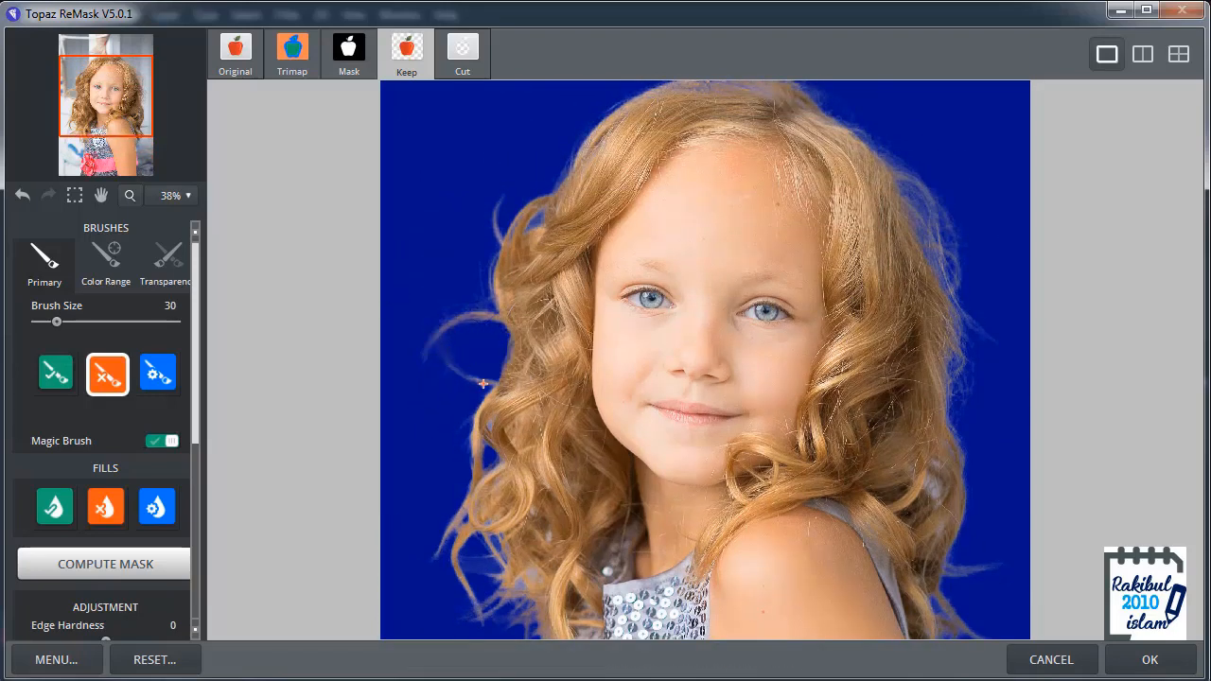
{"action": "key", "text": "space"}
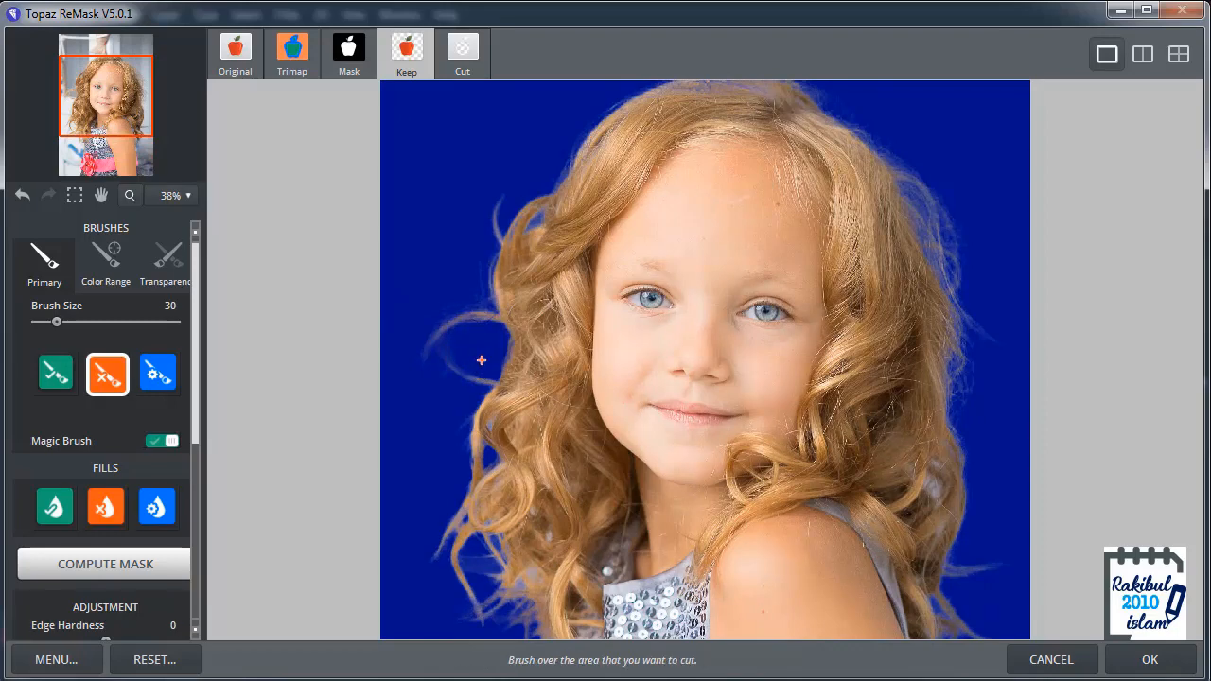
{"action": "left_click", "coordinate": [21, 196]}
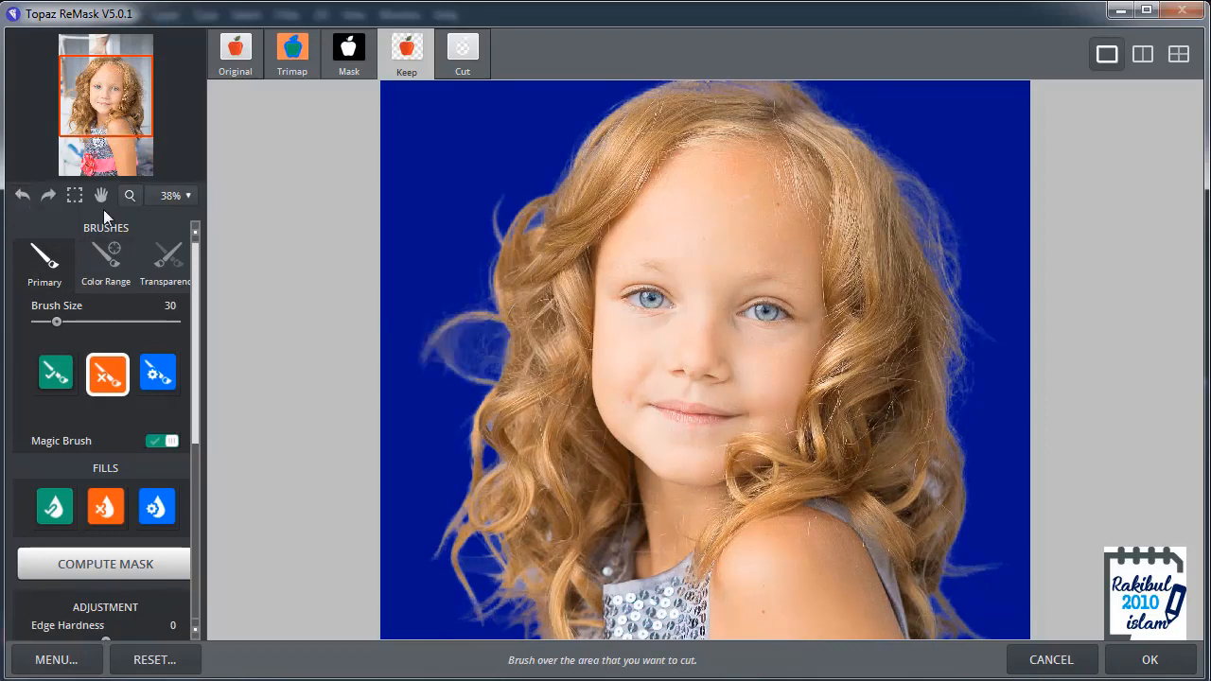
Step: Dab away the background haze inside the curl loop protruding from the left side of the hair with the Cut brush
{"action": "left_click", "coordinate": [477, 354]}
{"action": "left_click", "coordinate": [493, 337]}
{"action": "left_click", "coordinate": [488, 368]}
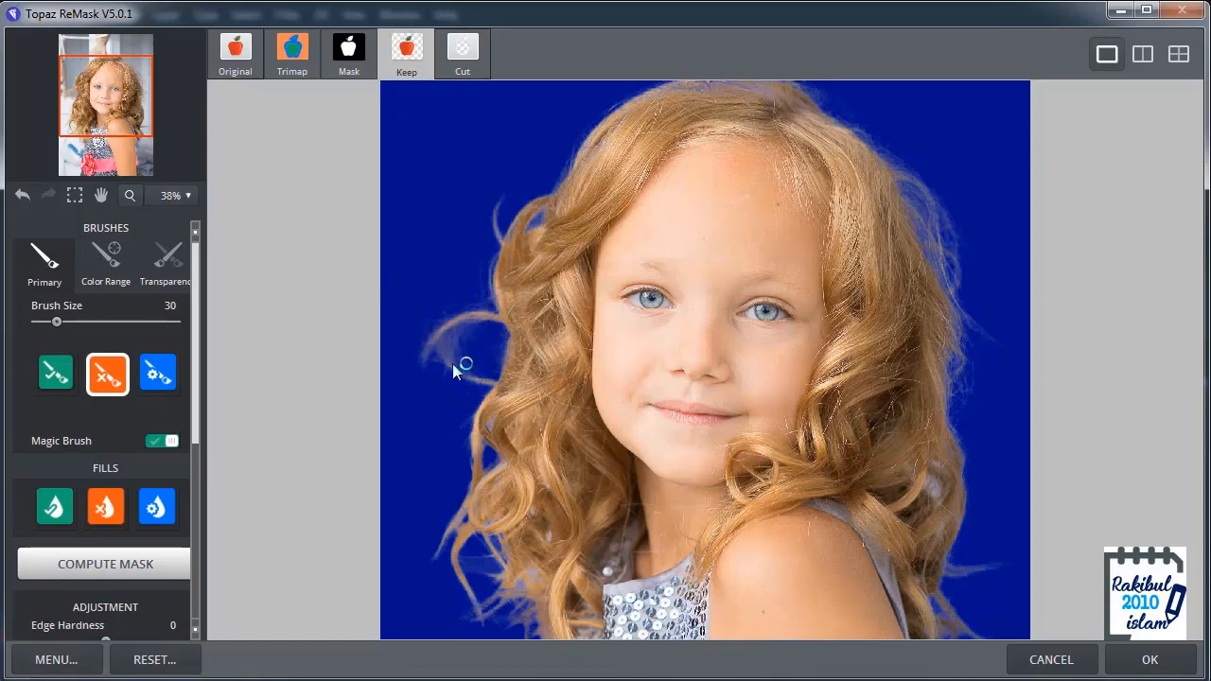
Step: Cut the background out of the gap in the right-side curls and beside the shoulder with the Cut brush at size 25
{"action": "key", "text": "space"}
{"action": "key", "text": "bracketleft"}
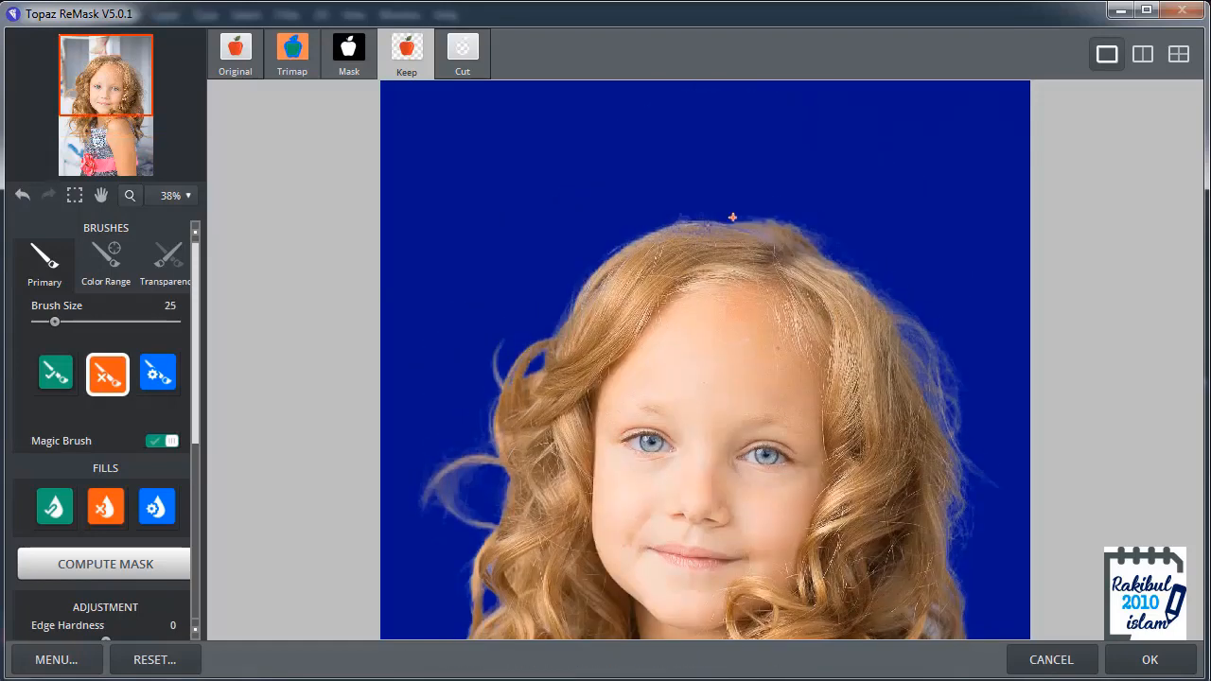
{"action": "key", "text": "space"}
{"action": "left_click_drag", "start_coordinate": [794, 371], "coordinate": [795, 281]}
{"action": "key", "text": "space"}
{"action": "left_click_drag", "start_coordinate": [992, 400], "coordinate": [989, 324]}
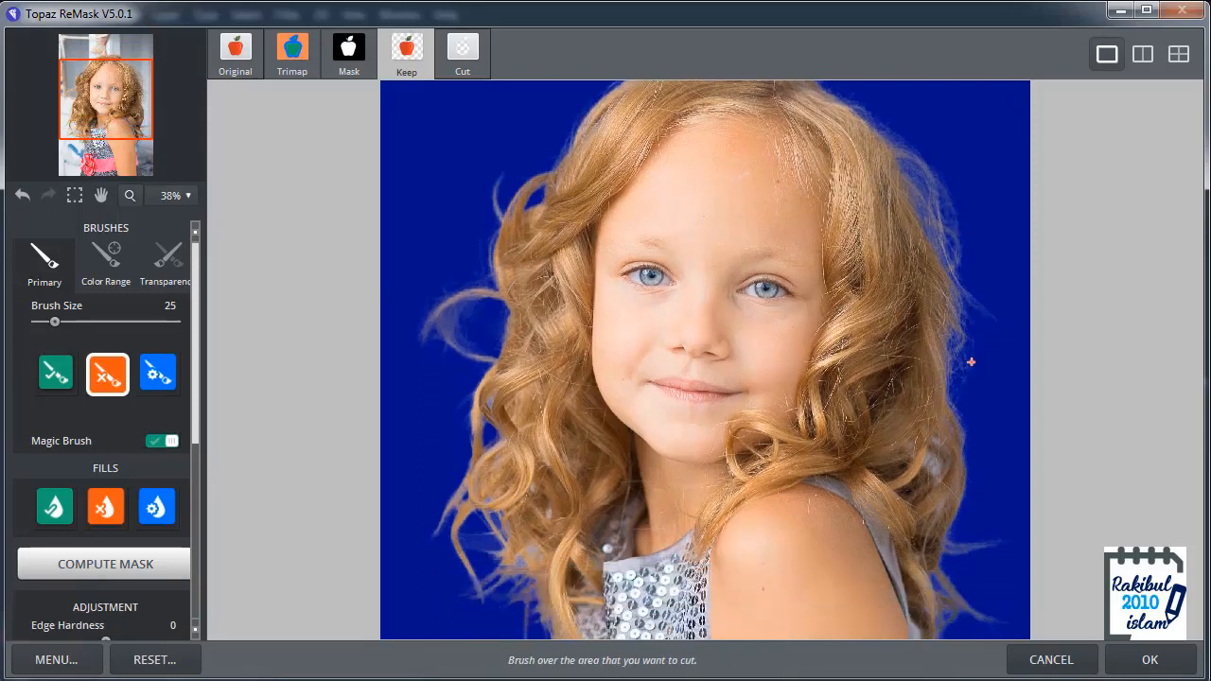
{"action": "key", "text": "space"}
{"action": "left_click_drag", "start_coordinate": [986, 487], "coordinate": [981, 386]}
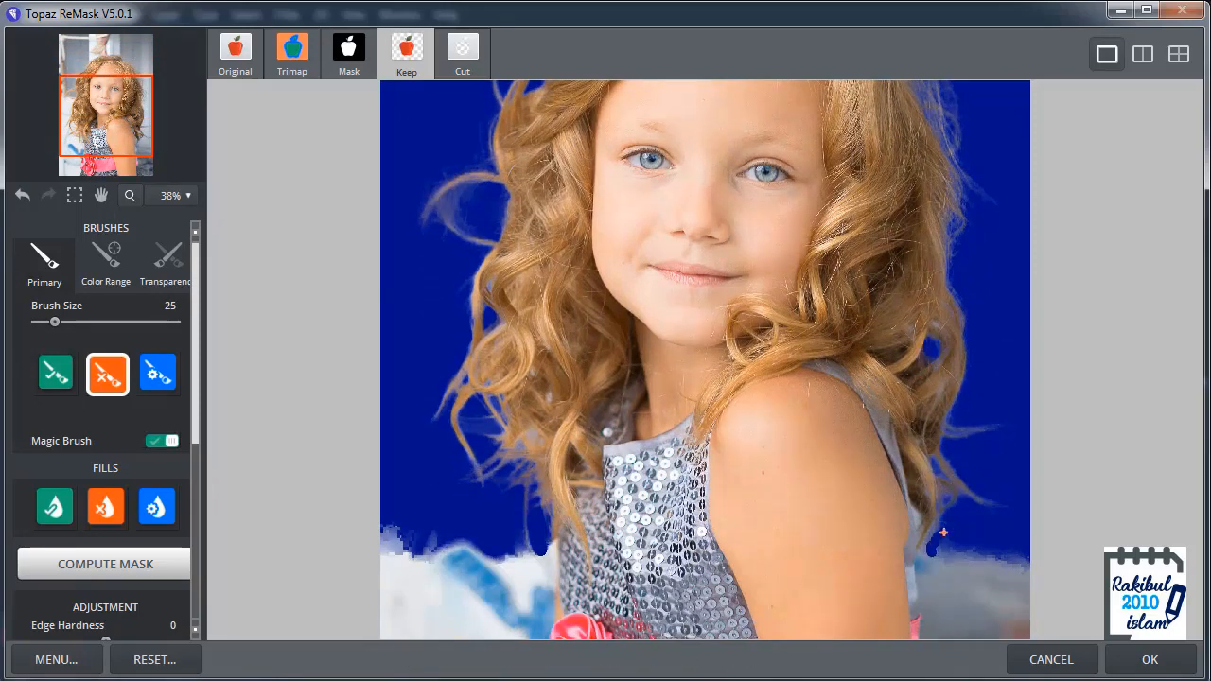
Step: Cut out the small background gap inside the lower left curls
{"action": "key", "text": "space"}
{"action": "left_click_drag", "start_coordinate": [984, 361], "coordinate": [959, 438]}
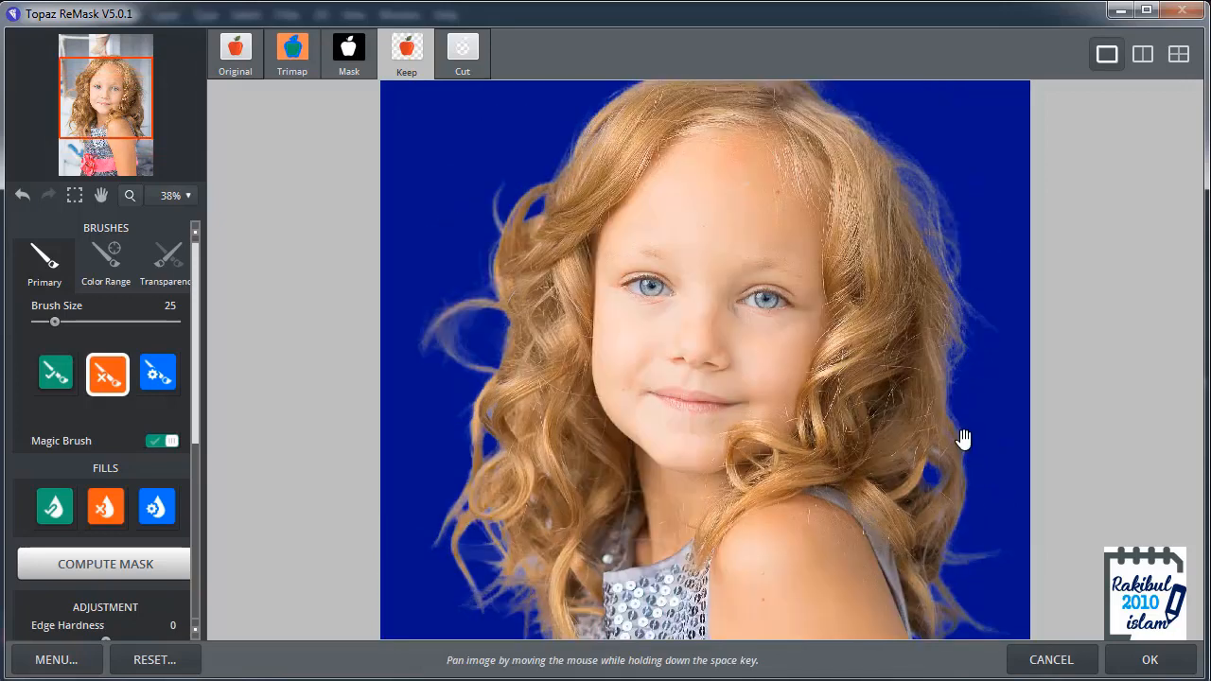
{"action": "left_click", "coordinate": [529, 565]}
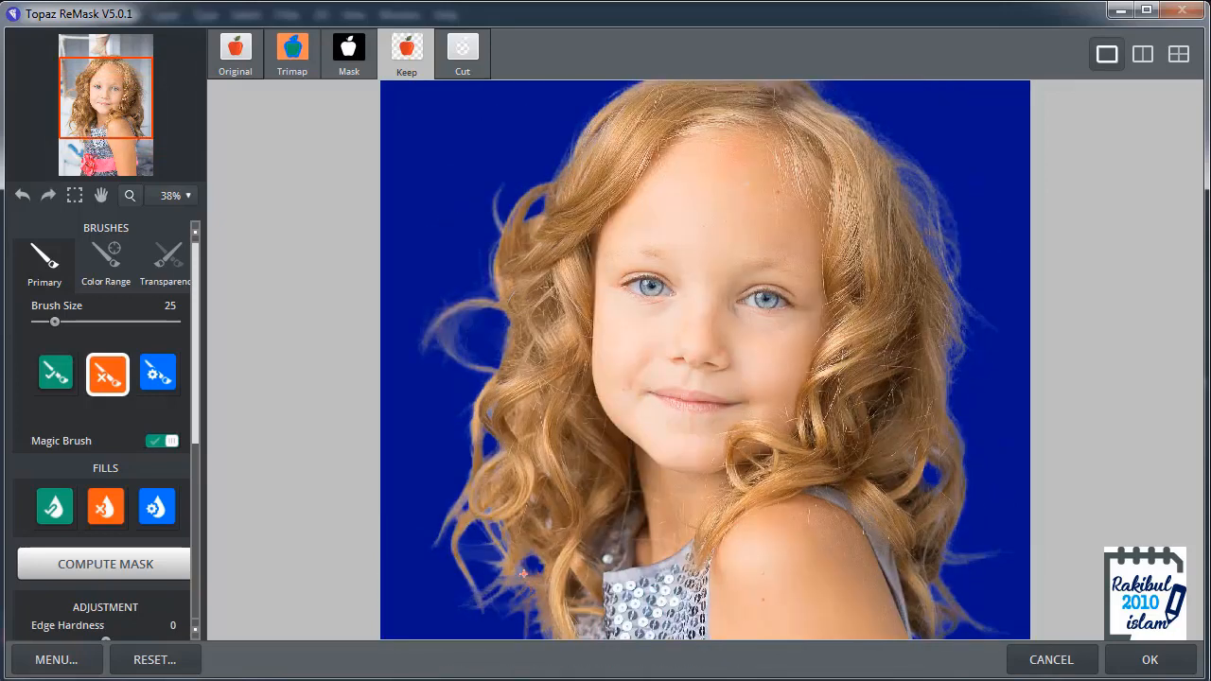
{"action": "left_click", "coordinate": [523, 573]}
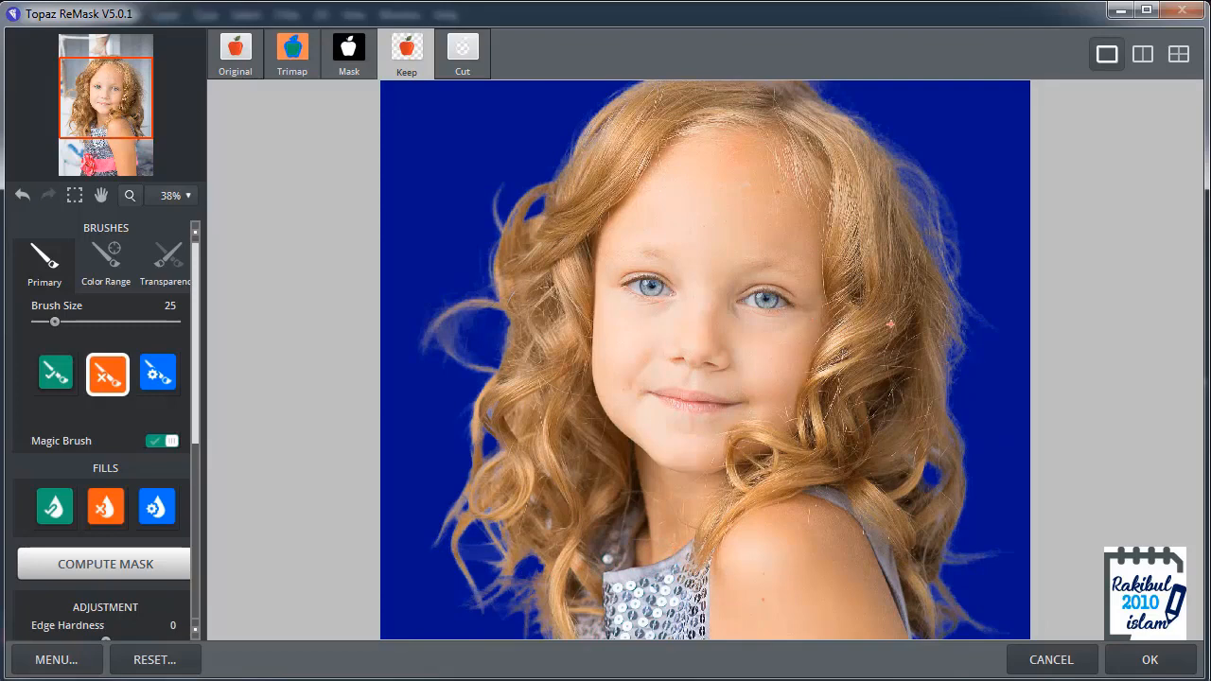
Step: Set Foreground Recovery to 82
{"action": "scroll", "coordinate": [890, 325], "scroll_direction": "down", "scroll_amount": 1}
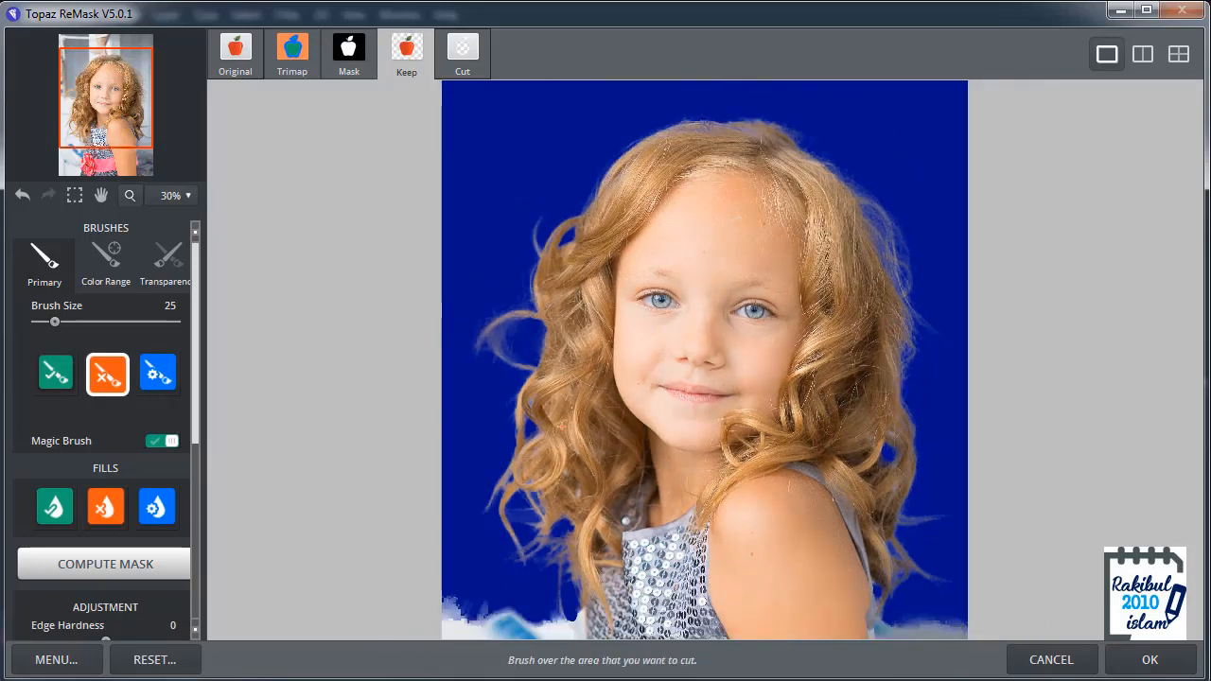
{"action": "left_click_drag", "start_coordinate": [195, 402], "coordinate": [198, 520]}
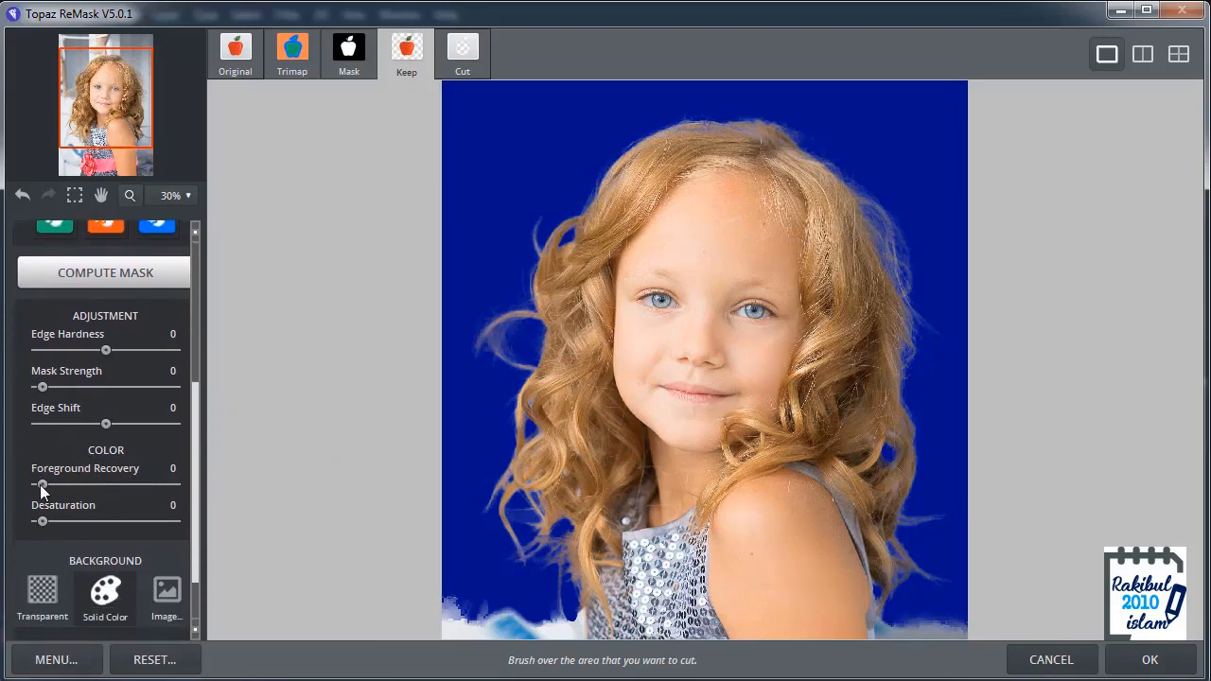
{"action": "left_click_drag", "start_coordinate": [40, 483], "coordinate": [118, 482]}
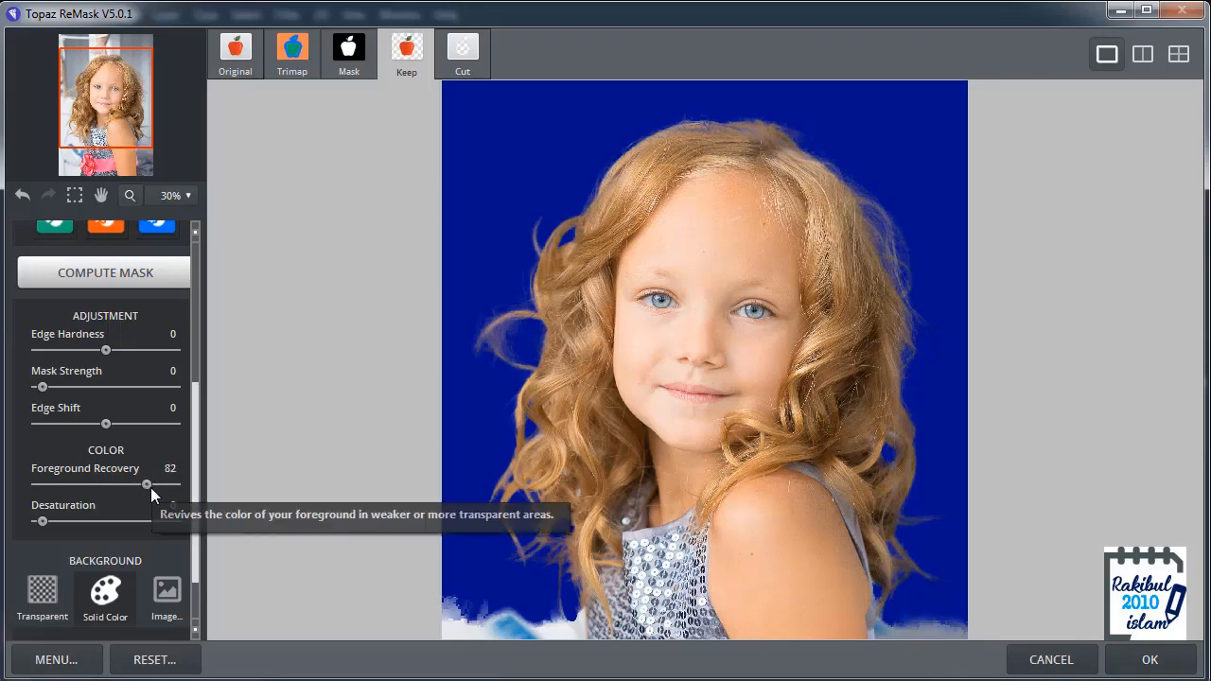
Step: Restore the semi-transparent hair on the crown of the head with the Keep brush at size 25
{"action": "scroll", "coordinate": [897, 259], "scroll_direction": "up", "scroll_amount": 2}
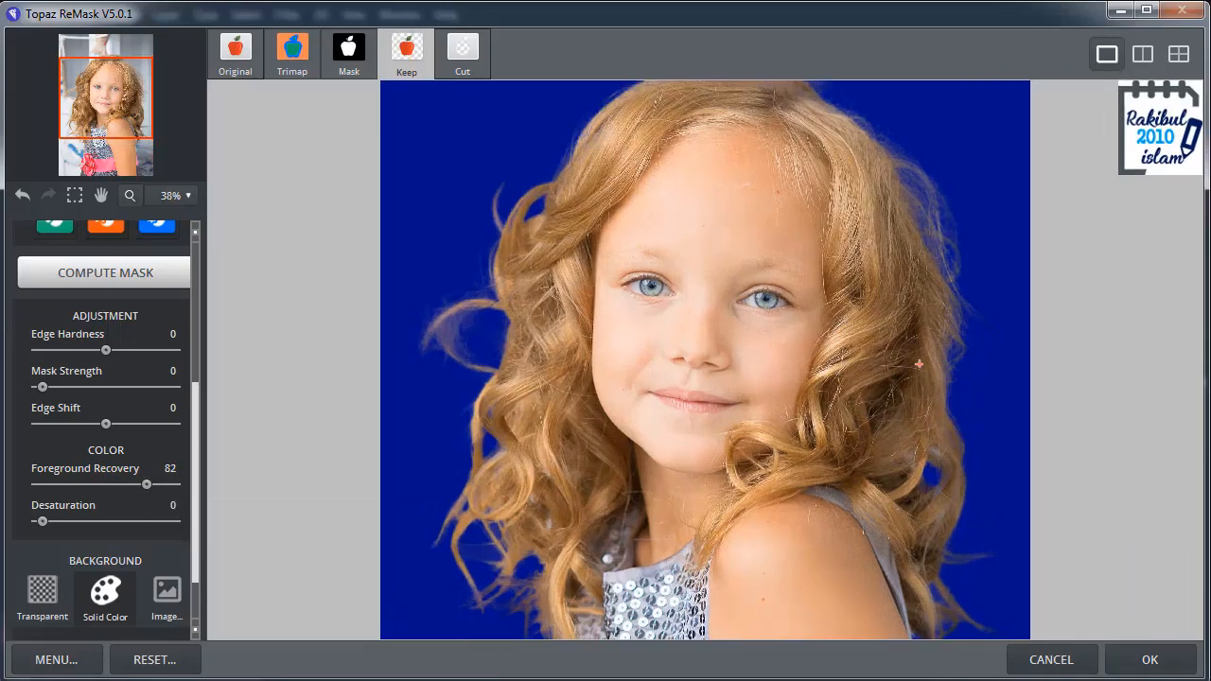
{"action": "mouse_move", "coordinate": [897, 259]}
{"action": "left_mouse_down"}
{"action": "mouse_move", "coordinate": [773, 438]}
{"action": "mouse_move", "coordinate": [782, 378]}
{"action": "left_mouse_up"}
{"action": "scroll", "coordinate": [787, 187], "scroll_direction": "up", "scroll_amount": 2}
{"action": "left_click_drag", "start_coordinate": [751, 189], "coordinate": [770, 267]}
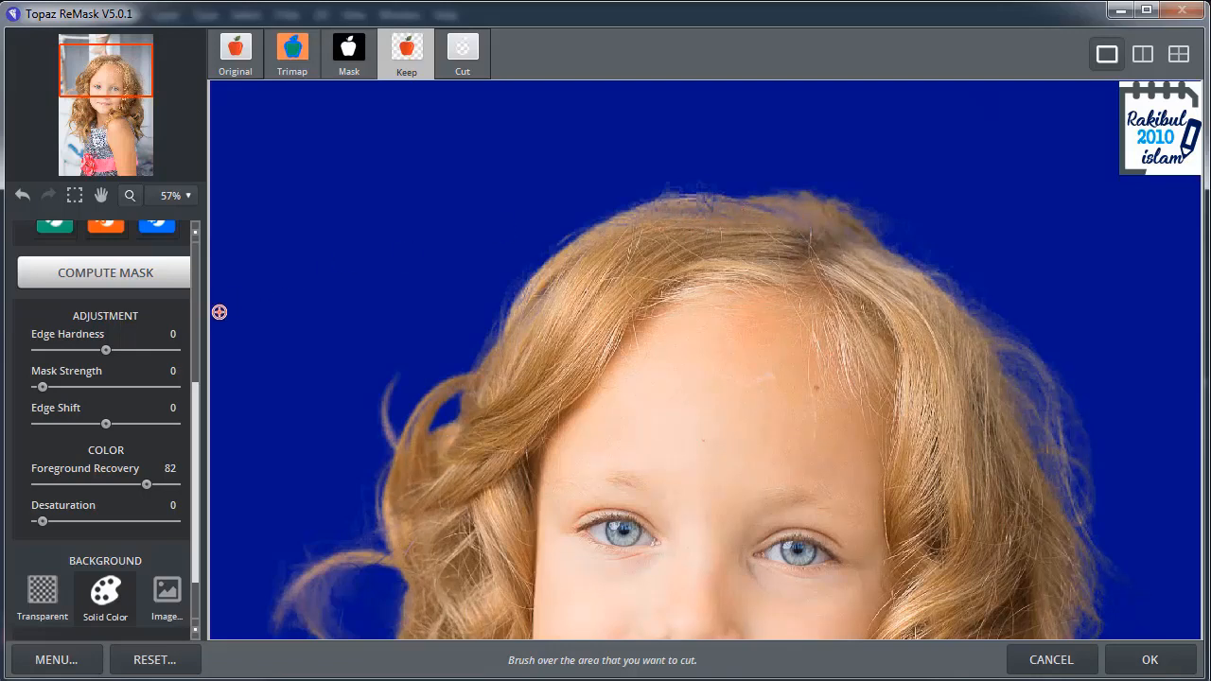
{"action": "left_click_drag", "start_coordinate": [196, 395], "coordinate": [196, 268]}
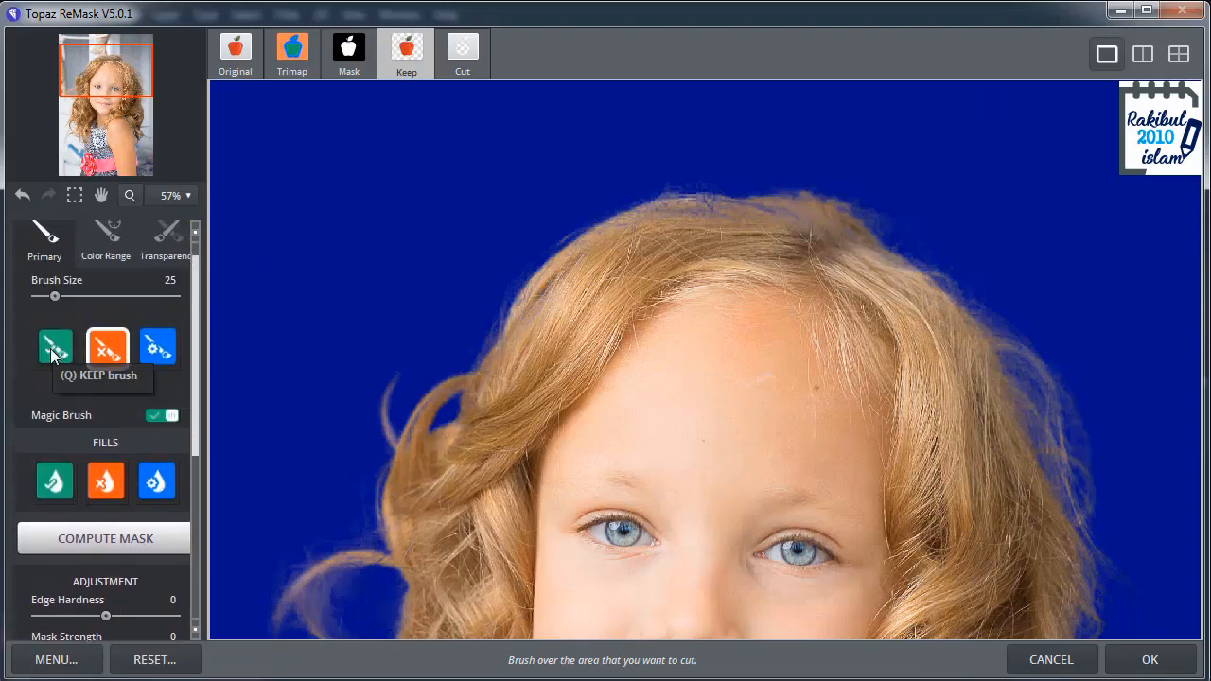
{"action": "left_click", "coordinate": [54, 350]}
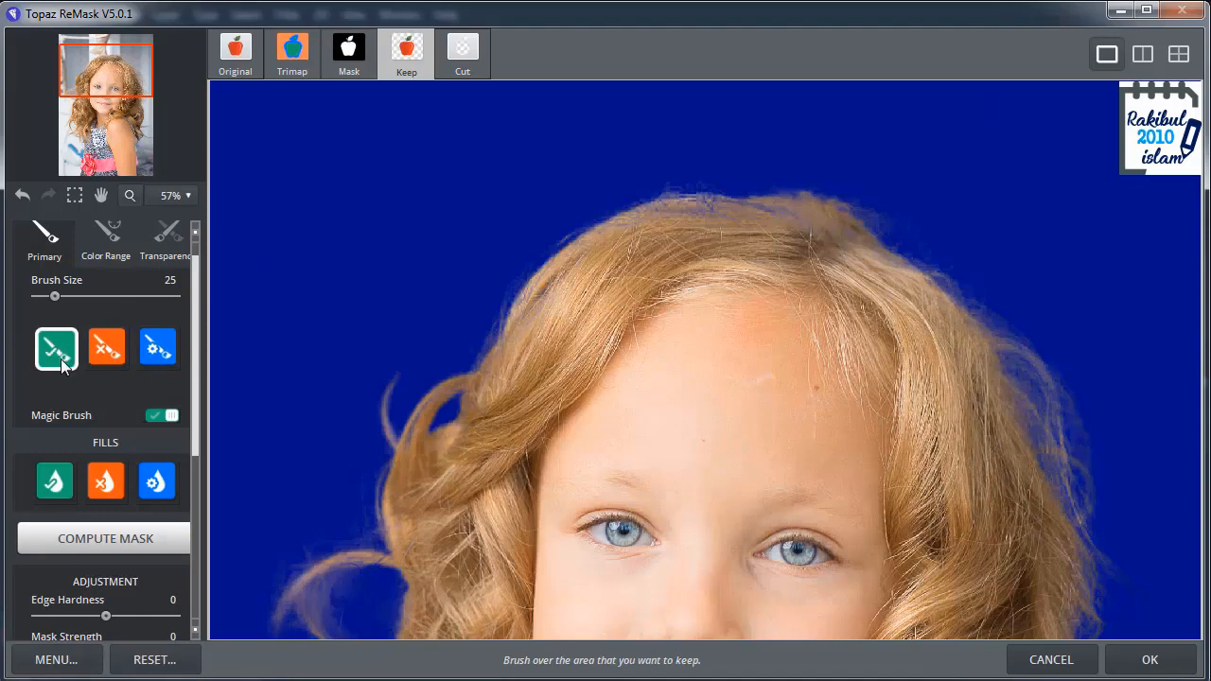
{"action": "mouse_move", "coordinate": [661, 213]}
{"action": "left_mouse_down"}
{"action": "mouse_move", "coordinate": [732, 217]}
{"action": "mouse_move", "coordinate": [774, 246]}
{"action": "left_mouse_up"}
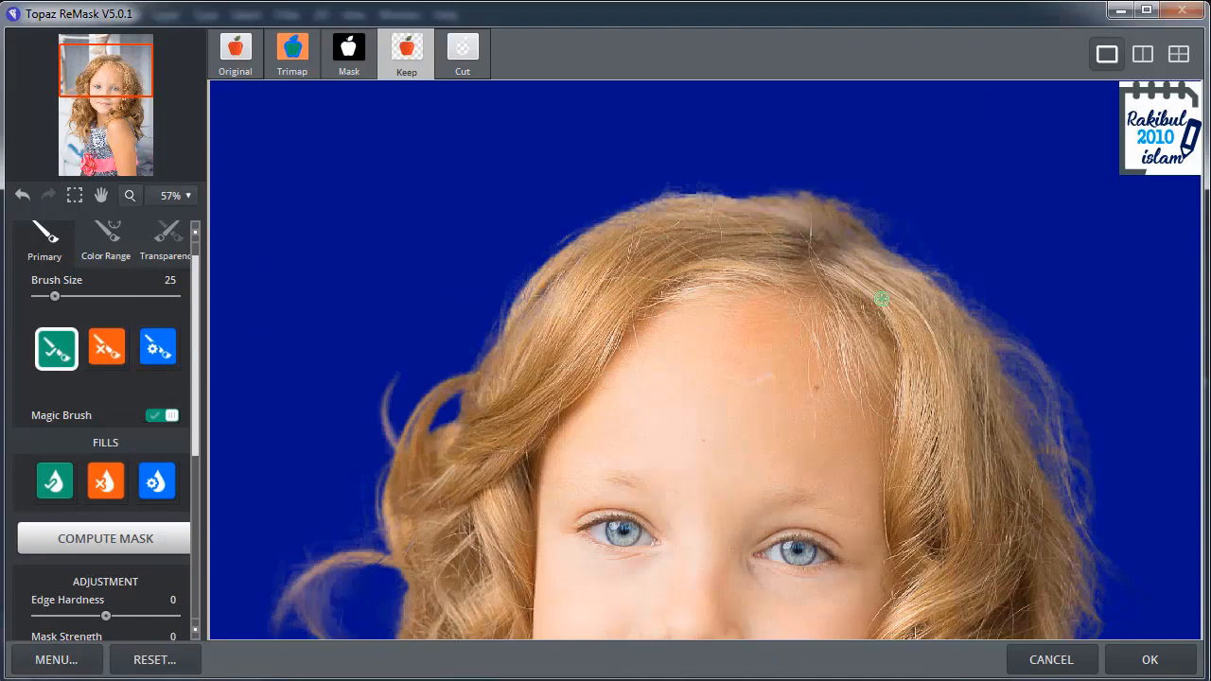
Step: Touch up the lower left hair ends beside the dress with the Keep brush at size 15
{"action": "key", "text": "space"}
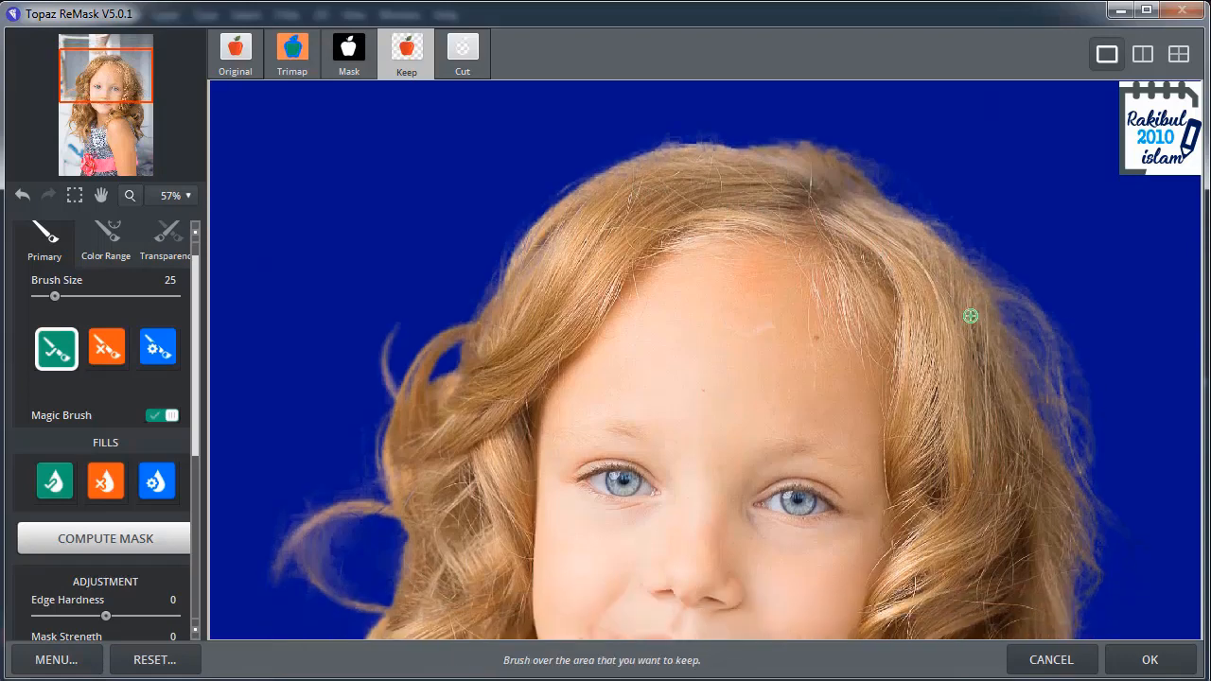
{"action": "key", "text": "space"}
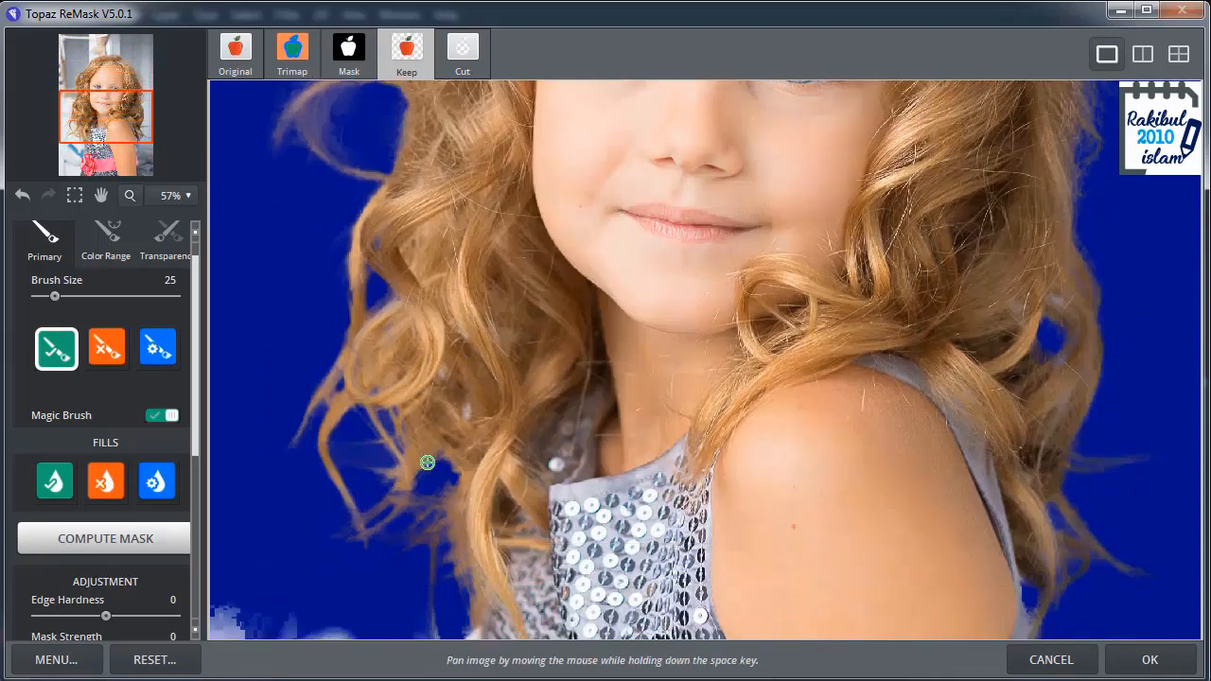
{"action": "left_click", "coordinate": [391, 439]}
{"action": "key", "text": "ctrl+z"}
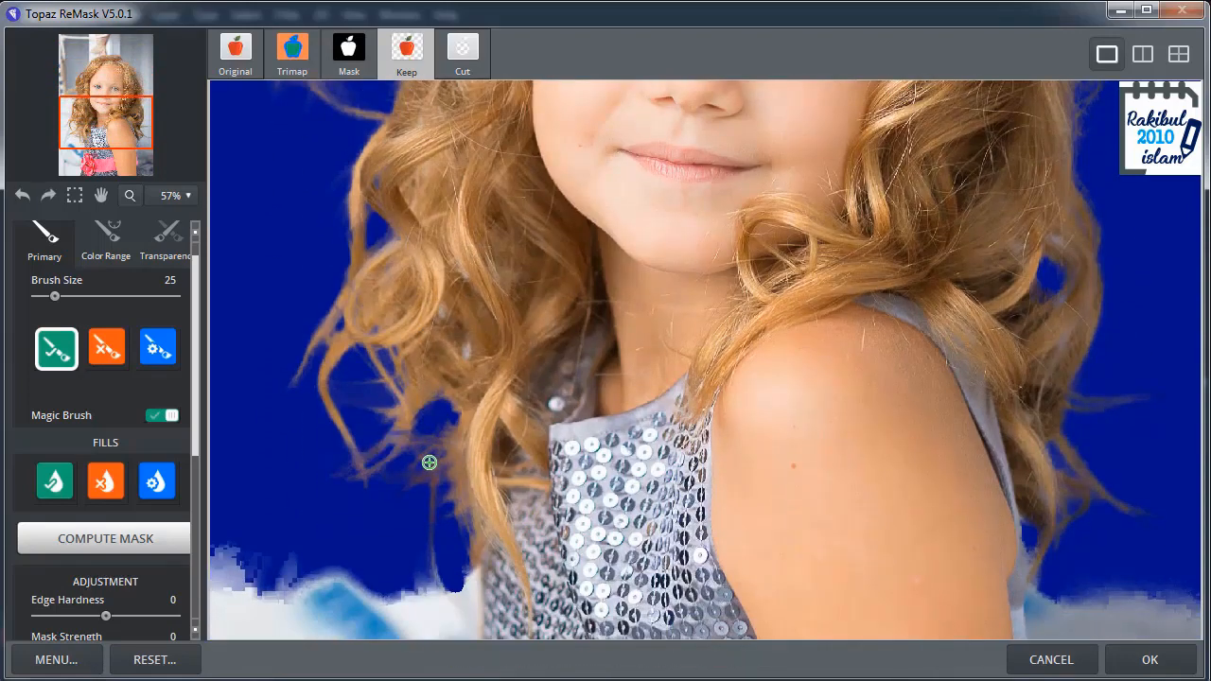
{"action": "key", "text": "bracketleft"}
{"action": "key", "text": "bracketleft"}
{"action": "left_click", "coordinate": [438, 453]}
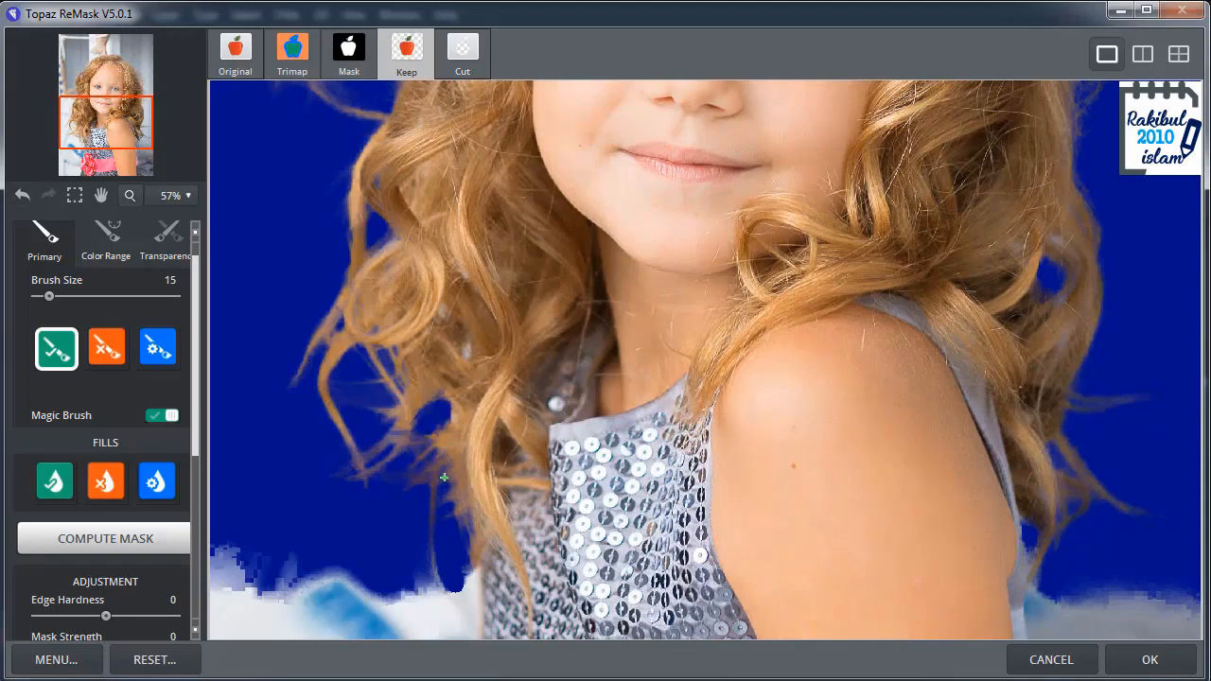
Step: Trim the leftover background between the lower left hair ends and the dress with the Cut brush at size 15
{"action": "key", "text": "space"}
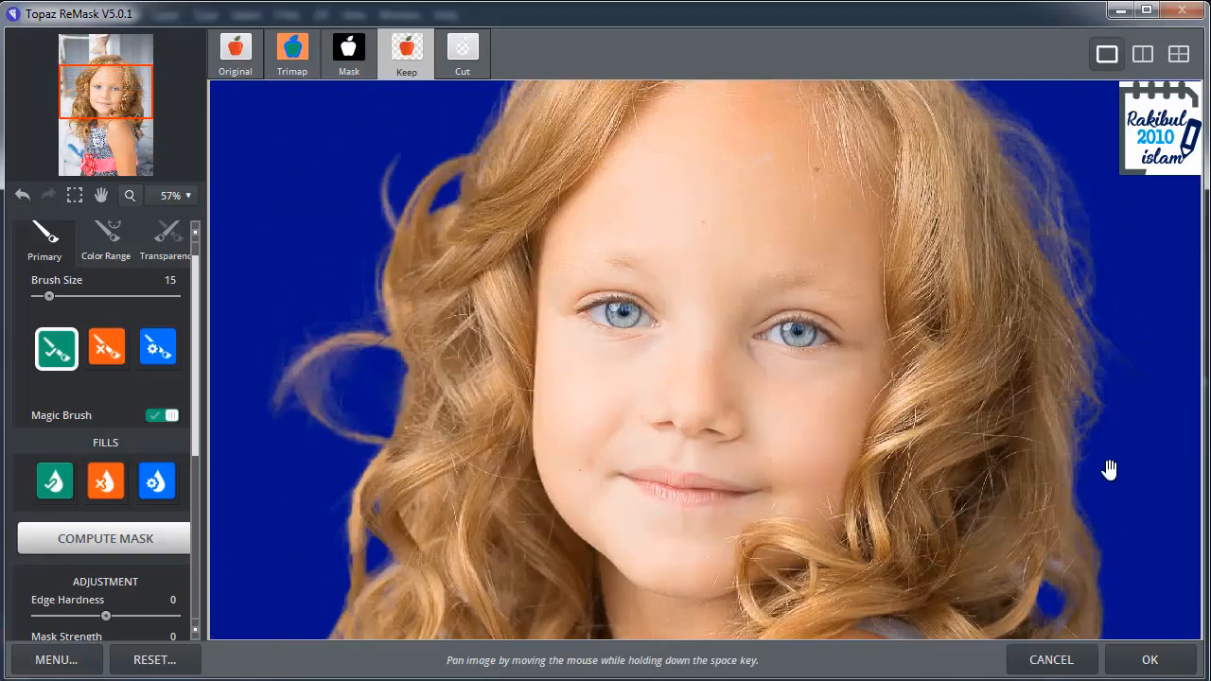
{"action": "scroll", "coordinate": [1113, 492], "scroll_direction": "down", "scroll_amount": 1}
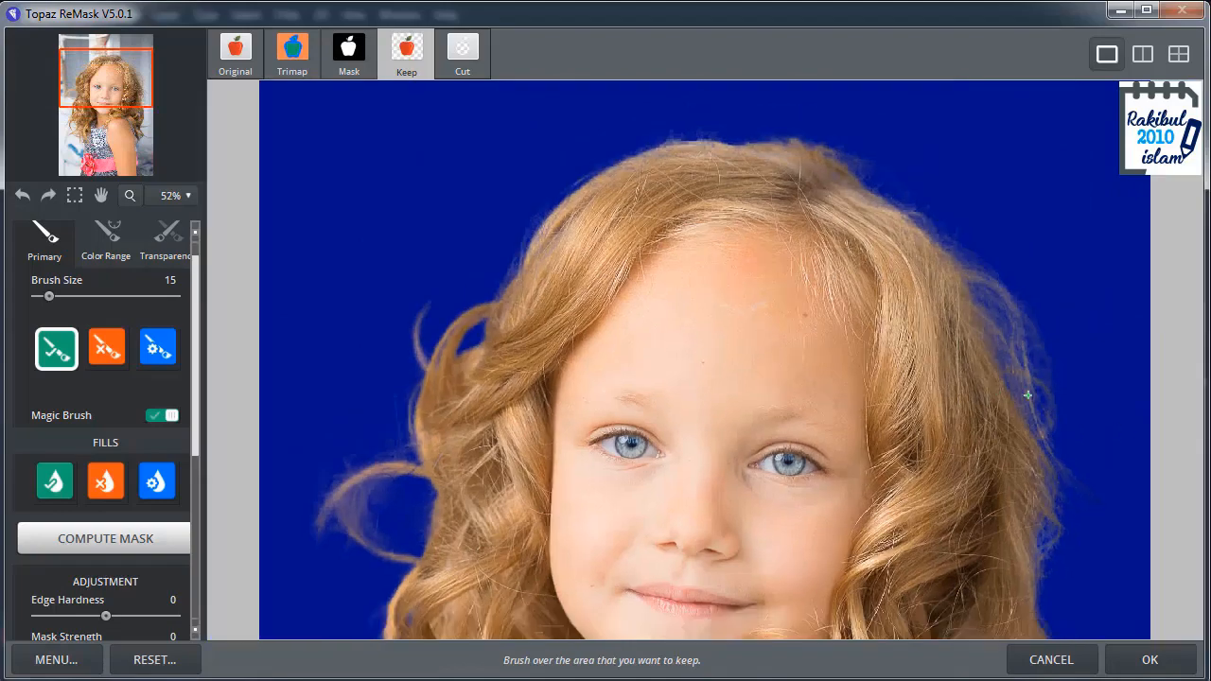
{"action": "scroll", "coordinate": [1027, 394], "scroll_direction": "down", "scroll_amount": 4}
{"action": "key", "text": "space"}
{"action": "scroll", "coordinate": [922, 373], "scroll_direction": "down", "scroll_amount": 1}
{"action": "scroll", "coordinate": [922, 374], "scroll_direction": "up", "scroll_amount": 5}
{"action": "key", "text": "space"}
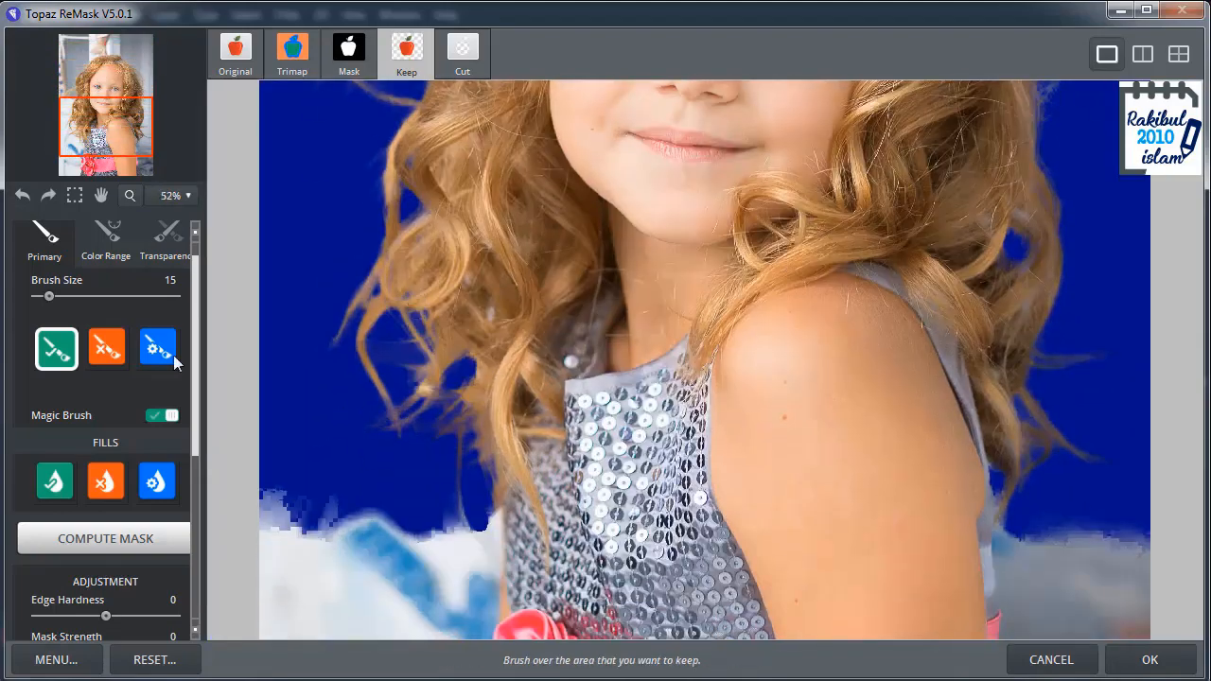
{"action": "left_click", "coordinate": [107, 348]}
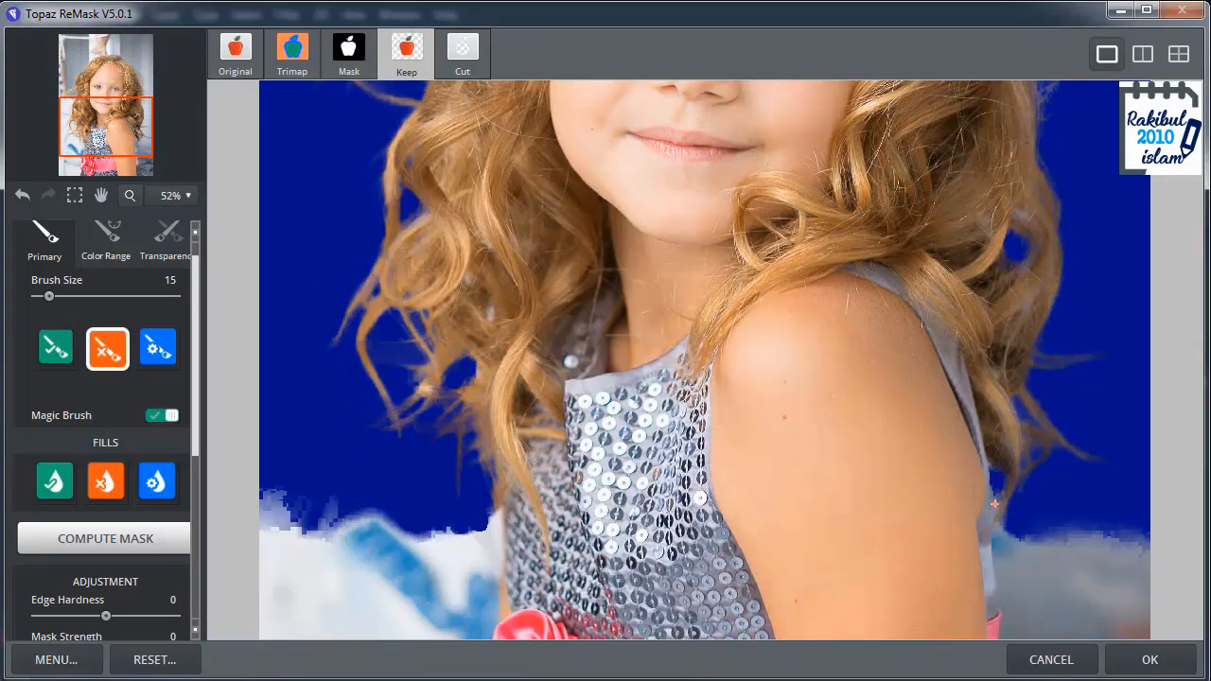
{"action": "scroll", "coordinate": [1067, 514], "scroll_direction": "down", "scroll_amount": 3}
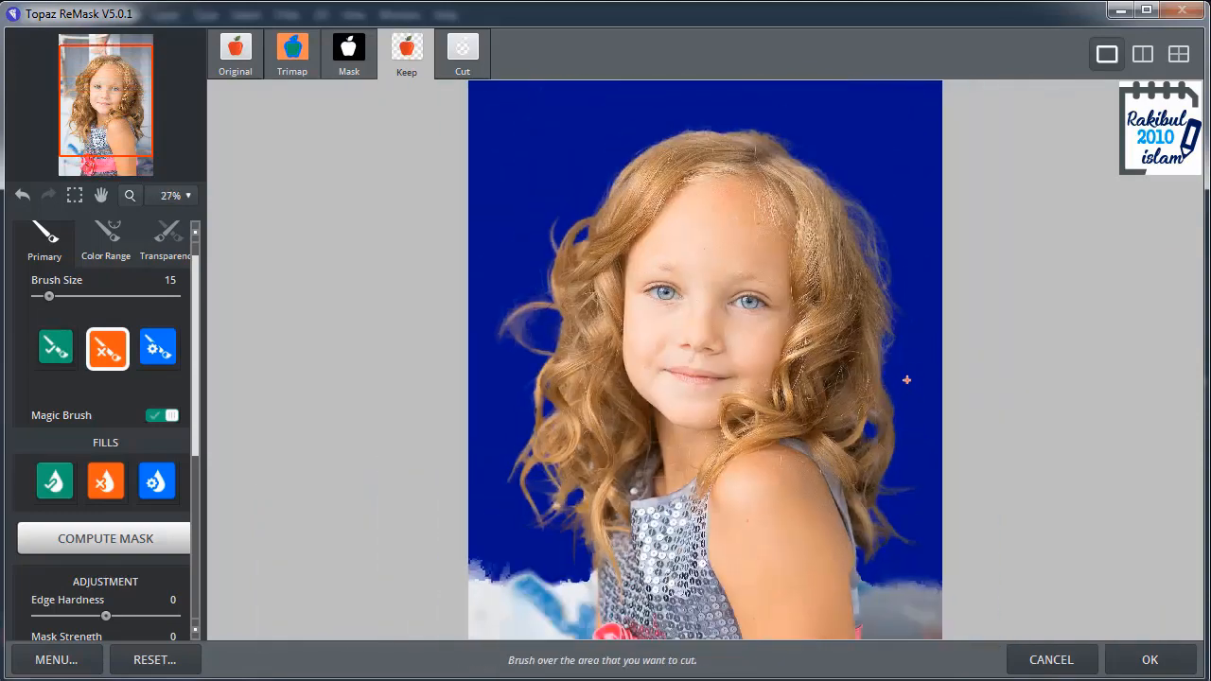
Step: Apply the finished ReMask cutout, returning to Photoshop, and hide the original Background layer
{"action": "scroll", "coordinate": [906, 379], "scroll_direction": "down", "scroll_amount": 1}
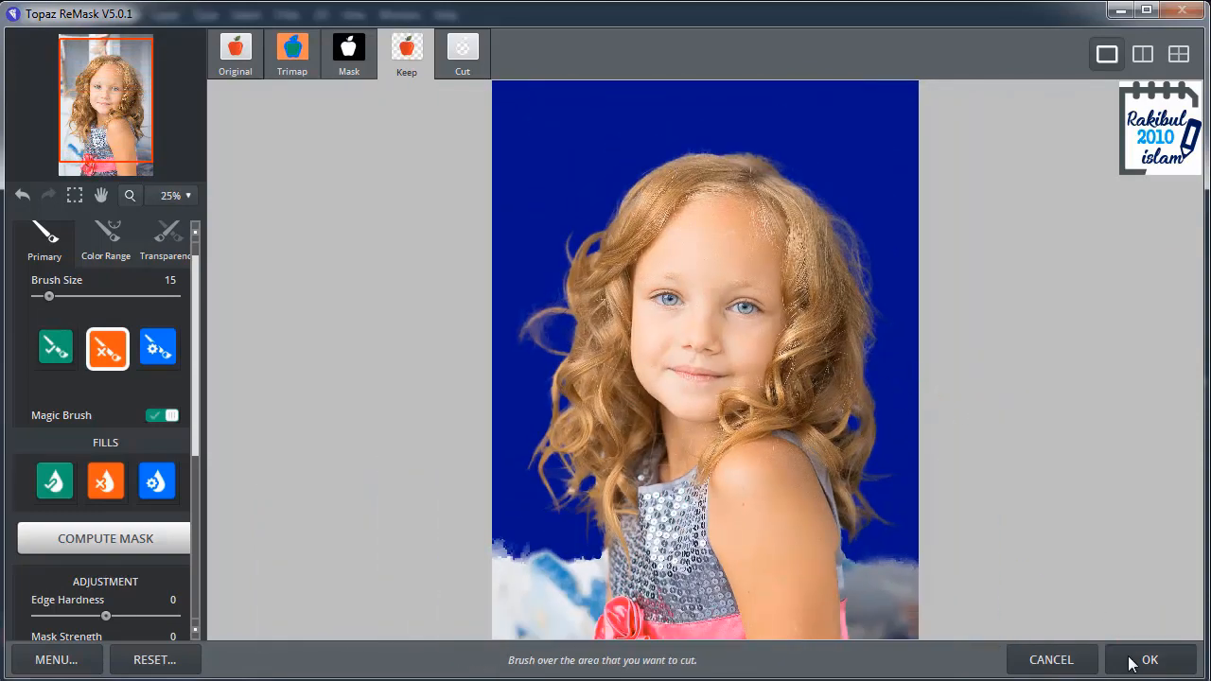
{"action": "left_click", "coordinate": [1134, 662]}
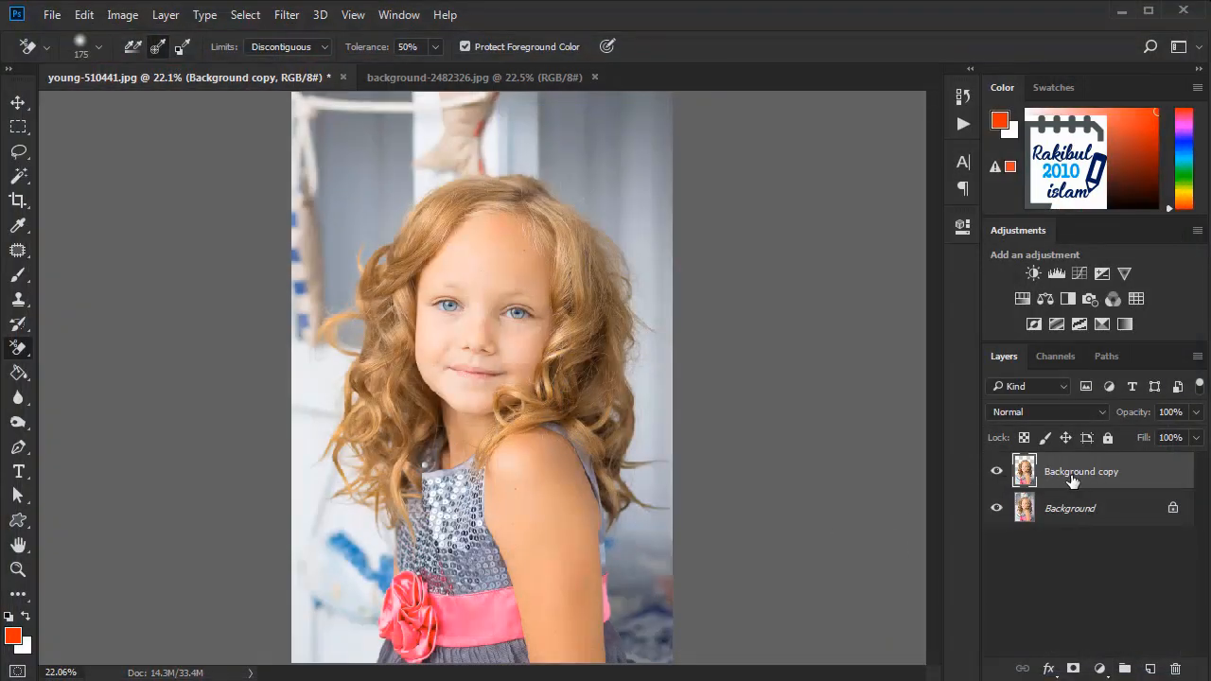
{"action": "left_click", "coordinate": [995, 511]}
{"action": "left_click", "coordinate": [996, 470]}
{"action": "left_click", "coordinate": [996, 470]}
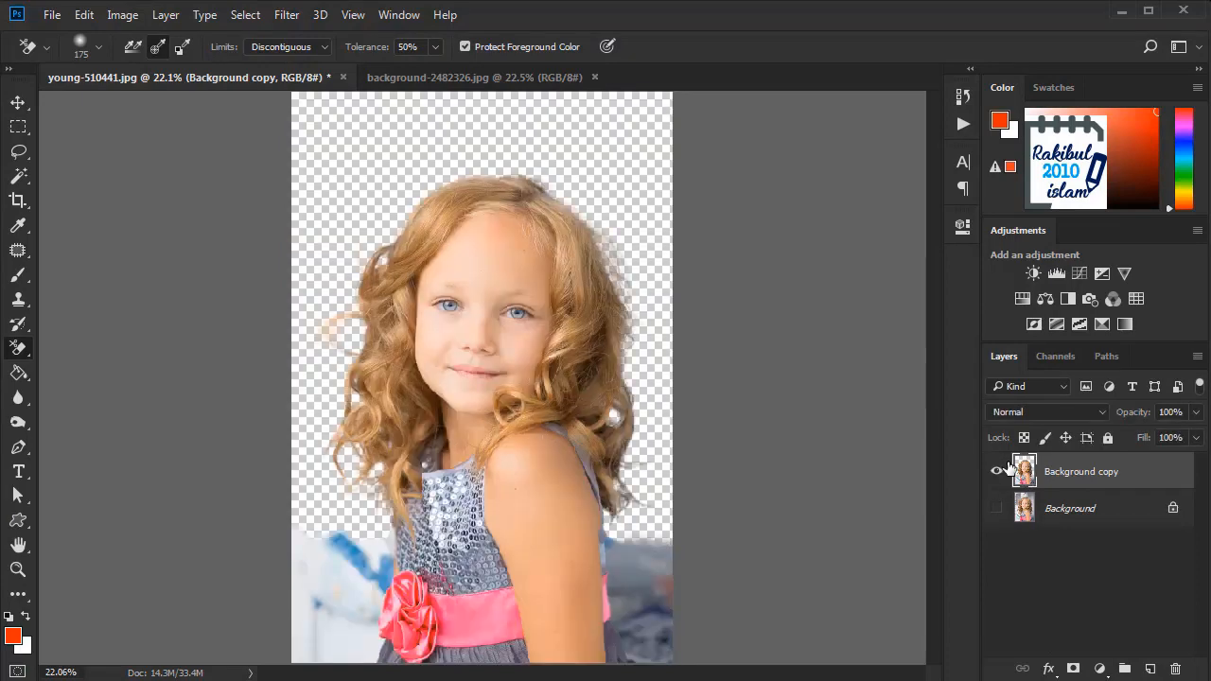
Step: Trace the outer edge of the grey skirt and pink rose with a Pen tool path, starting just below the canvas
{"action": "scroll", "coordinate": [381, 537], "scroll_direction": "up", "scroll_amount": 5}
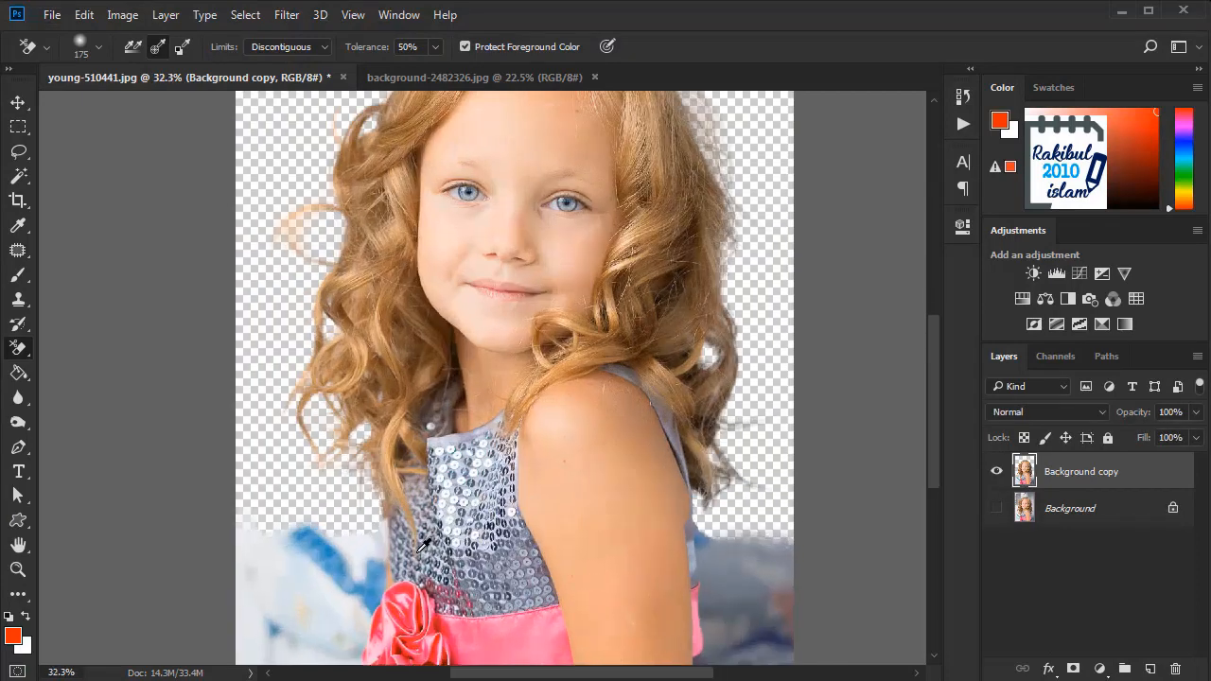
{"action": "left_click_drag", "start_coordinate": [884, 554], "coordinate": [805, 273]}
{"action": "left_click", "coordinate": [18, 446]}
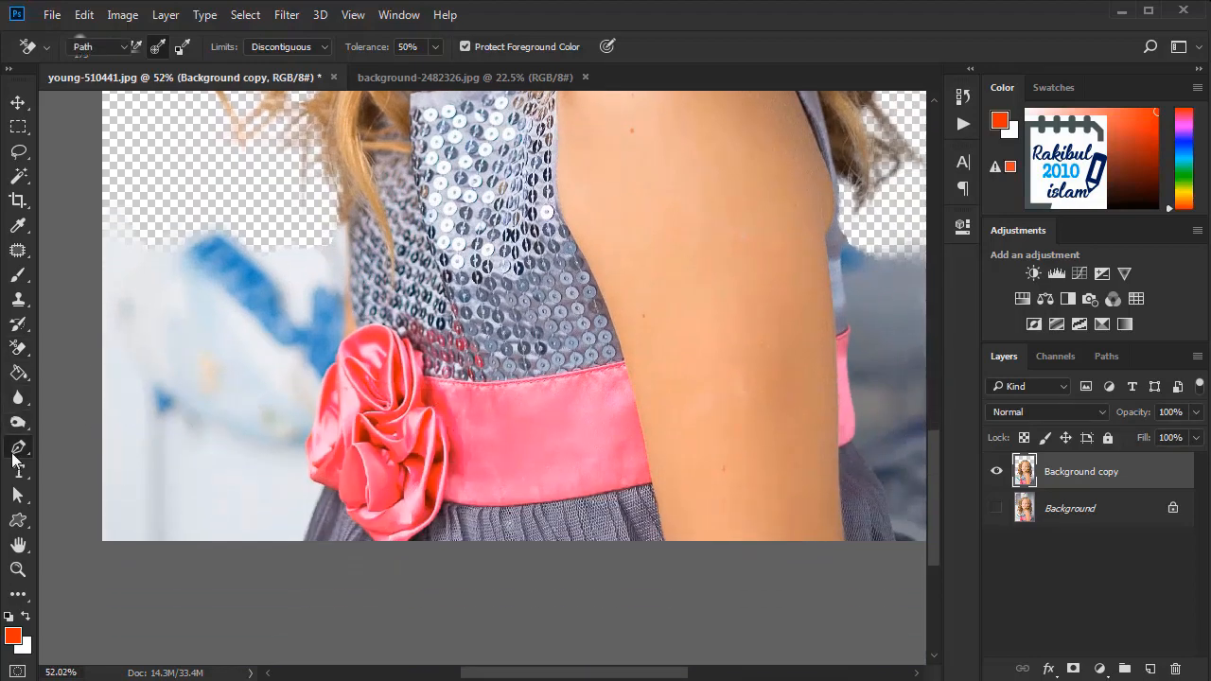
{"action": "scroll", "coordinate": [189, 544], "scroll_direction": "up", "scroll_amount": 4}
{"action": "scroll", "coordinate": [438, 575], "scroll_direction": "up", "scroll_amount": 1}
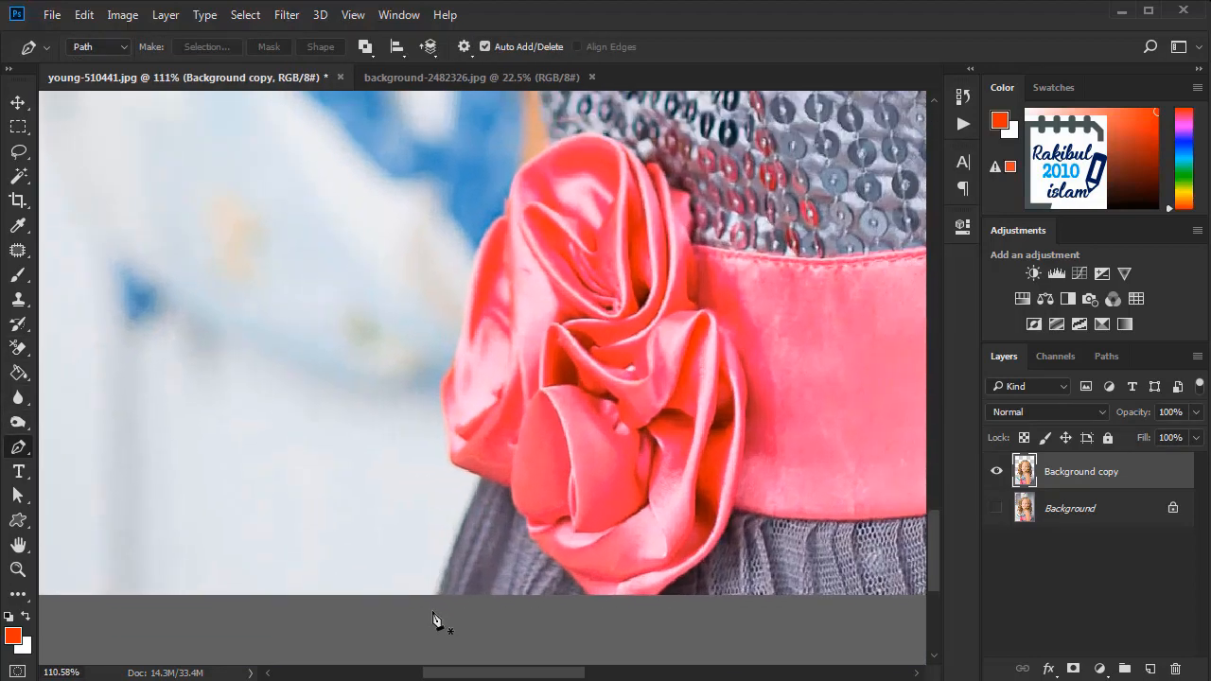
{"action": "left_click", "coordinate": [433, 608]}
{"action": "left_click", "coordinate": [486, 474]}
{"action": "left_click", "coordinate": [448, 428]}
{"action": "left_click", "coordinate": [440, 380]}
{"action": "left_click", "coordinate": [456, 356]}
{"action": "left_click_drag", "start_coordinate": [504, 217], "coordinate": [518, 212]}
{"action": "left_click", "coordinate": [504, 217], "text": "alt"}
{"action": "left_click", "coordinate": [511, 183]}
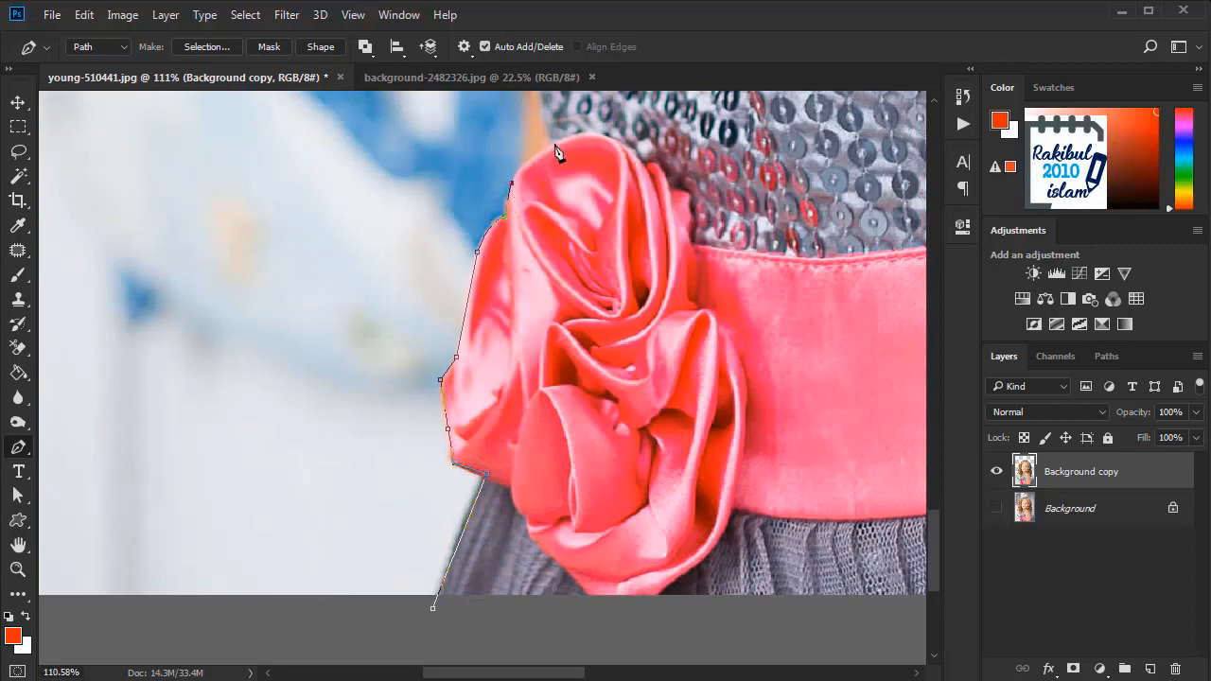
Step: Continue the path up the dress edge to the hair, loop it around the leftover background beside the rose, and close it
{"action": "scroll", "coordinate": [521, 322], "scroll_direction": "up", "scroll_amount": 5}
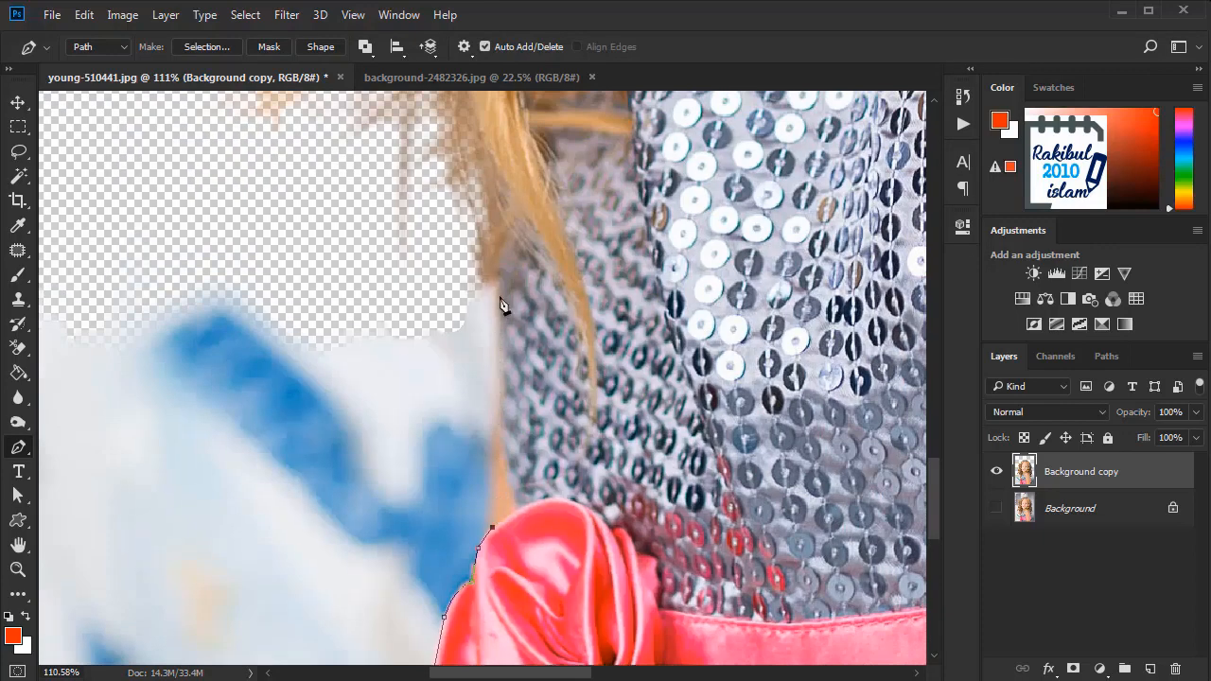
{"action": "left_click", "coordinate": [499, 286]}
{"action": "scroll", "coordinate": [455, 298], "scroll_direction": "down", "scroll_amount": 3}
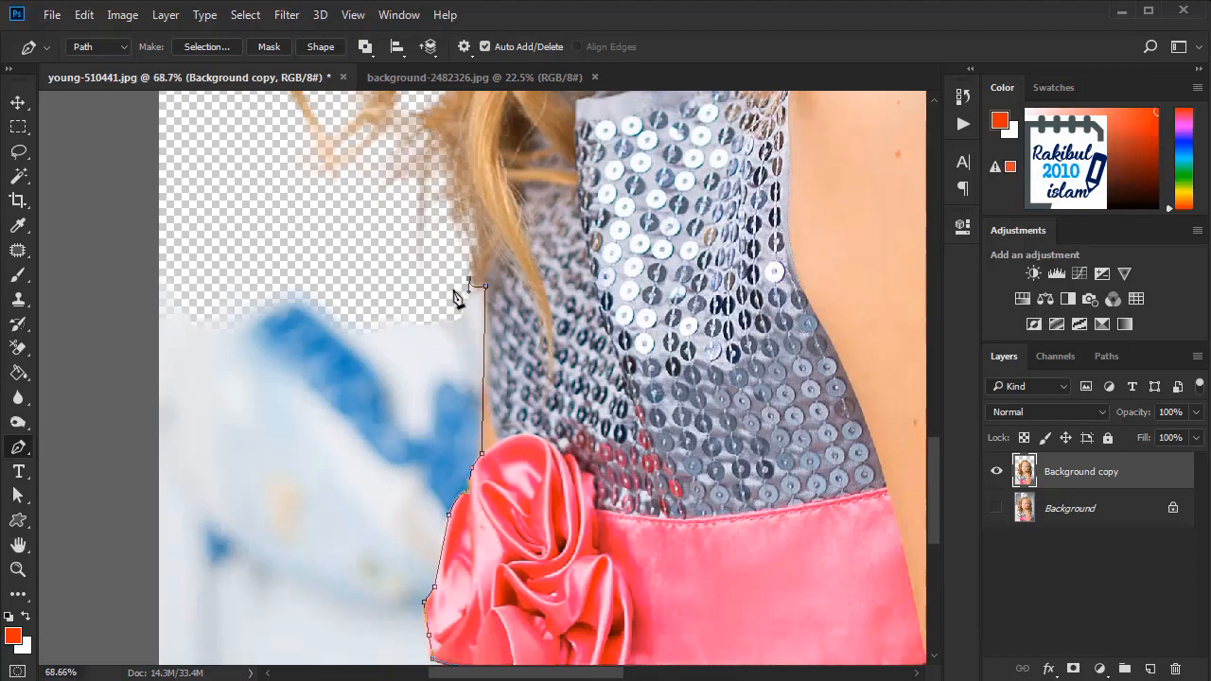
{"action": "scroll", "coordinate": [454, 299], "scroll_direction": "down", "scroll_amount": 2}
{"action": "left_click", "coordinate": [355, 253]}
{"action": "left_click", "coordinate": [236, 229]}
{"action": "left_click", "coordinate": [181, 269]}
{"action": "left_click", "coordinate": [160, 441]}
{"action": "left_click", "coordinate": [167, 597]}
{"action": "left_click", "coordinate": [224, 626]}
{"action": "left_click", "coordinate": [289, 626]}
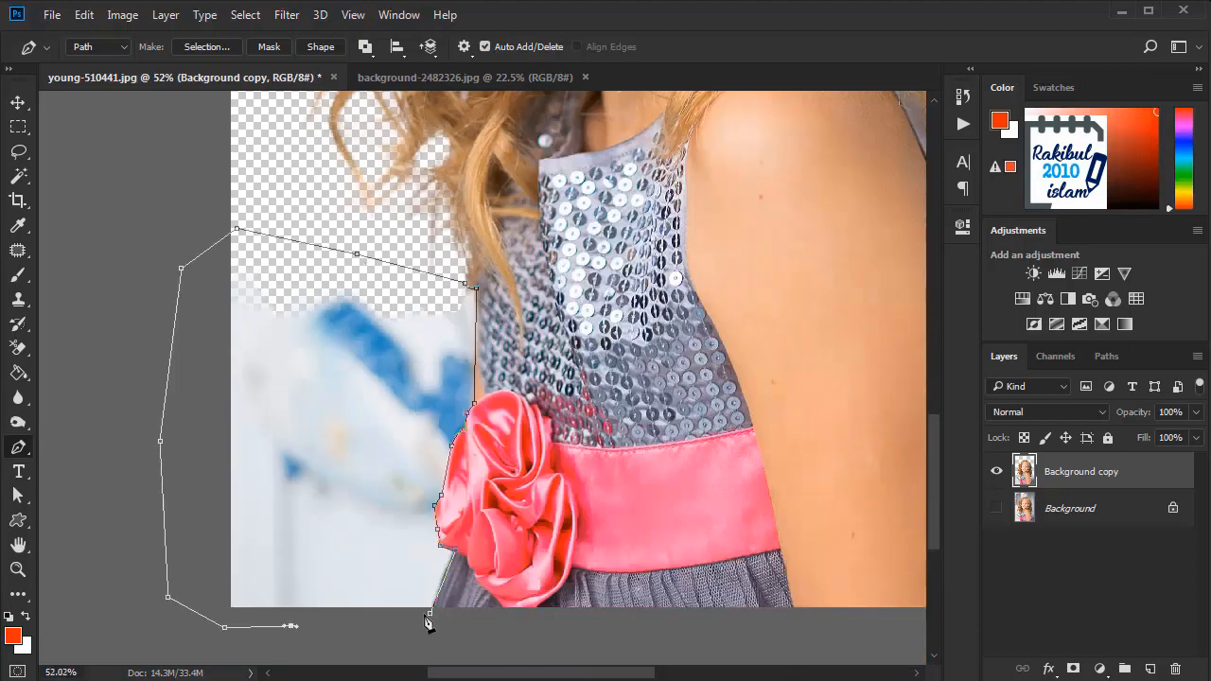
{"action": "left_click", "coordinate": [430, 613]}
Step: Turn the path into a selection, delete the leftover background beside the rose, and deselect
{"action": "key", "text": "ctrl+Return"}
{"action": "key", "text": "Delete"}
{"action": "key", "text": "ctrl+d"}
Step: Draw a closed Pen path along the skirt, sash and dress edge behind the arm, enclosing the remaining grey background
{"action": "scroll", "coordinate": [400, 627], "scroll_direction": "down", "scroll_amount": 2}
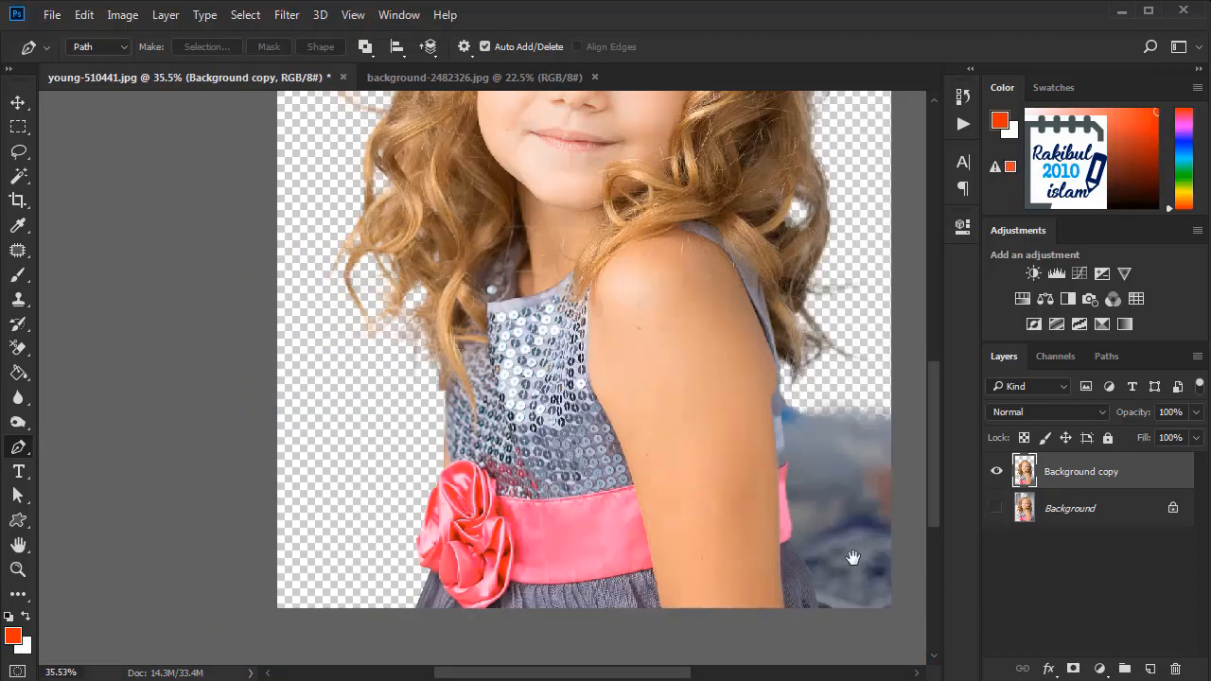
{"action": "scroll", "coordinate": [852, 557], "scroll_direction": "up", "scroll_amount": 3}
{"action": "left_click_drag", "start_coordinate": [852, 557], "coordinate": [524, 470]}
{"action": "left_click", "coordinate": [475, 554]}
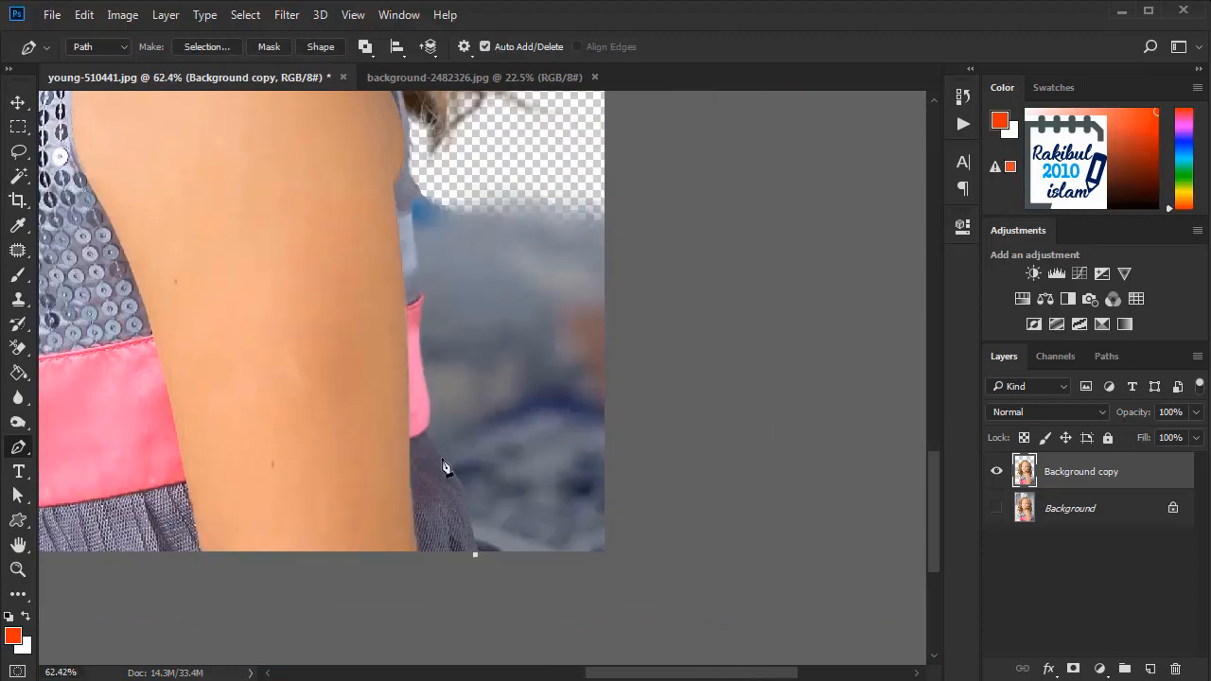
{"action": "left_click_drag", "start_coordinate": [441, 455], "coordinate": [427, 423]}
{"action": "left_click", "coordinate": [420, 323]}
{"action": "left_click_drag", "start_coordinate": [410, 142], "coordinate": [429, 160]}
{"action": "left_click", "coordinate": [515, 164]}
{"action": "left_click", "coordinate": [659, 139]}
{"action": "left_click", "coordinate": [658, 521]}
{"action": "left_click", "coordinate": [579, 595]}
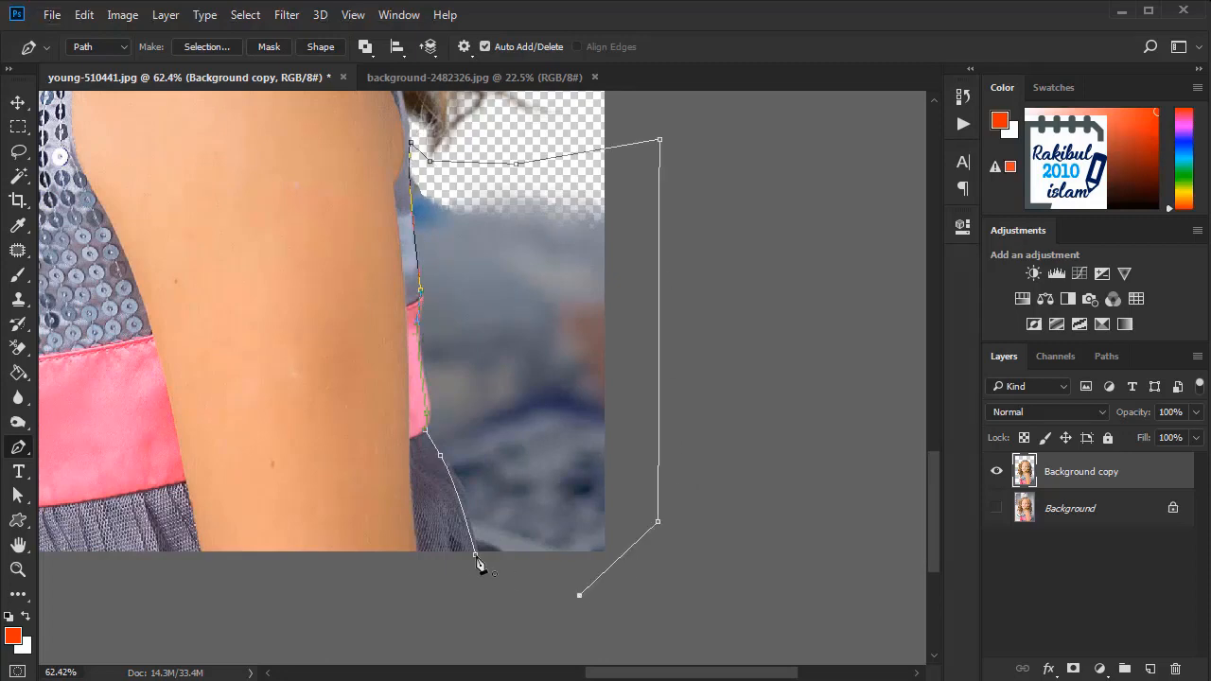
{"action": "left_click", "coordinate": [475, 556]}
Step: Turn the path into a selection, delete the grey background behind the arm, and deselect
{"action": "scroll", "coordinate": [590, 527], "scroll_direction": "down", "scroll_amount": 4}
{"action": "key", "text": "ctrl+Return"}
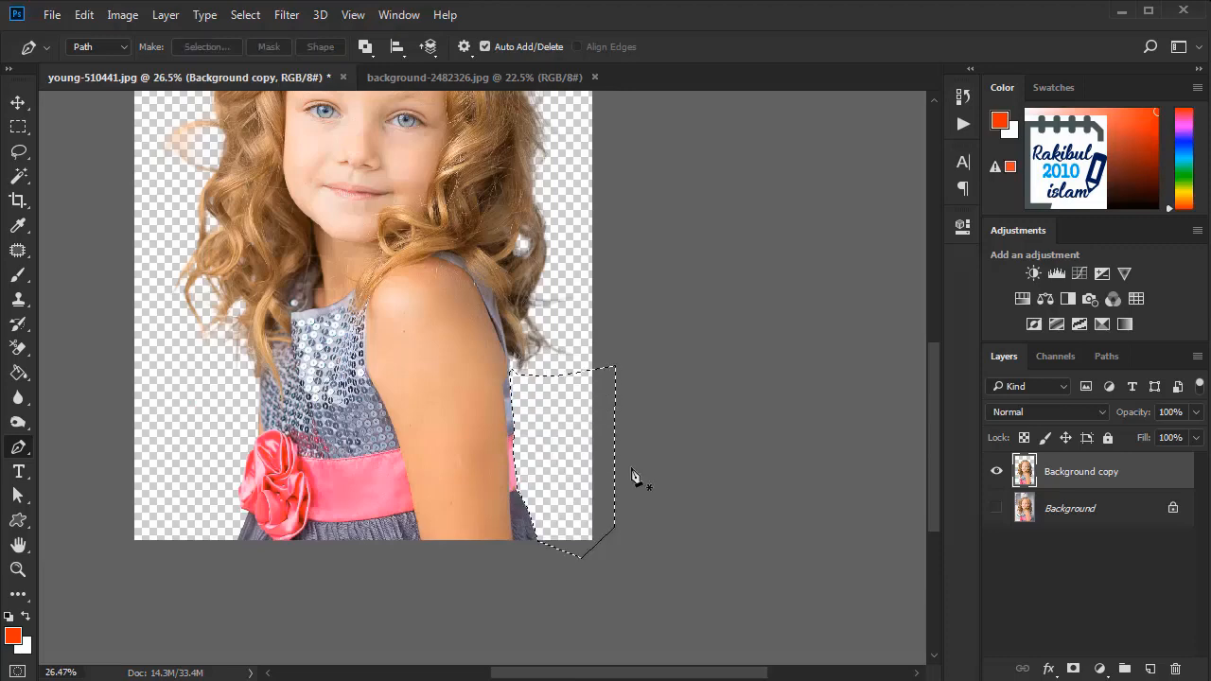
{"action": "key", "text": "Delete"}
{"action": "key", "text": "ctrl+d"}
{"action": "scroll", "coordinate": [632, 476], "scroll_direction": "down", "scroll_amount": 1}
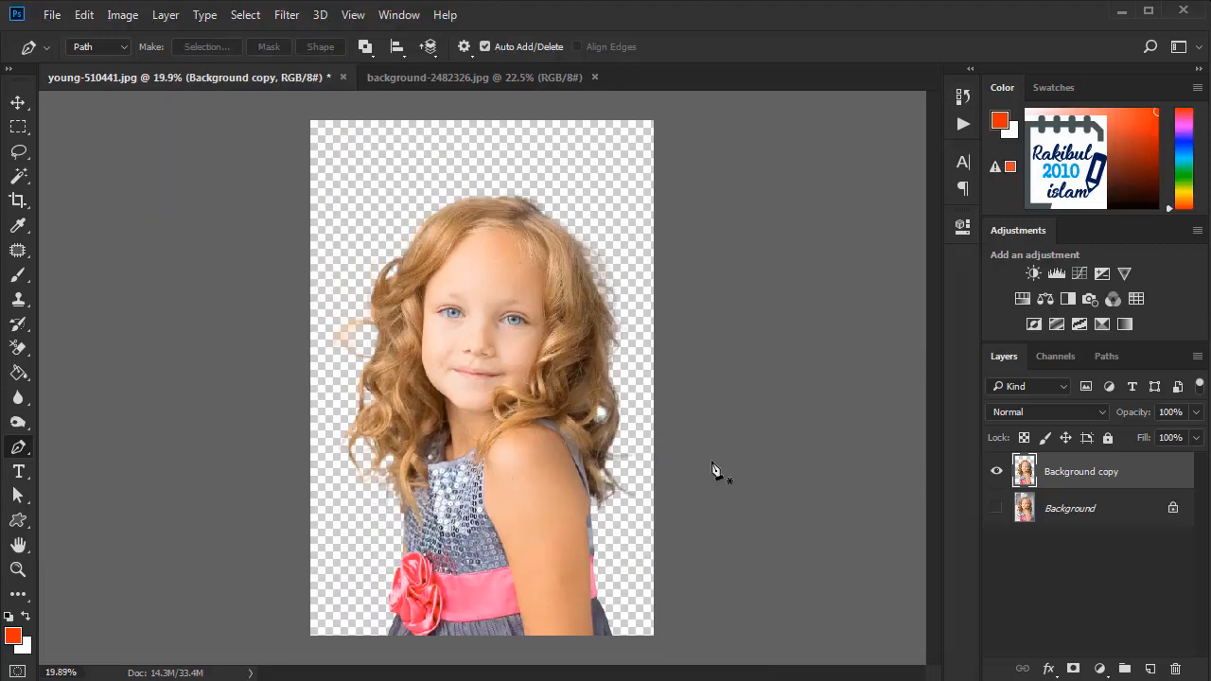
{"action": "scroll", "coordinate": [708, 495], "scroll_direction": "up", "scroll_amount": 2}
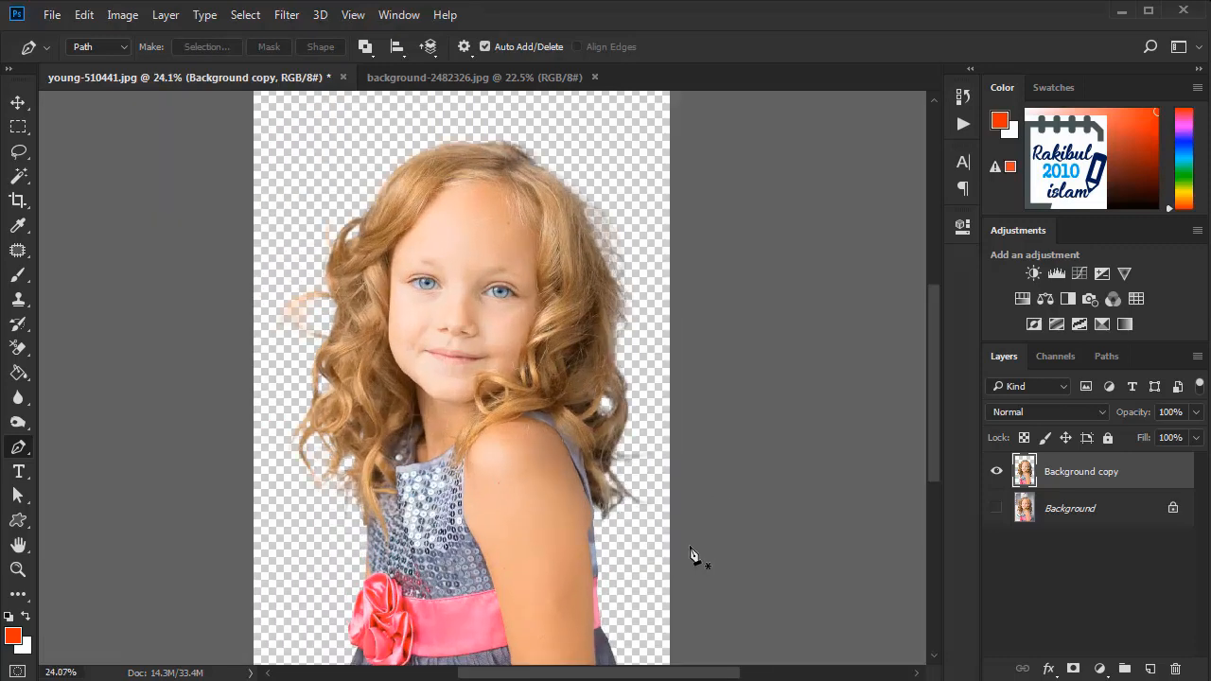
{"action": "scroll", "coordinate": [690, 554], "scroll_direction": "down", "scroll_amount": 1}
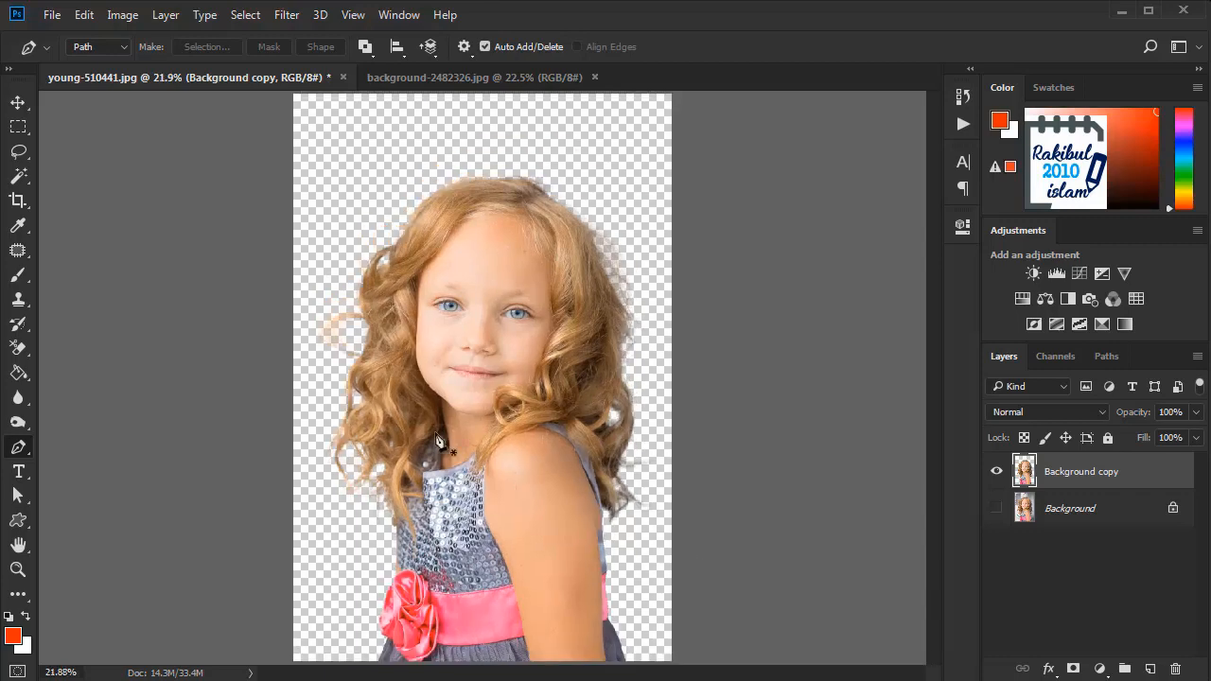
Step: Add a Solid Color fill layer in blue 006ff9 and place it beneath the Background copy layer
{"action": "left_click", "coordinate": [17, 103]}
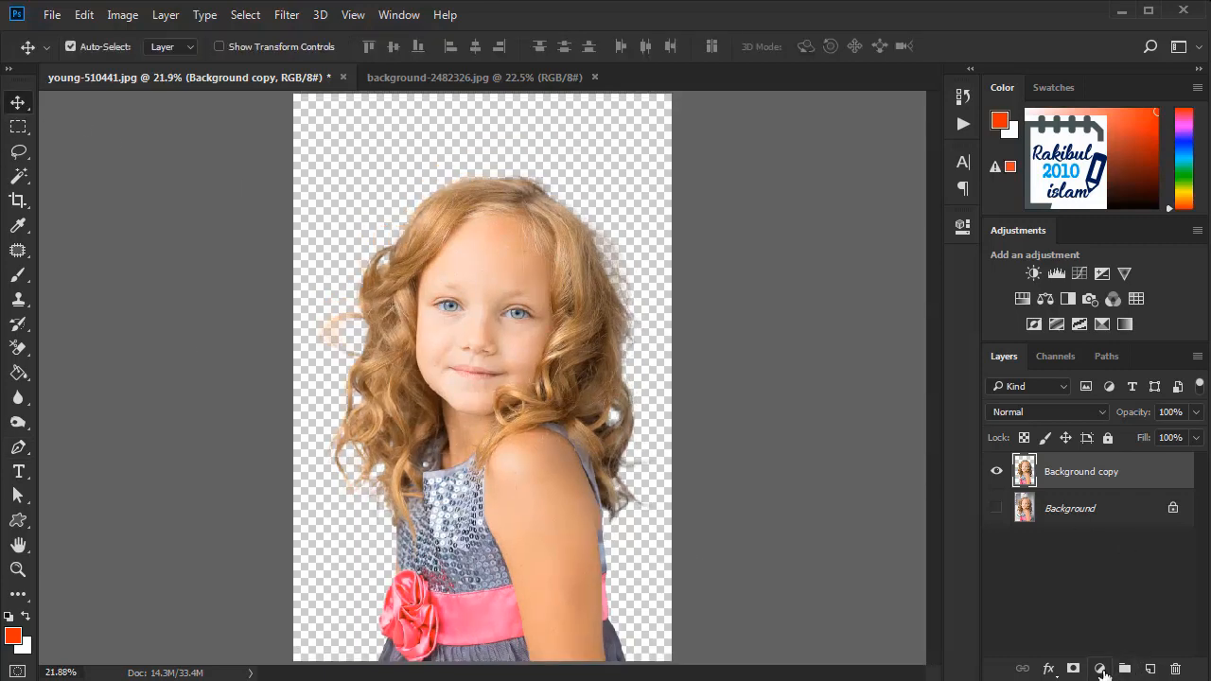
{"action": "left_click", "coordinate": [1100, 669]}
{"action": "left_click", "coordinate": [1078, 260]}
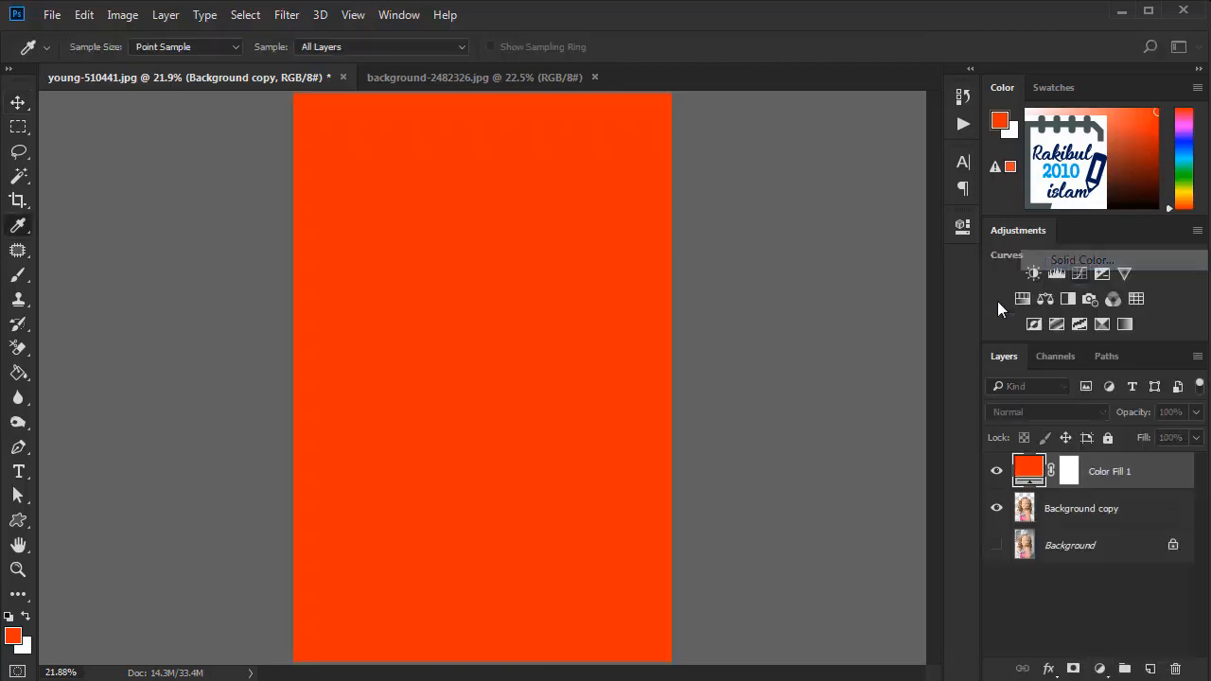
{"action": "left_click", "coordinate": [616, 345]}
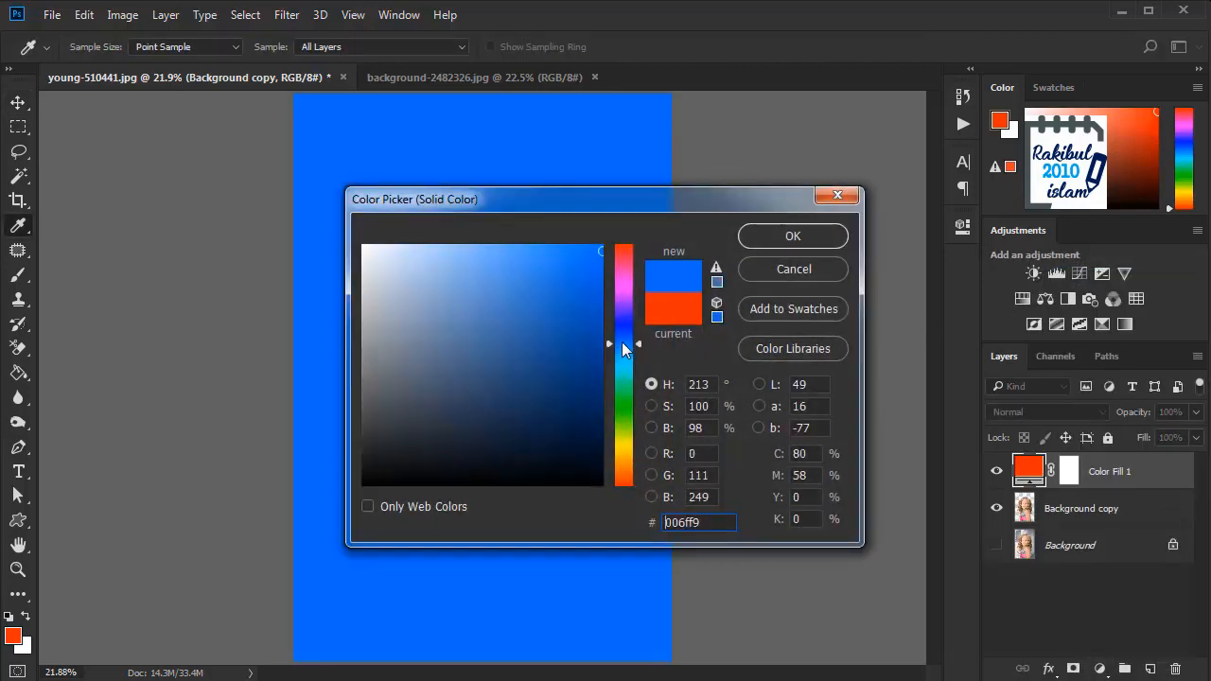
{"action": "left_click", "coordinate": [766, 237]}
{"action": "left_click_drag", "start_coordinate": [1108, 478], "coordinate": [1093, 520]}
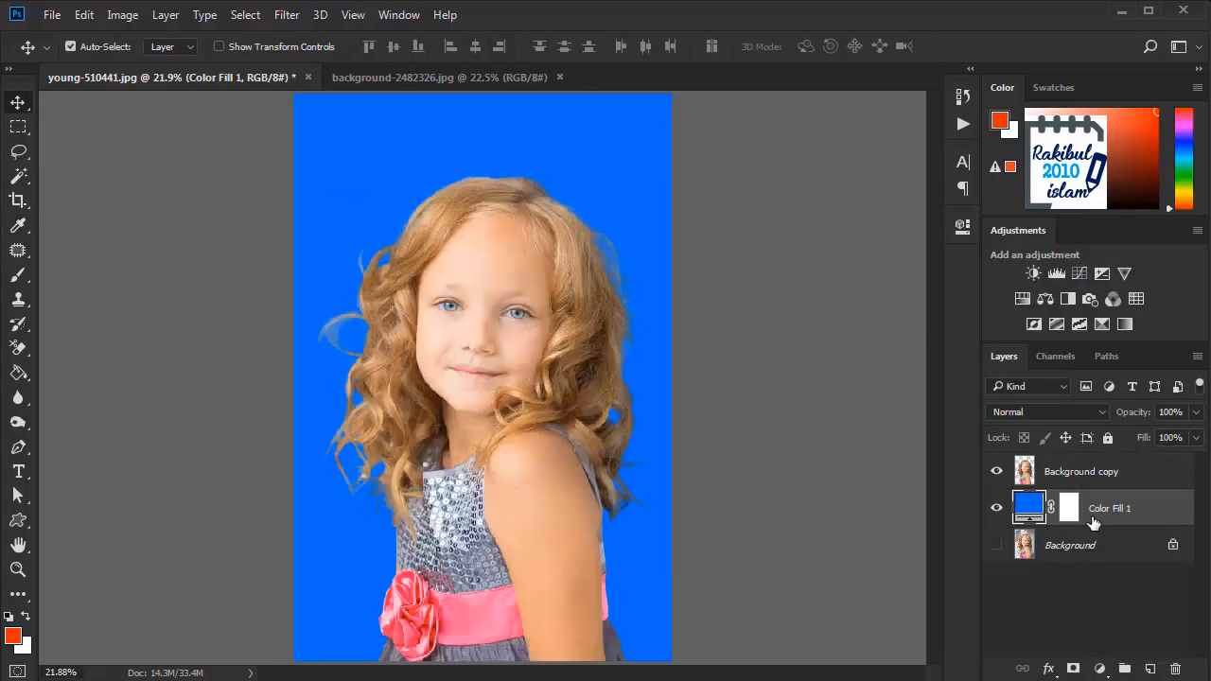
Step: Examine the hair ends and dress edges of the cutout against the blue fill
{"action": "scroll", "coordinate": [639, 581], "scroll_direction": "up", "scroll_amount": 2}
{"action": "scroll", "coordinate": [641, 580], "scroll_direction": "up", "scroll_amount": 1}
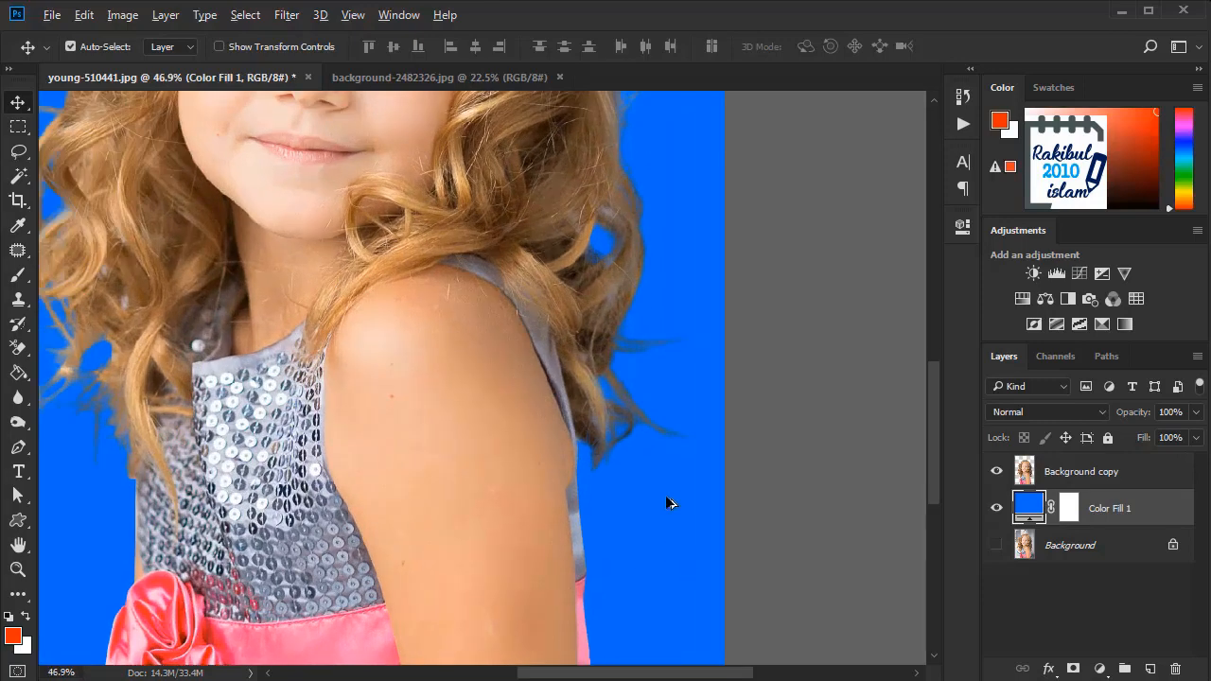
{"action": "scroll", "coordinate": [662, 498], "scroll_direction": "up", "scroll_amount": 1}
{"action": "left_click_drag", "start_coordinate": [651, 516], "coordinate": [816, 515]}
{"action": "left_click_drag", "start_coordinate": [83, 448], "coordinate": [368, 480]}
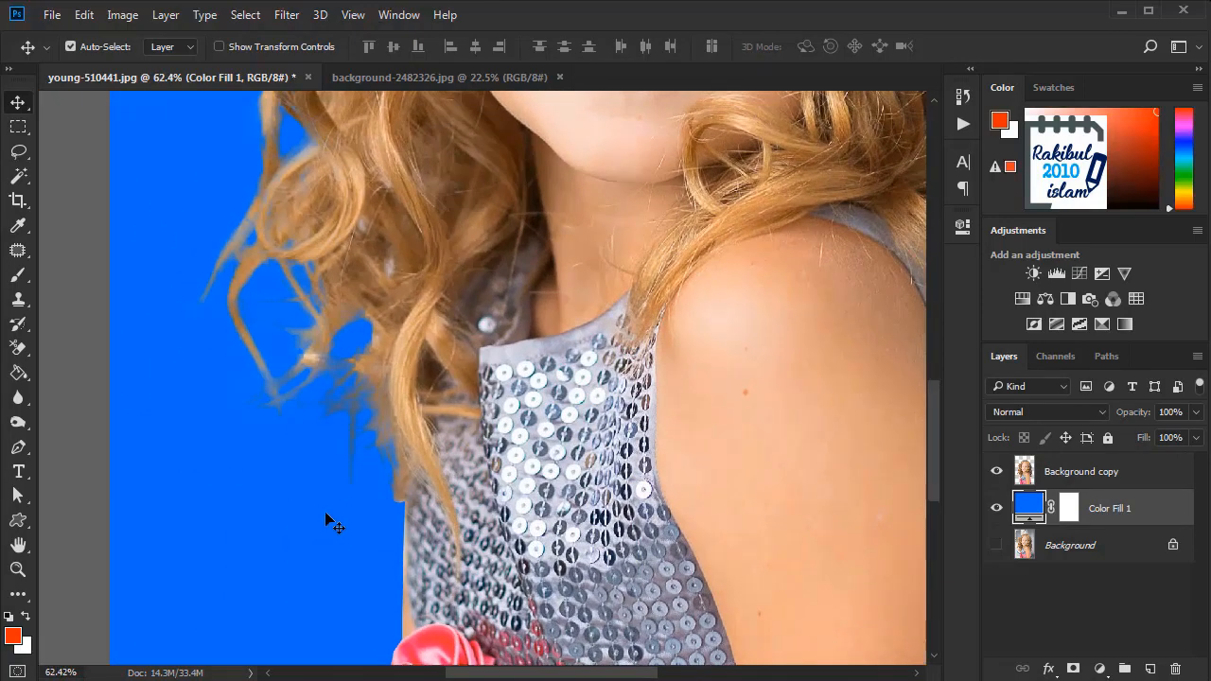
{"action": "scroll", "coordinate": [324, 518], "scroll_direction": "down", "scroll_amount": 4}
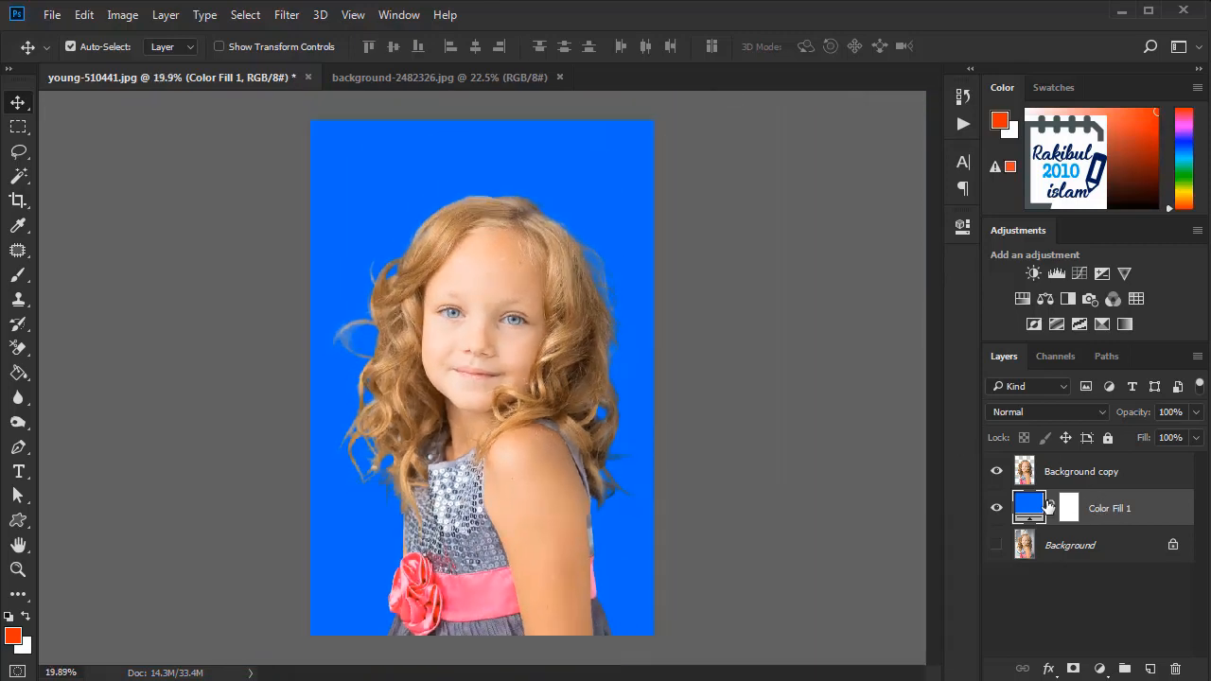
Step: Copy the cutout layer into background-2482326.jpg at the right side of the pink backdrop, then redock the young-510441.jpg window
{"action": "left_click", "coordinate": [1095, 478]}
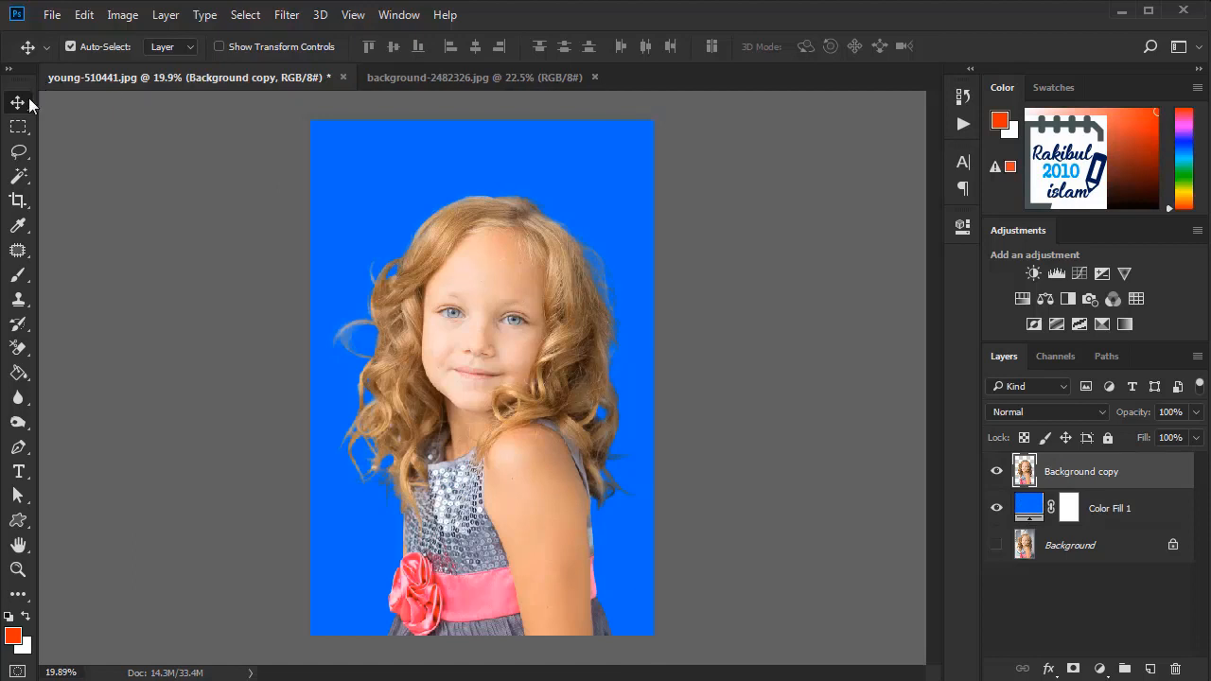
{"action": "scroll", "coordinate": [645, 397], "scroll_direction": "down", "scroll_amount": 1}
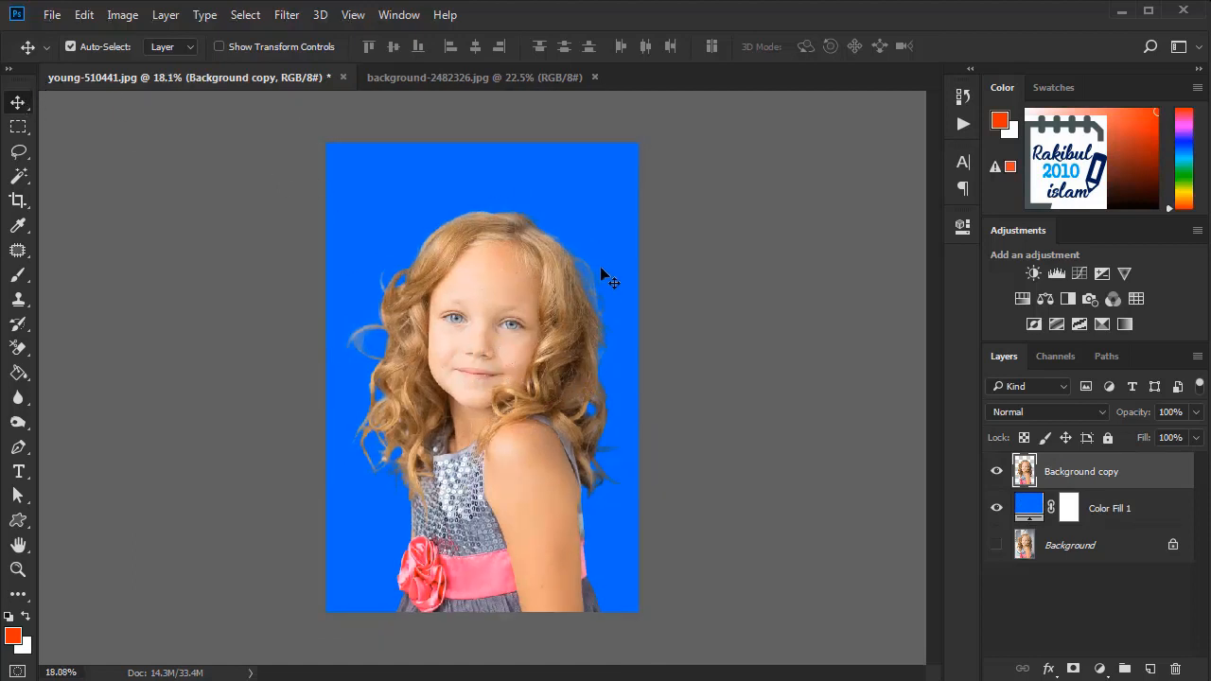
{"action": "left_click_drag", "start_coordinate": [279, 76], "coordinate": [156, 142]}
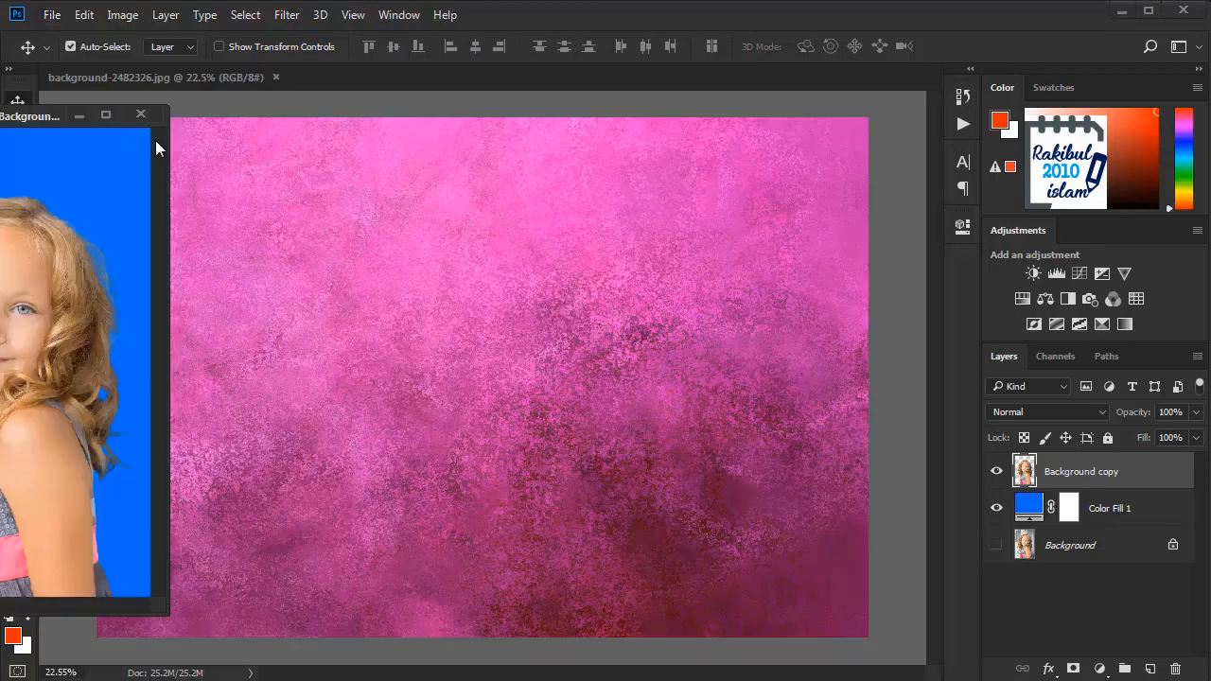
{"action": "left_click_drag", "start_coordinate": [104, 315], "coordinate": [183, 322]}
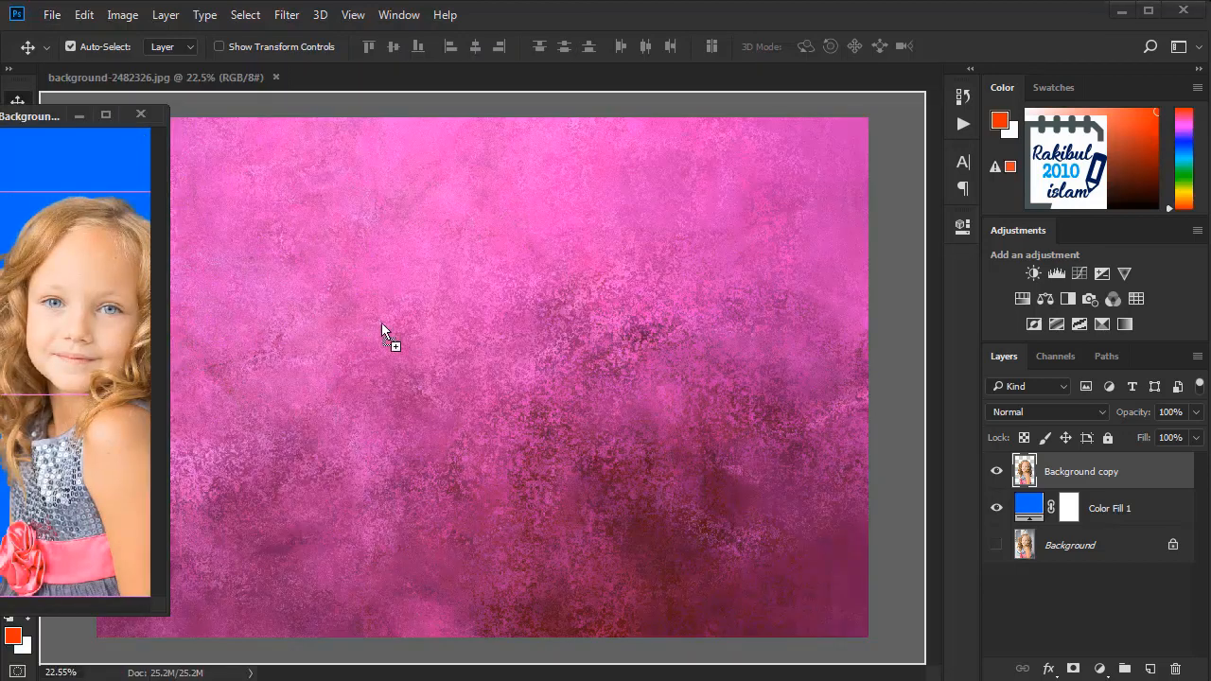
{"action": "left_click_drag", "start_coordinate": [432, 321], "coordinate": [767, 300]}
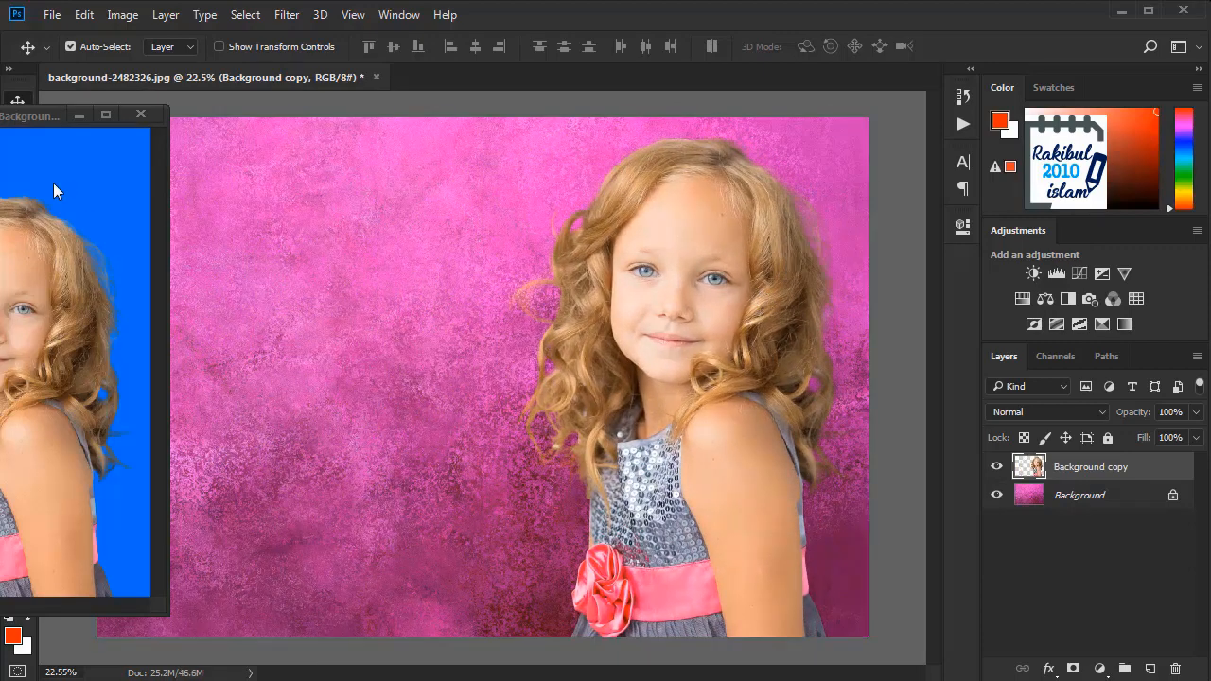
{"action": "left_click_drag", "start_coordinate": [40, 120], "coordinate": [440, 74]}
{"action": "left_click", "coordinate": [285, 74]}
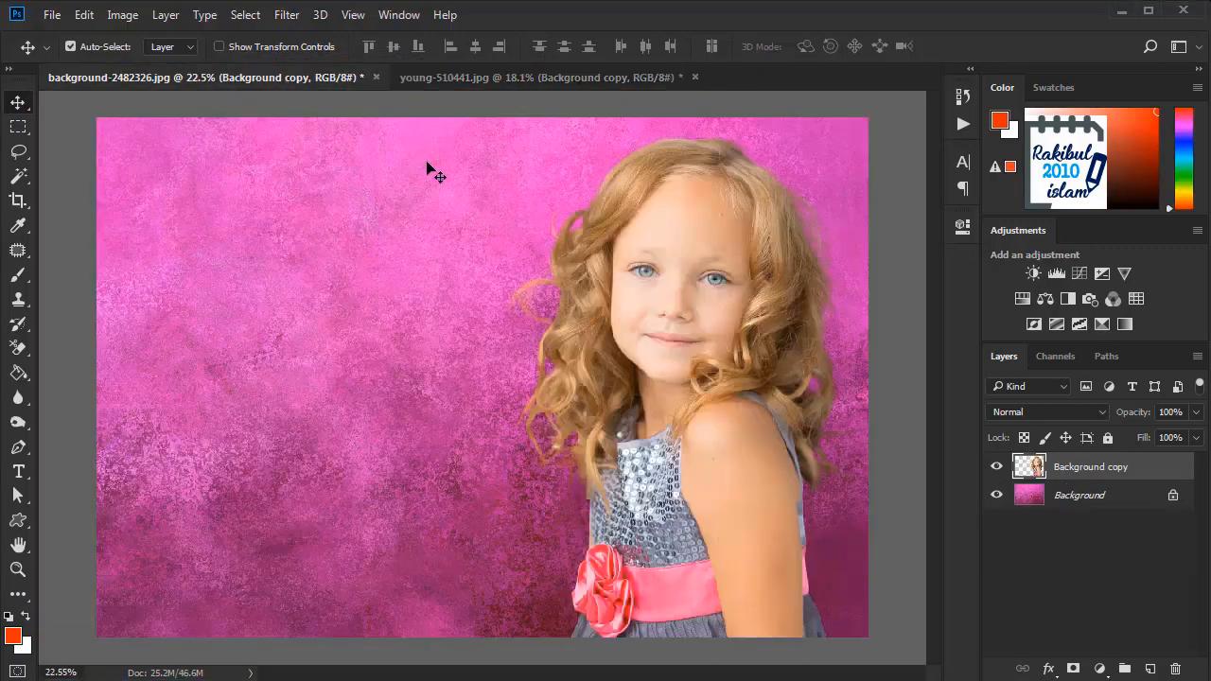
Step: Examine the girl's hair edges all around against the pink backdrop, finishing with the whole image fitted in view
{"action": "scroll", "coordinate": [855, 403], "scroll_direction": "up", "scroll_amount": 3}
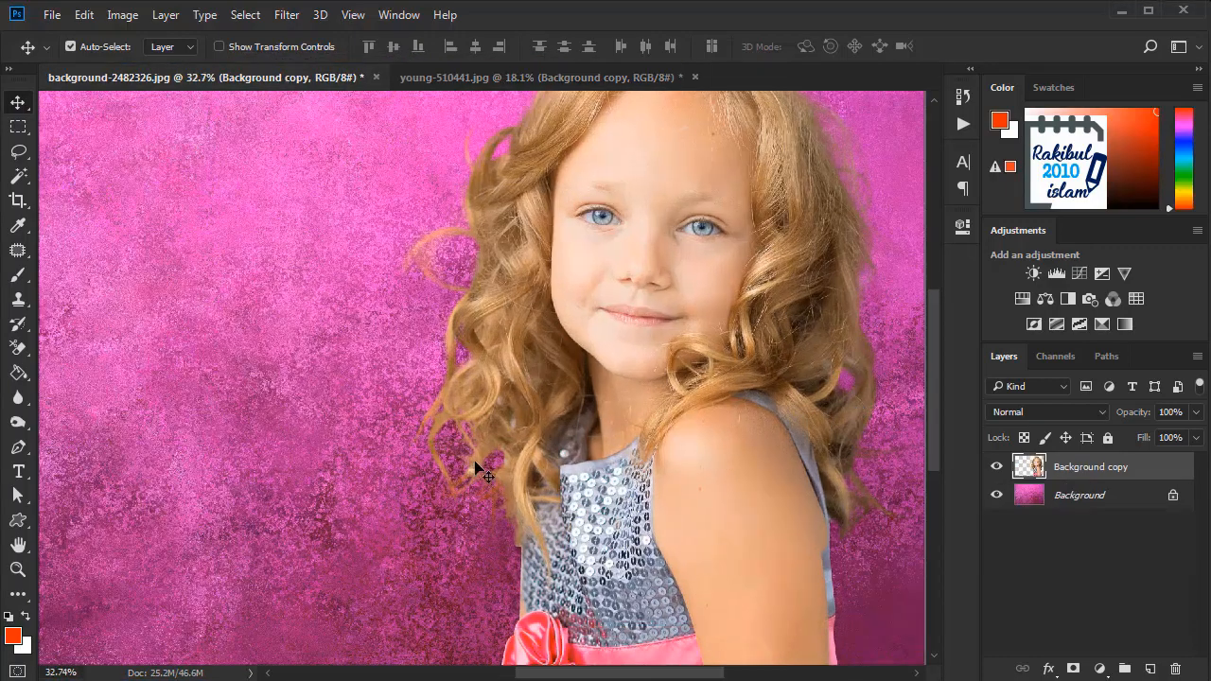
{"action": "scroll", "coordinate": [464, 471], "scroll_direction": "up", "scroll_amount": 2}
{"action": "left_click_drag", "start_coordinate": [471, 495], "coordinate": [395, 518]}
{"action": "left_click_drag", "start_coordinate": [369, 306], "coordinate": [301, 564]}
{"action": "left_click_drag", "start_coordinate": [396, 259], "coordinate": [316, 405]}
{"action": "left_click_drag", "start_coordinate": [745, 485], "coordinate": [618, 398]}
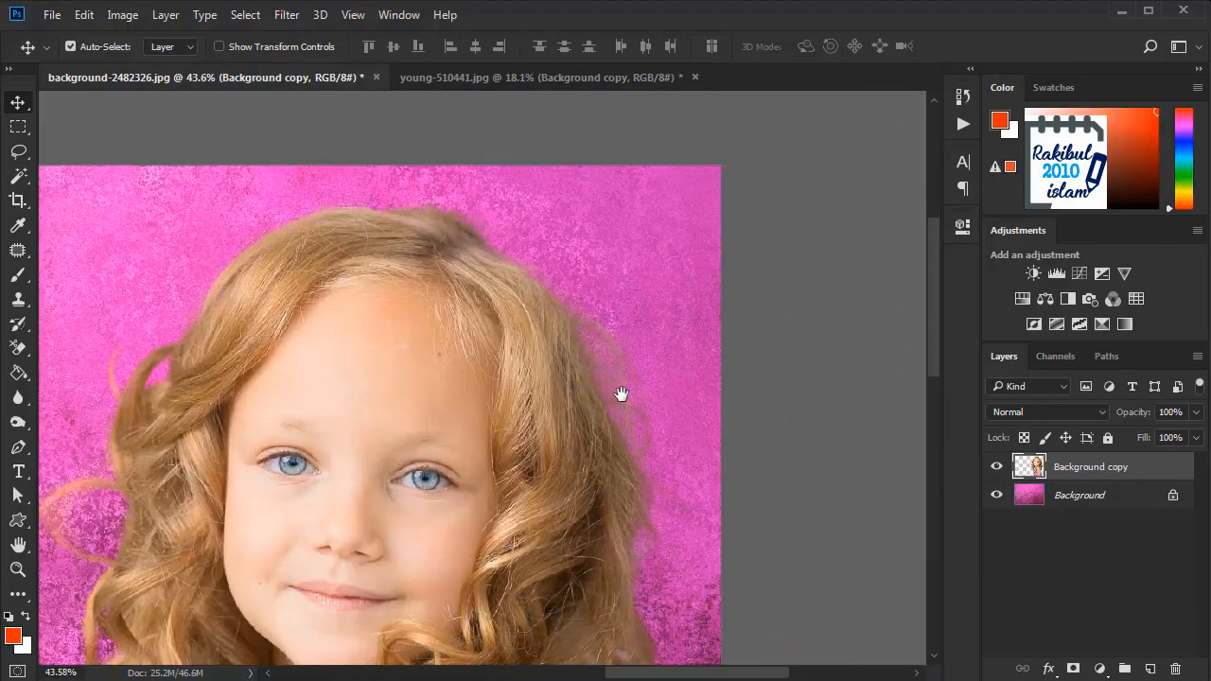
{"action": "left_click_drag", "start_coordinate": [627, 503], "coordinate": [619, 330]}
{"action": "left_click_drag", "start_coordinate": [635, 490], "coordinate": [690, 319]}
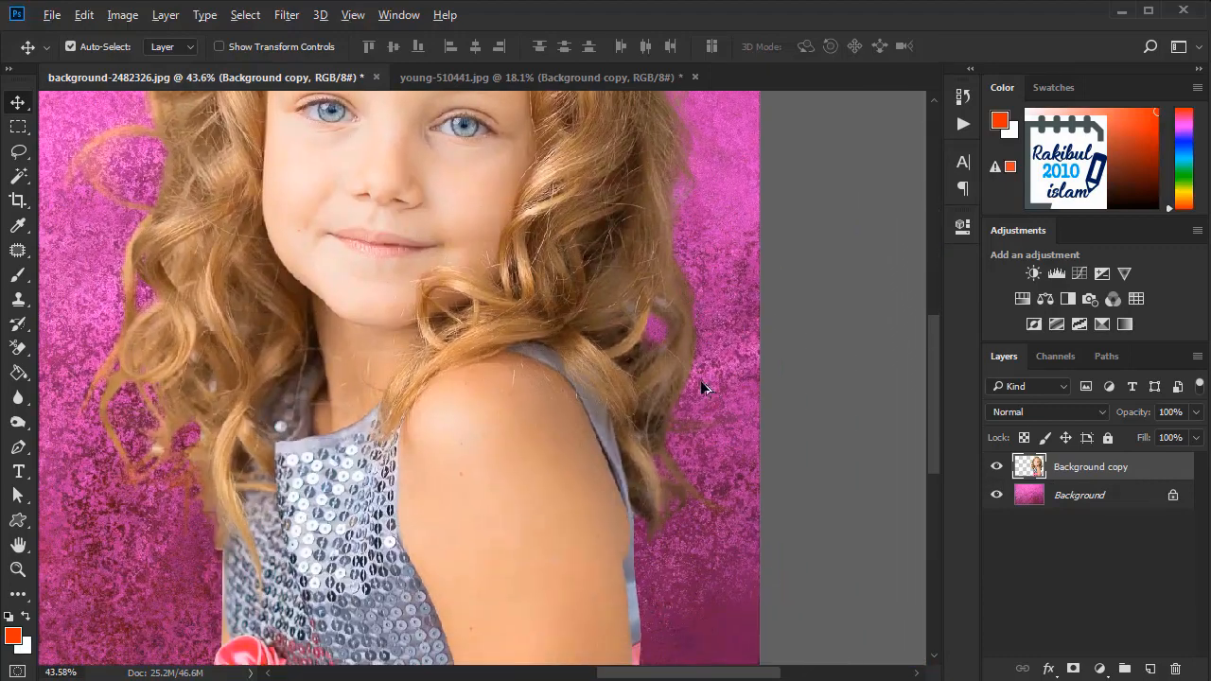
{"action": "key", "text": "ctrl+0"}
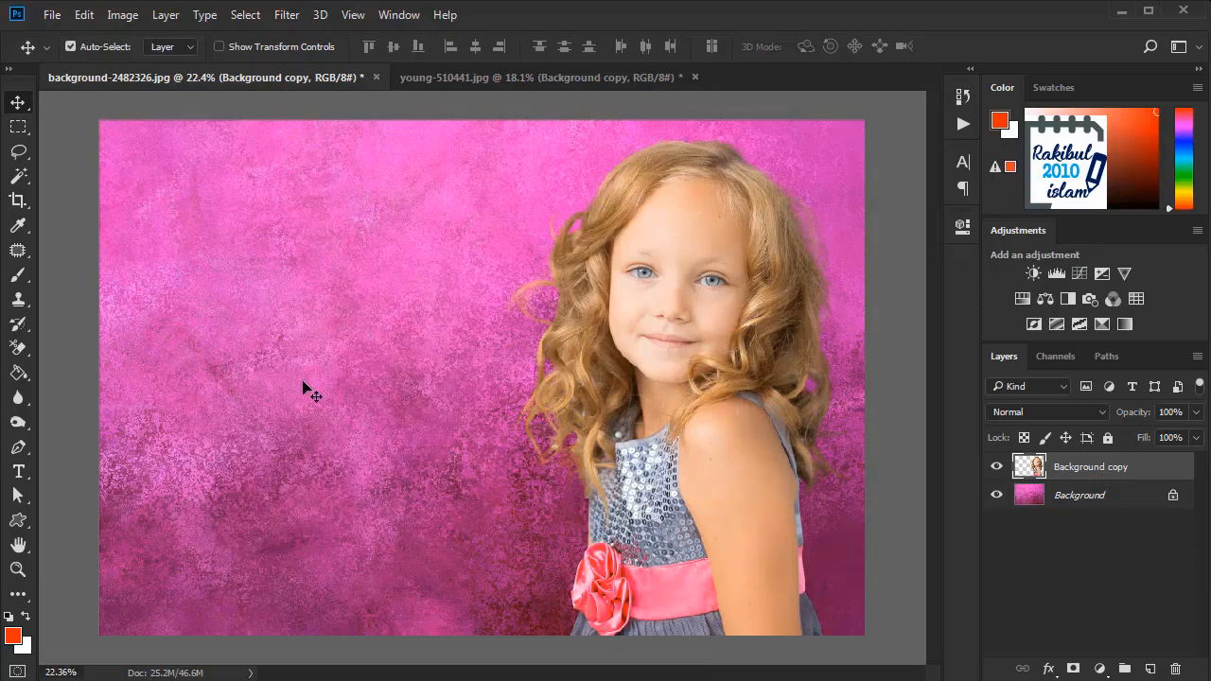
Step: Show only the original Background layer in young-510441.jpg, hiding Background copy and Color Fill 1, and select the Background Eraser Tool
{"action": "left_click", "coordinate": [445, 80]}
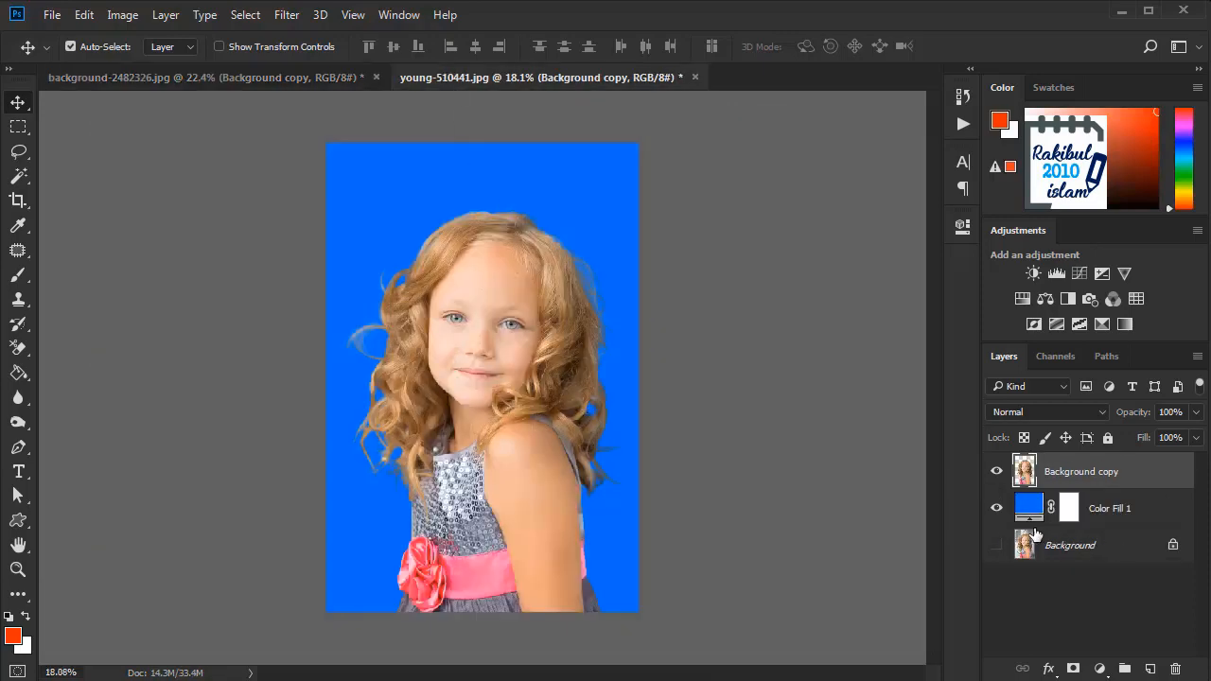
{"action": "left_click_drag", "start_coordinate": [999, 508], "coordinate": [997, 471]}
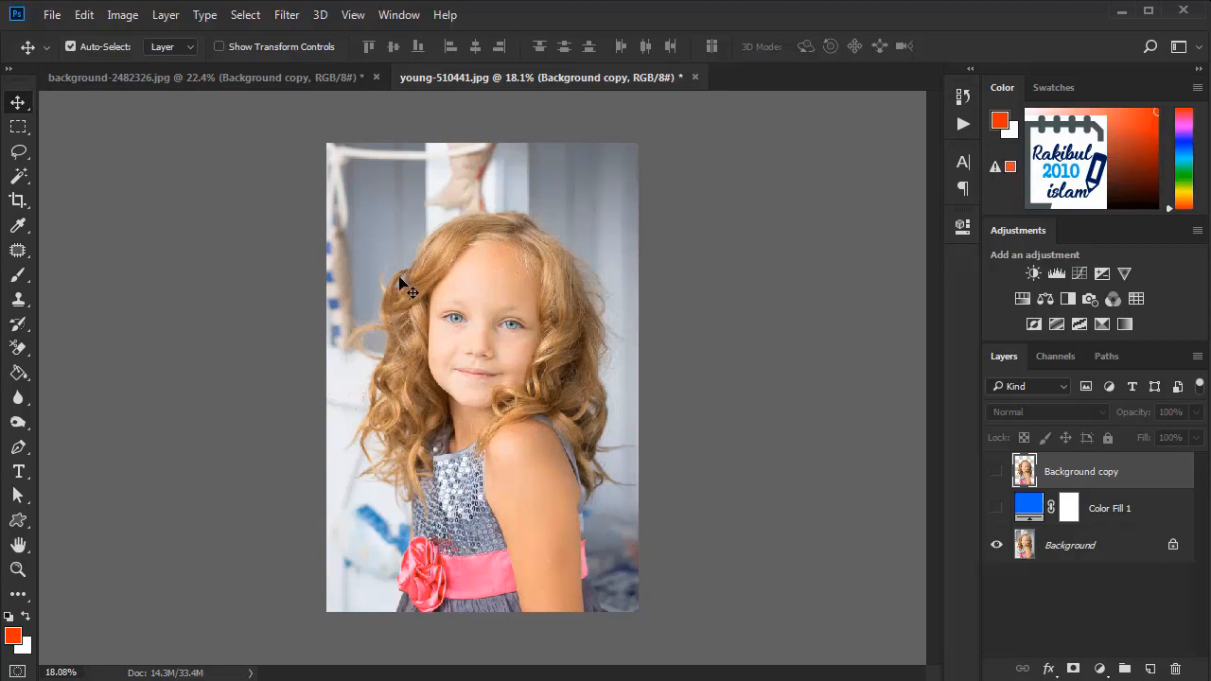
{"action": "left_click", "coordinate": [20, 349]}
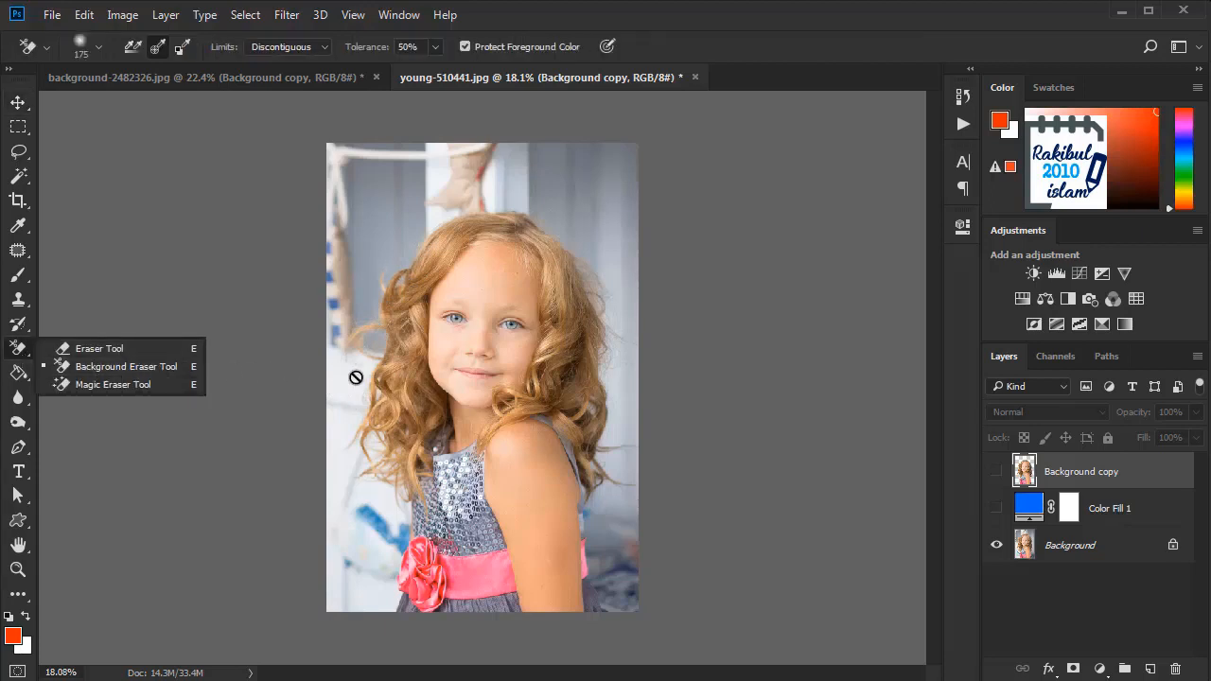
{"action": "left_click", "coordinate": [148, 374]}
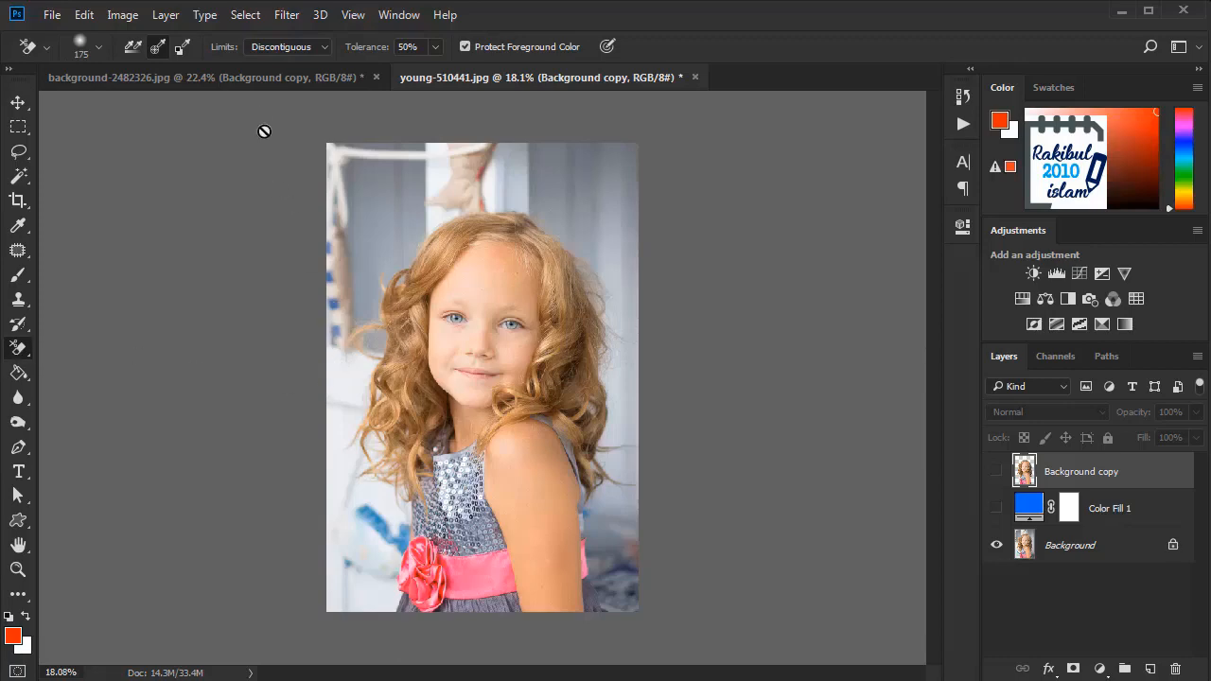
Step: Convert the pink Background layer of background-2482326.jpg to a smart object
{"action": "left_click", "coordinate": [263, 78]}
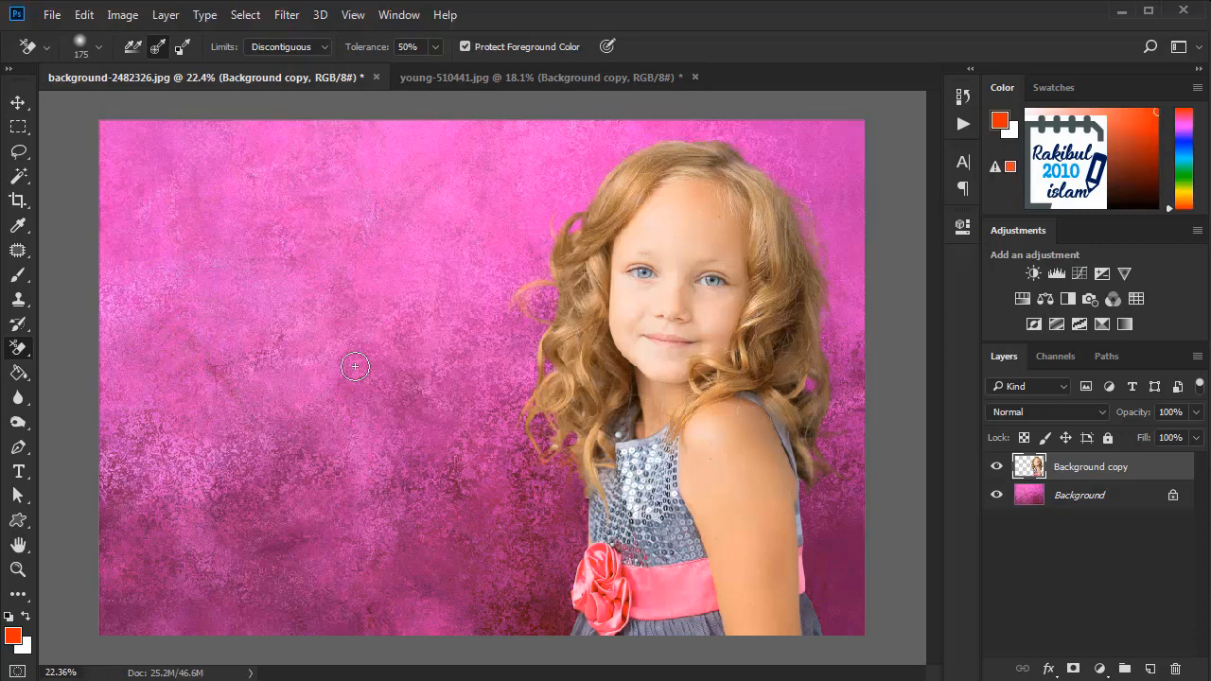
{"action": "scroll", "coordinate": [359, 359], "scroll_direction": "up", "scroll_amount": 1}
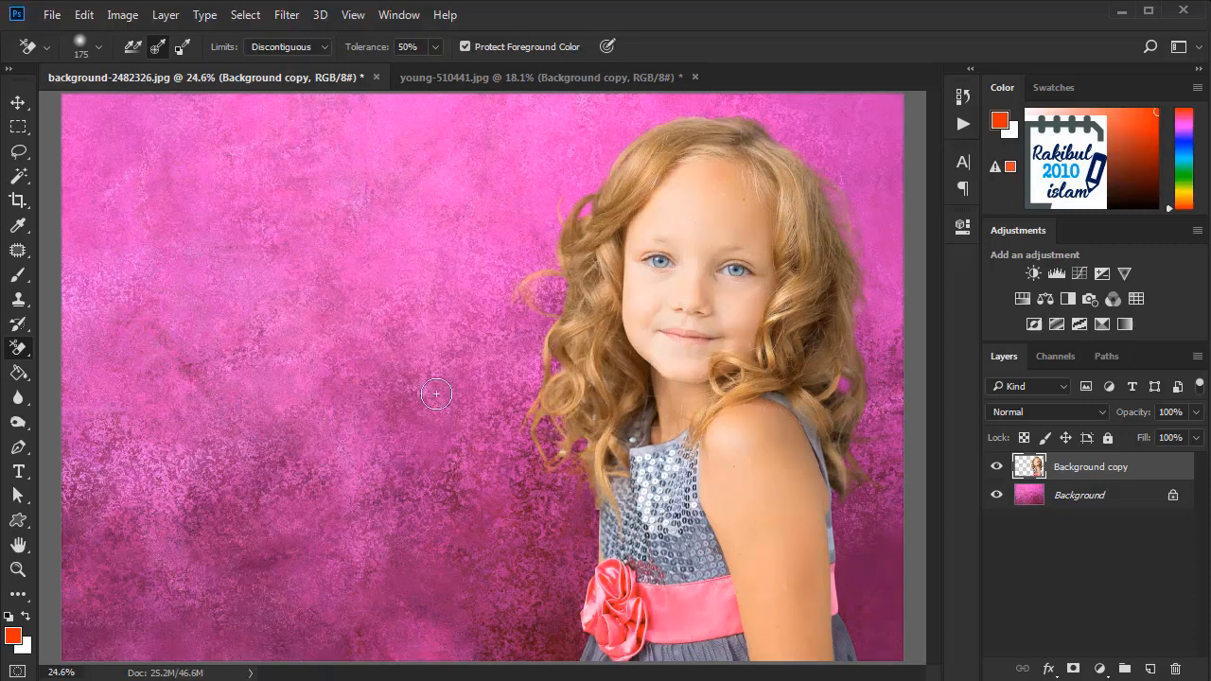
{"action": "left_click", "coordinate": [1107, 501]}
{"action": "right_click", "coordinate": [1107, 503]}
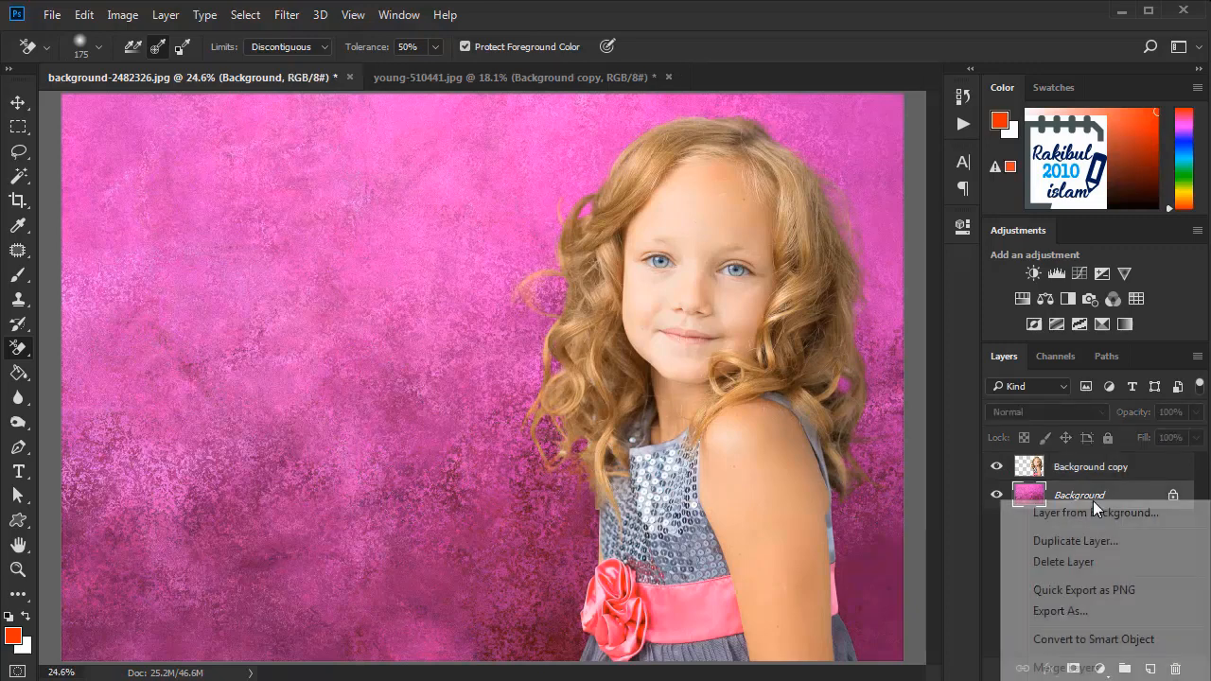
{"action": "left_click", "coordinate": [1079, 636]}
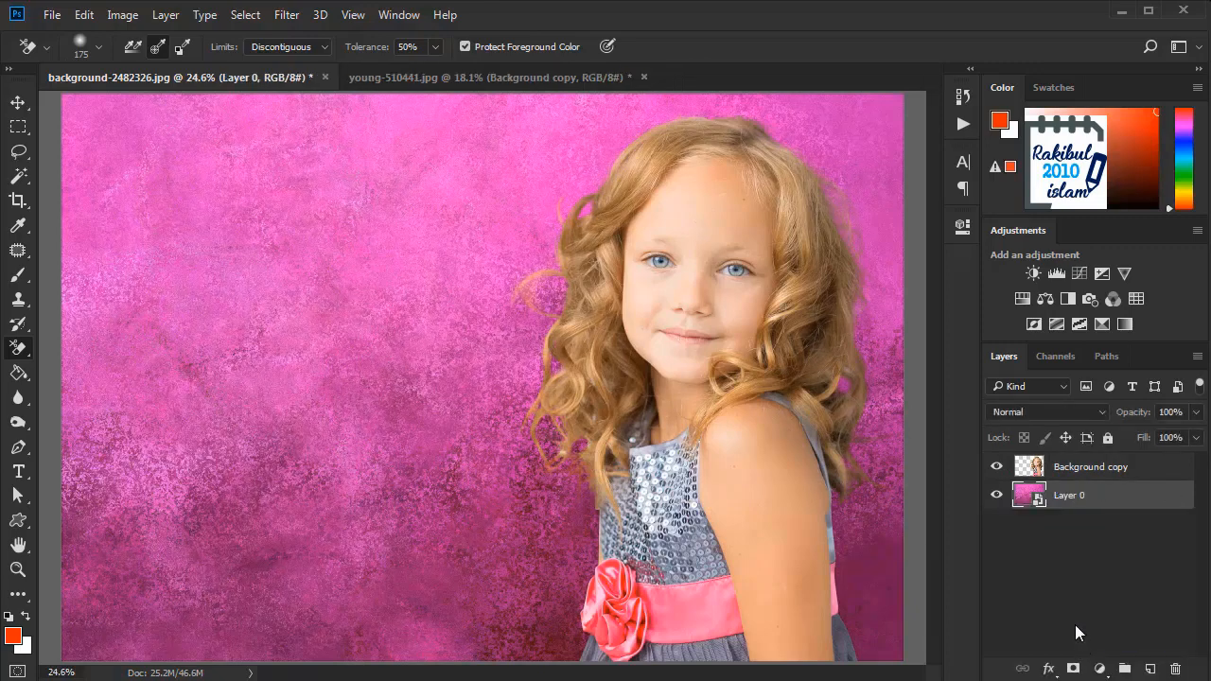
Step: Apply a Gaussian Blur with a 2.5-pixel radius to the pink backdrop smart object
{"action": "left_click", "coordinate": [287, 15]}
{"action": "mouse_move", "coordinate": [320, 227]}
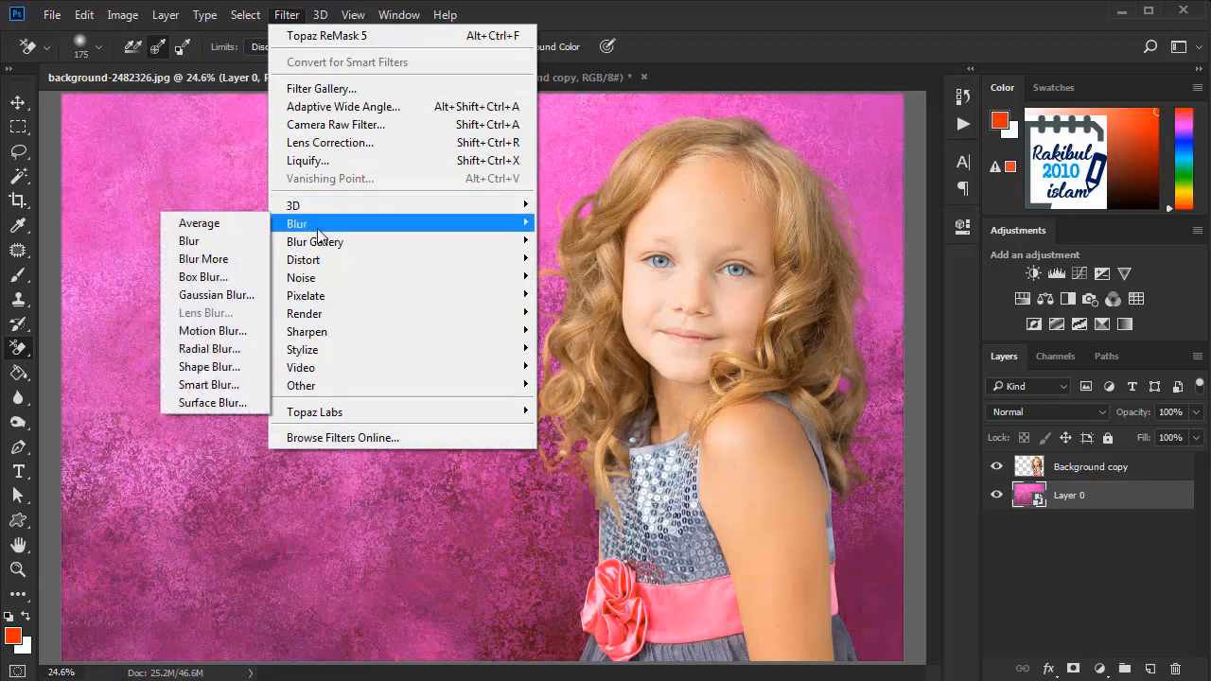
{"action": "left_click", "coordinate": [215, 297]}
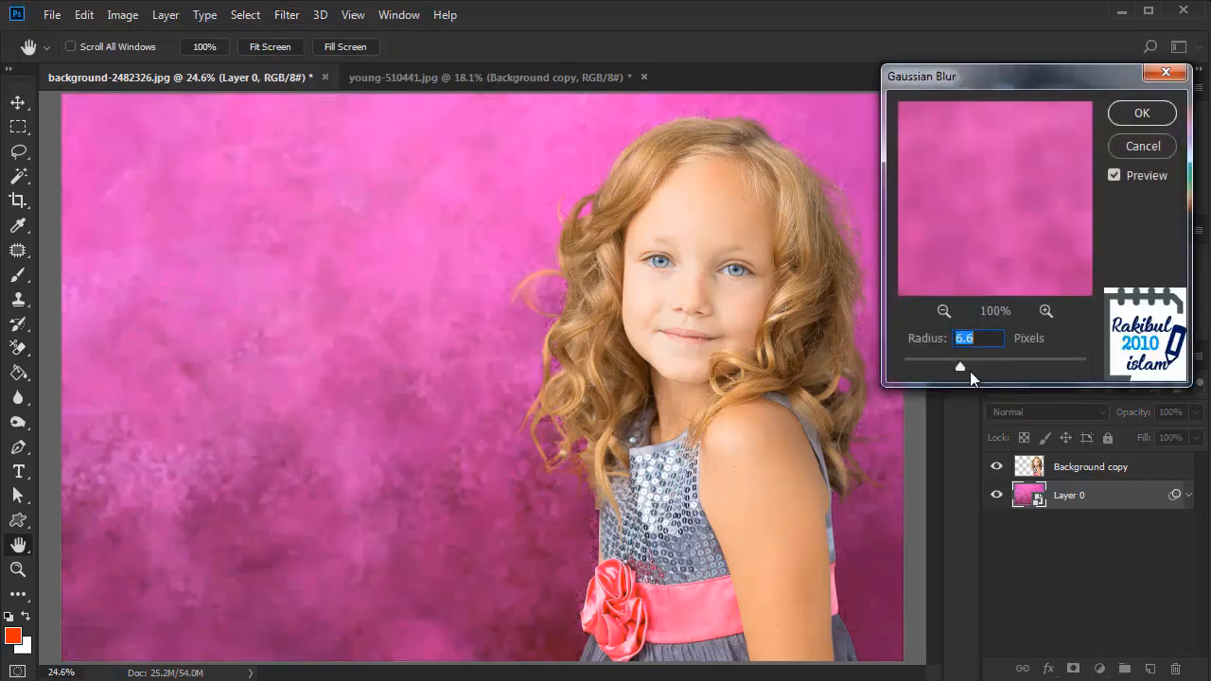
{"action": "left_click_drag", "start_coordinate": [951, 368], "coordinate": [930, 366]}
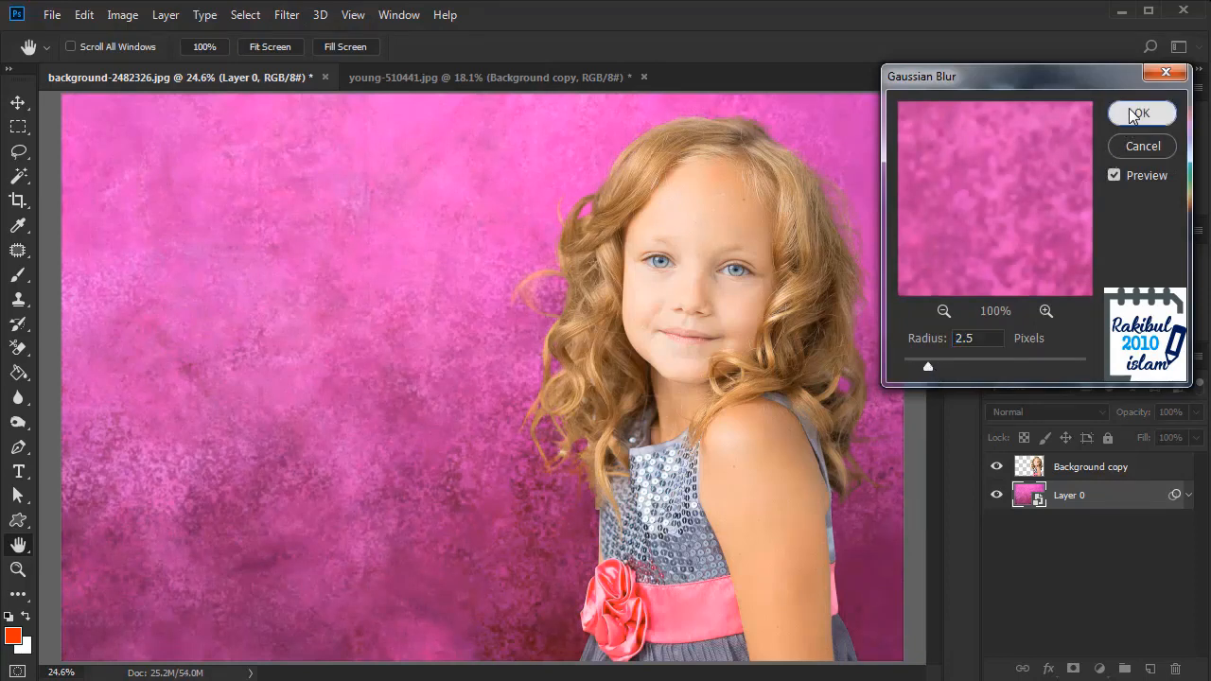
{"action": "left_click", "coordinate": [1135, 114]}
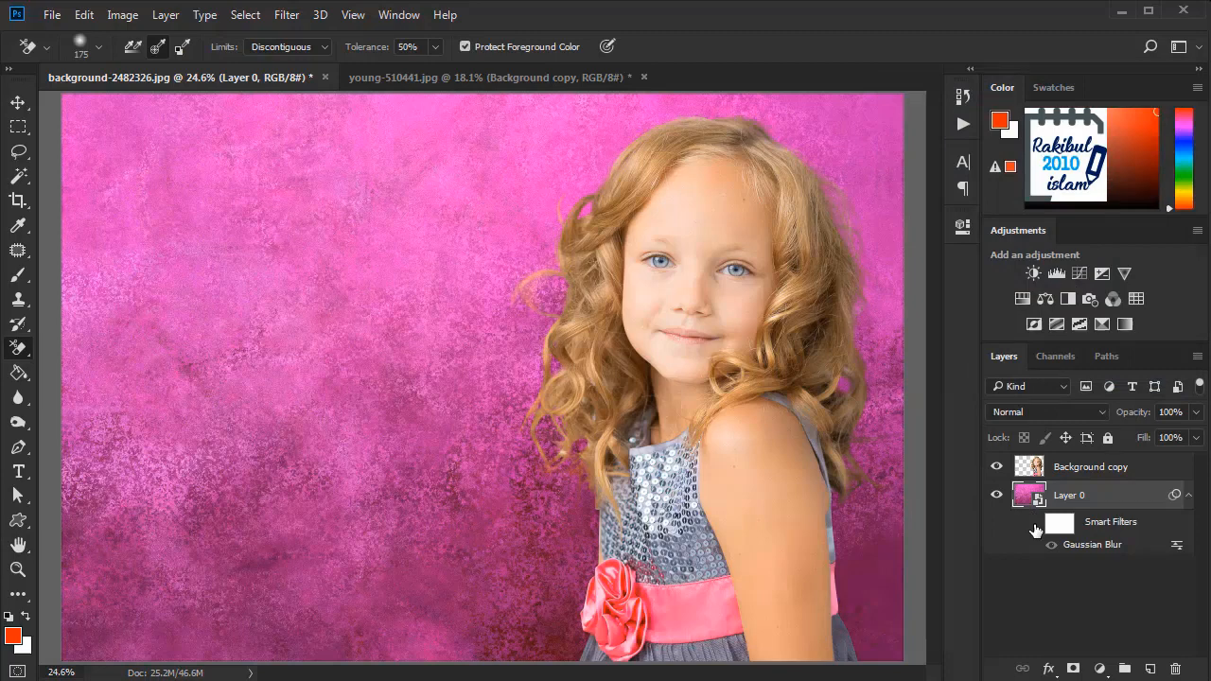
Step: Compare the pink backdrop with and without its smart filters, leaving them switched on with the whole image in view
{"action": "left_click", "coordinate": [1035, 523]}
{"action": "left_click", "coordinate": [1035, 525]}
{"action": "left_click", "coordinate": [1035, 523]}
{"action": "scroll", "coordinate": [365, 424], "scroll_direction": "down", "scroll_amount": 1}
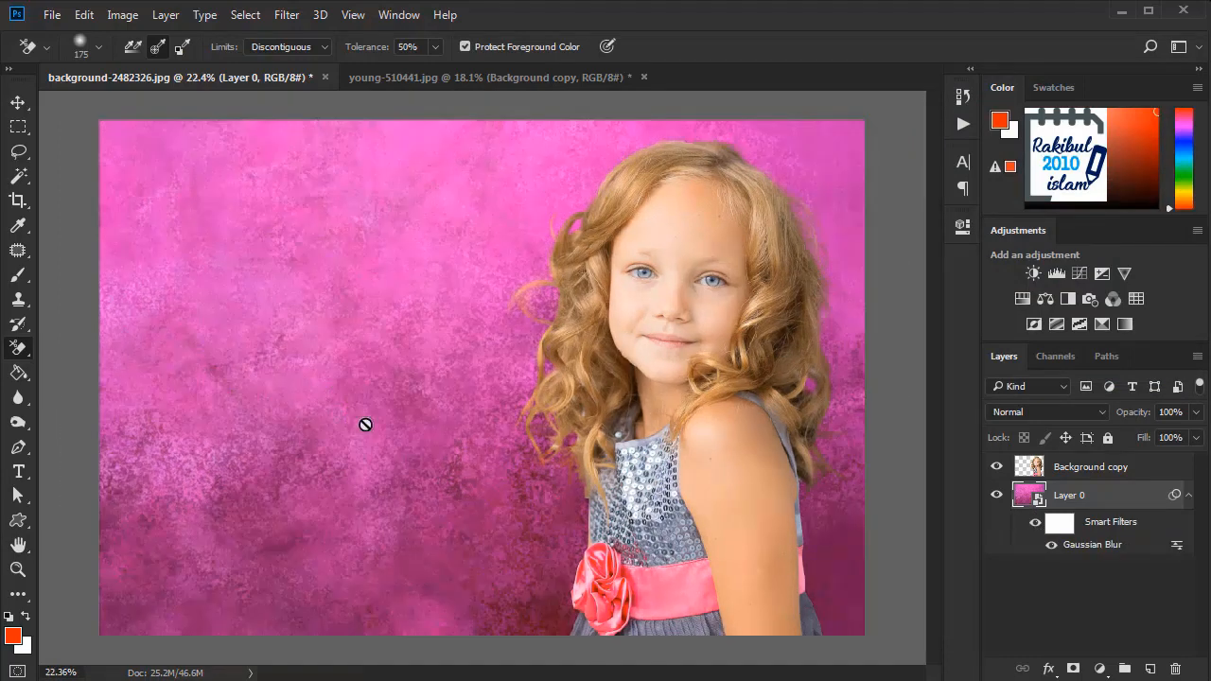